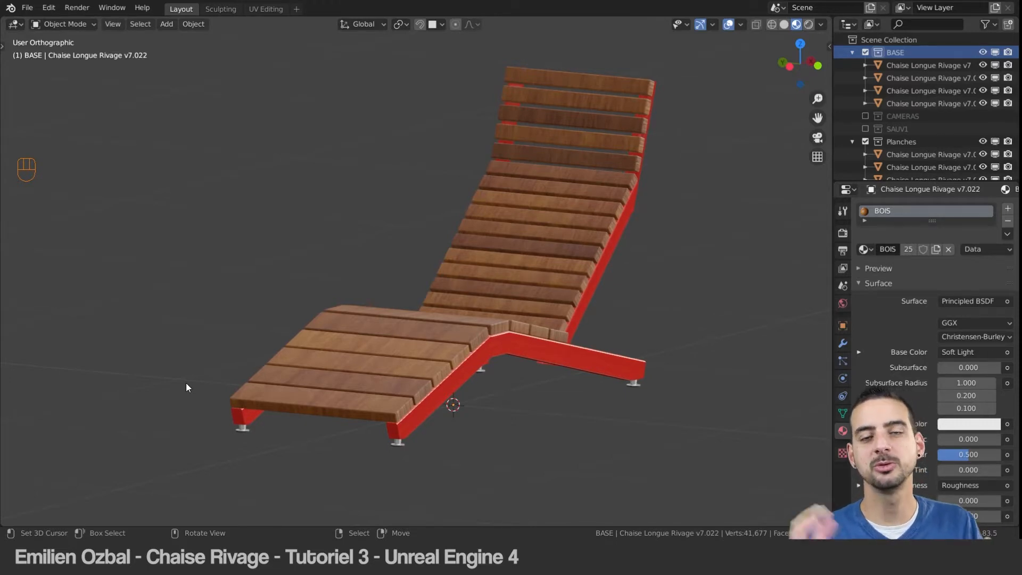
middle_drag(484, 300, 491, 300)
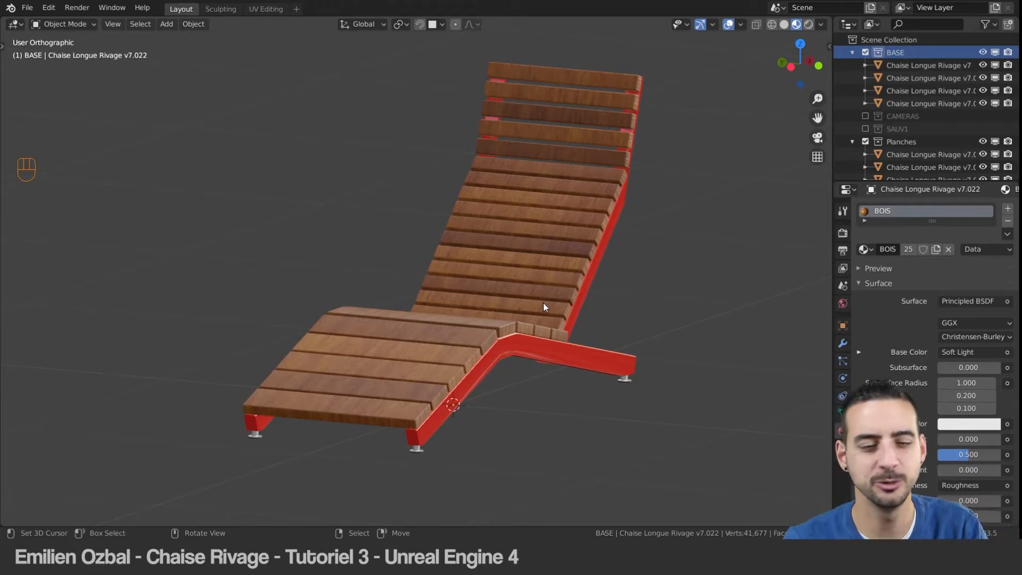
middle_drag(502, 215, 608, 241)
scroll(512, 253, up, 2)
scroll(599, 243, up, 4)
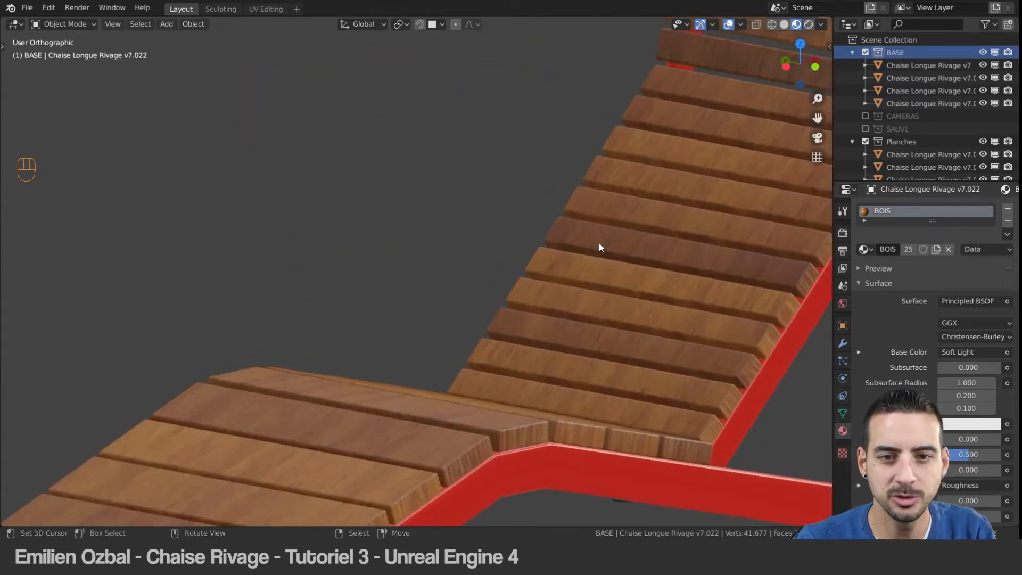
Step: Split the 3D view vertically, turn the new area into a Shader Editor, and widen it
drag(6, 20, 321, 59)
click(57, 22)
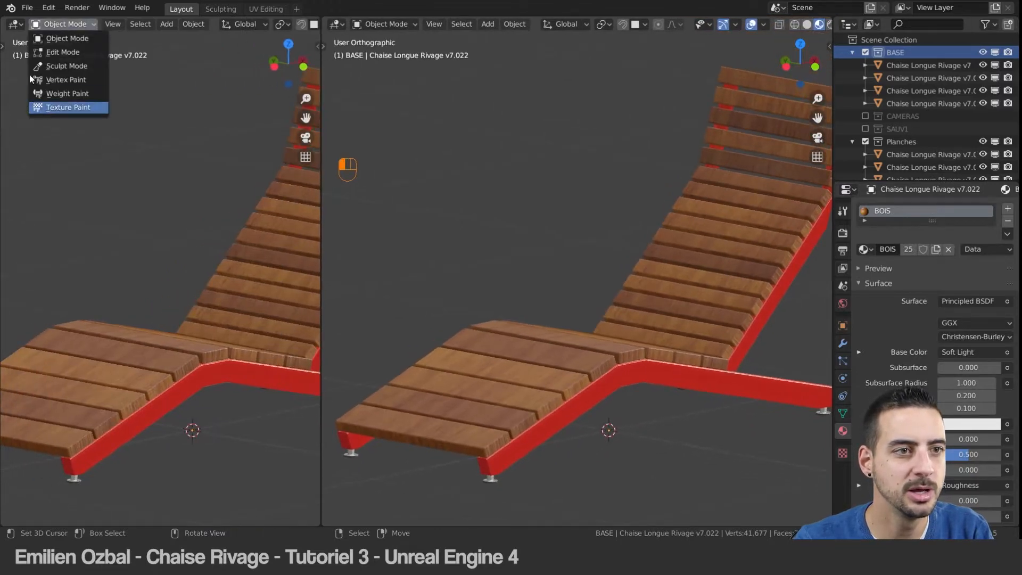
click(14, 24)
click(33, 113)
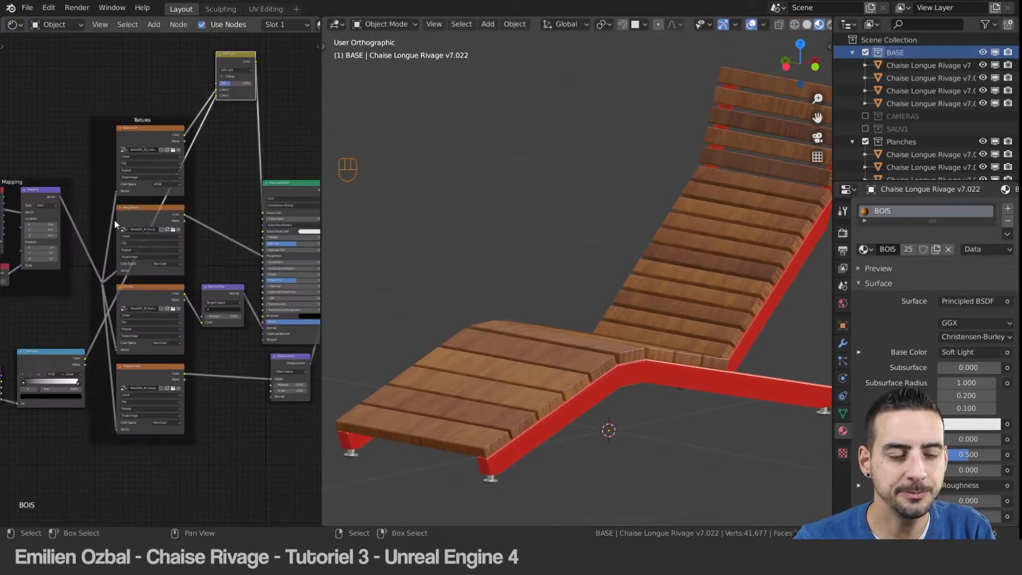
drag(321, 213, 408, 216)
Step: Compare the material nodes of a wooden slat with those of the red frame, giving the node area more width
click(574, 353)
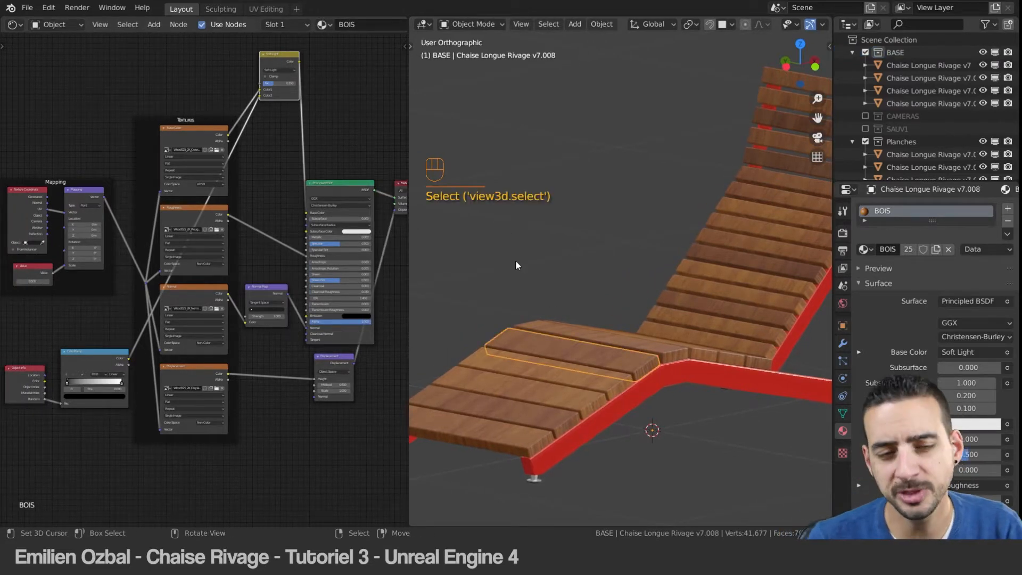
click(688, 377)
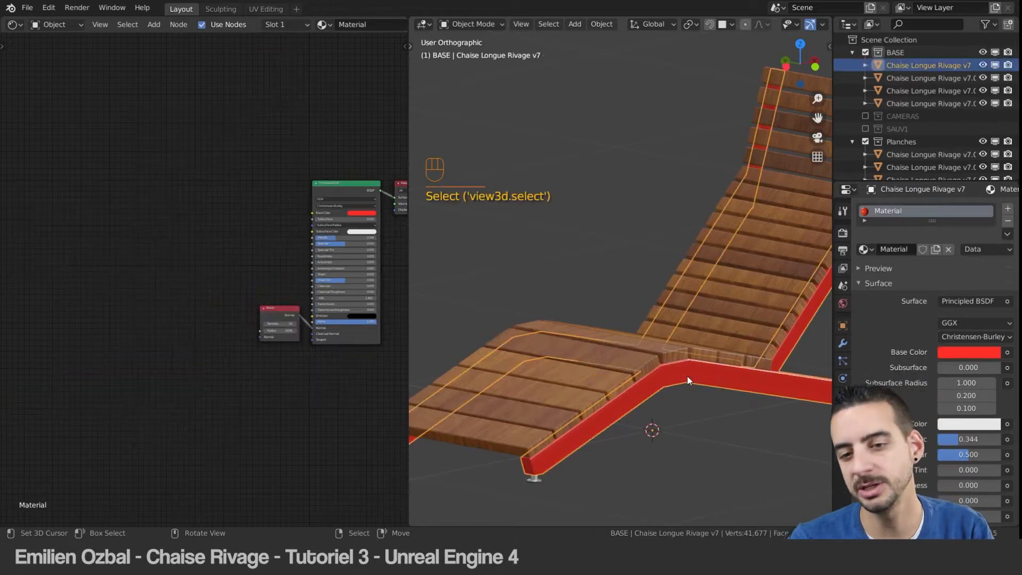
click(750, 285)
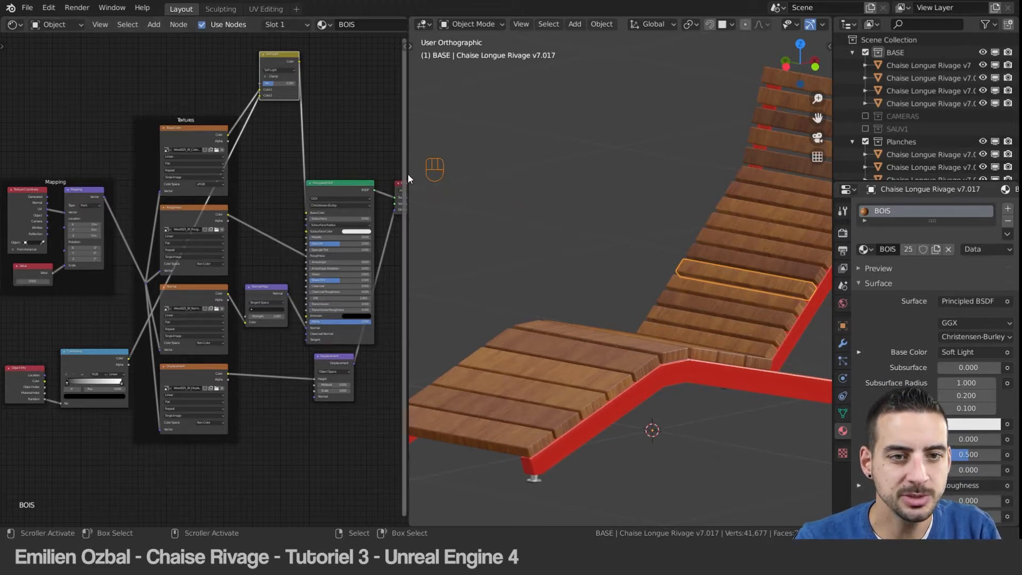
drag(408, 173, 446, 173)
Step: Examine the BOIS material nodes and the wood tone variation by selecting several backrest slats in turn
middle_drag(639, 276, 699, 327)
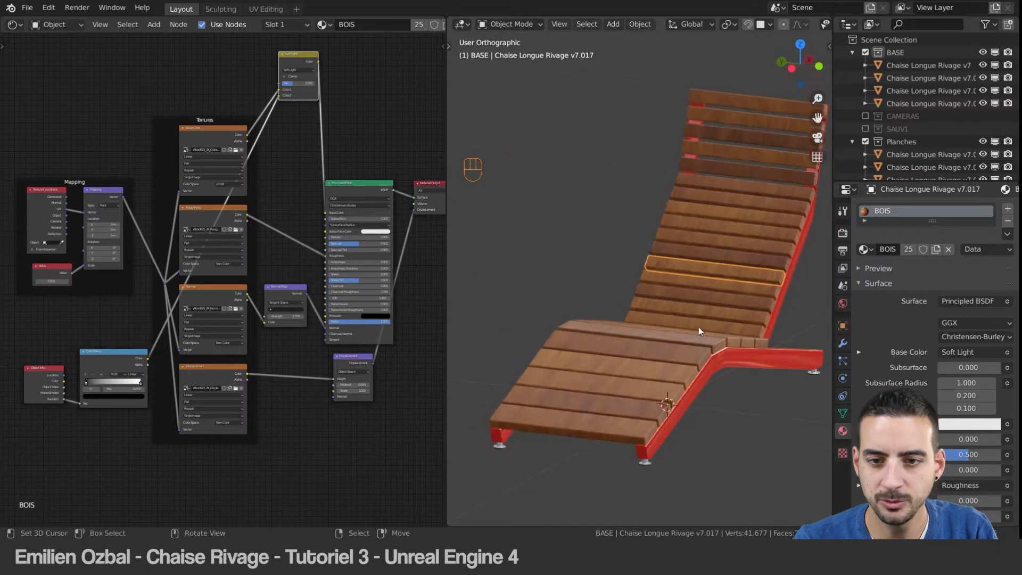
click(704, 302)
click(703, 291)
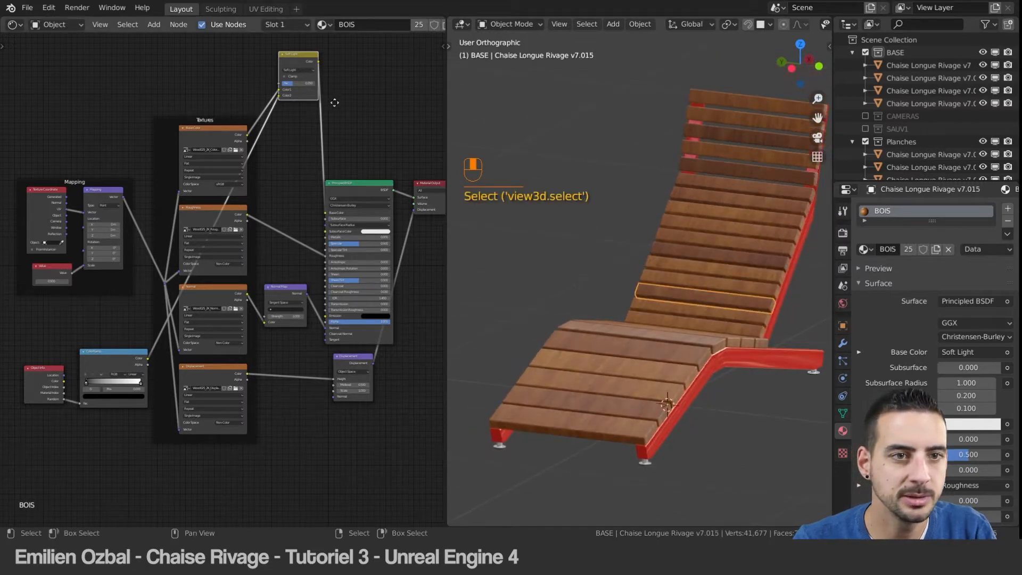
middle_drag(334, 103, 250, 167)
scroll(321, 68, down, 1)
scroll(288, 123, up, 2)
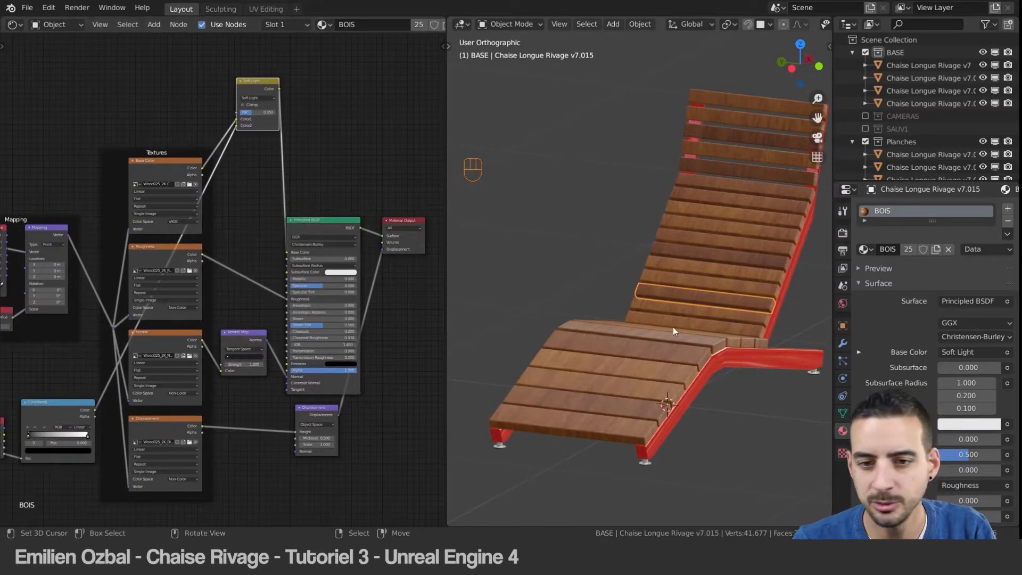
click(708, 308)
middle_drag(708, 307, 694, 300)
click(731, 255)
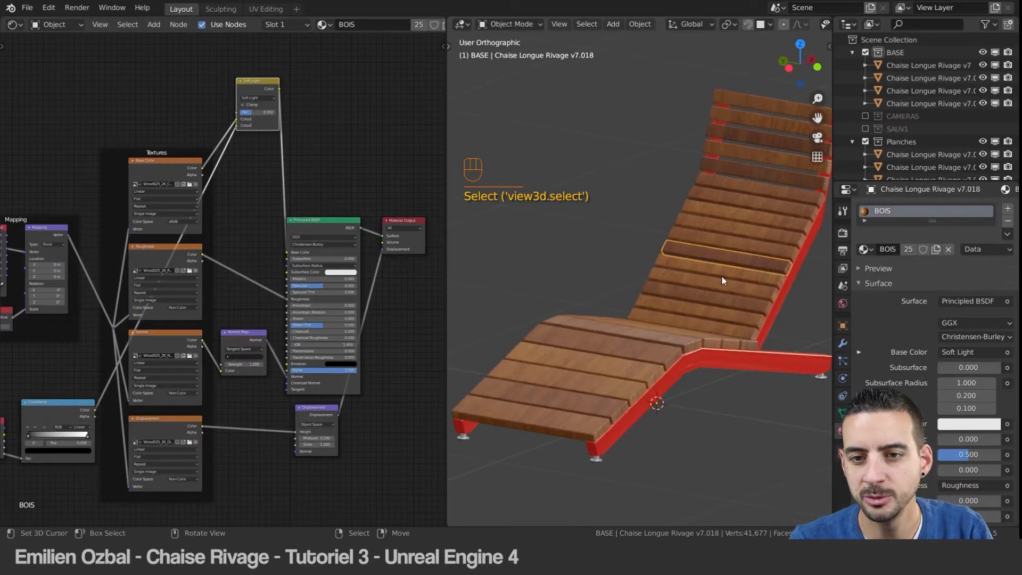
click(743, 248)
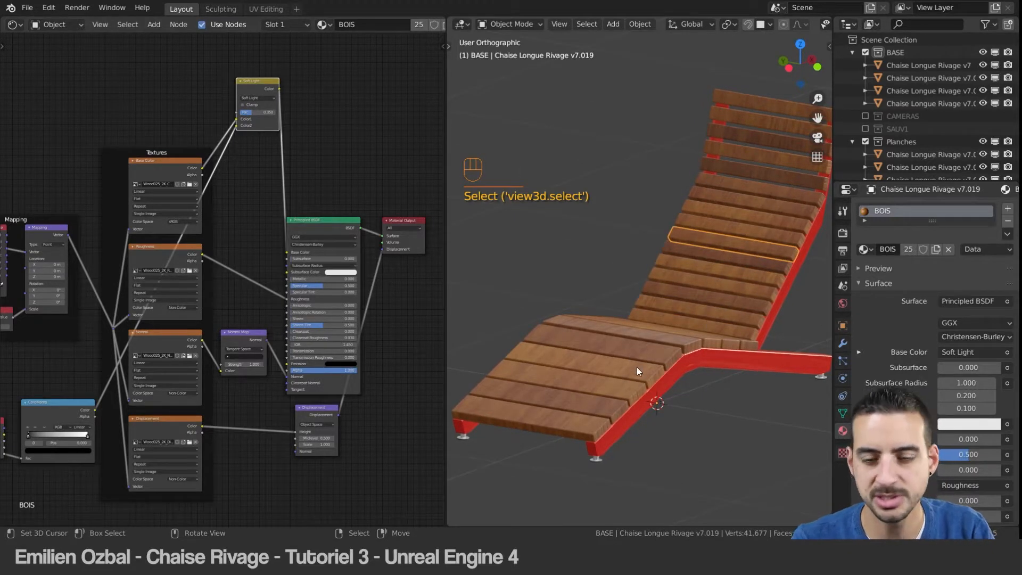
middle_drag(656, 369, 661, 326)
middle_drag(709, 293, 678, 314)
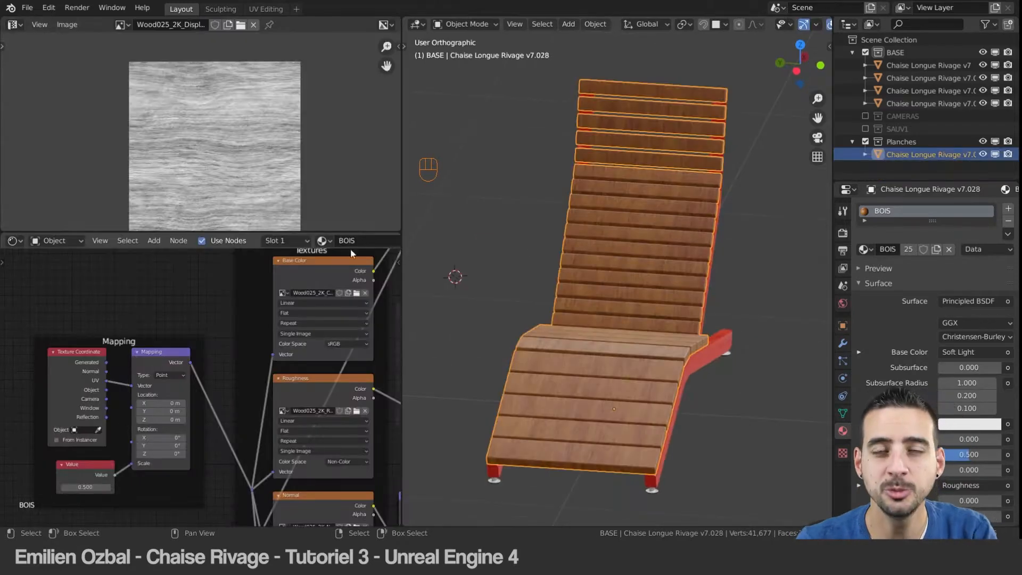
Step: Examine the wood grain on the joined backrest slats up close in an enlarged 3D view
middle_drag(621, 291, 602, 284)
scroll(638, 366, up, 4)
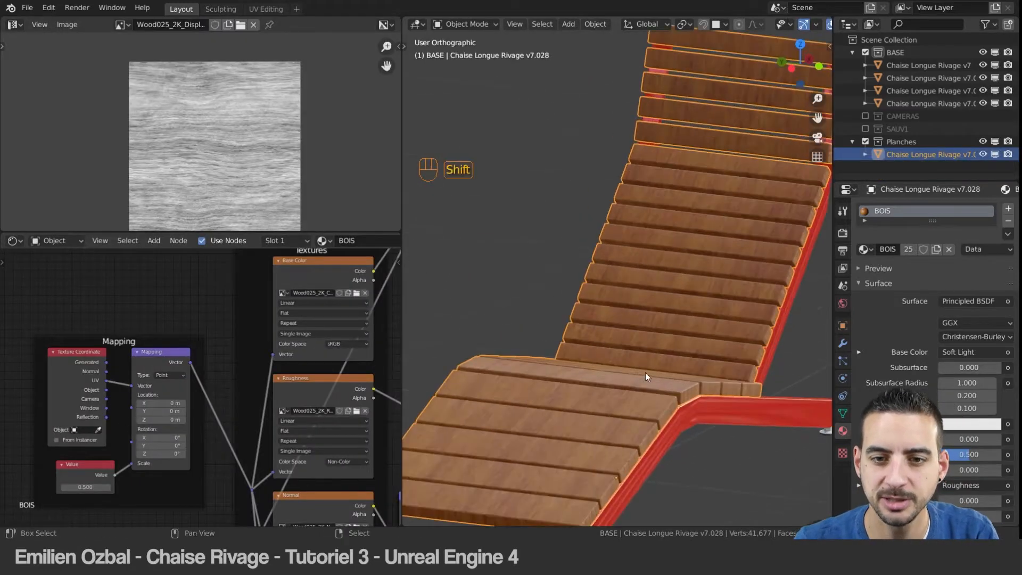
scroll(645, 372, up, 5)
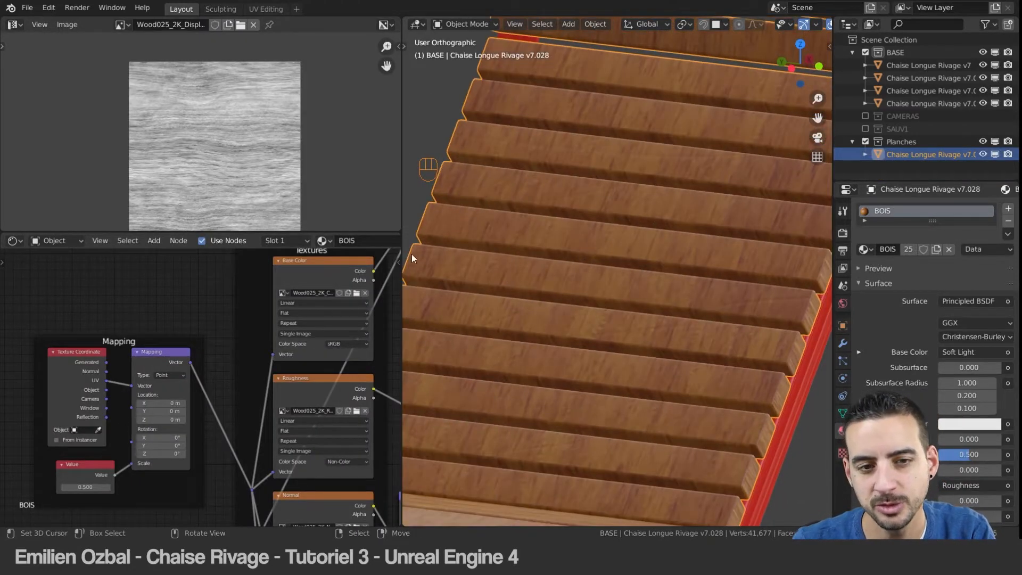
drag(404, 253, 278, 253)
click(493, 244)
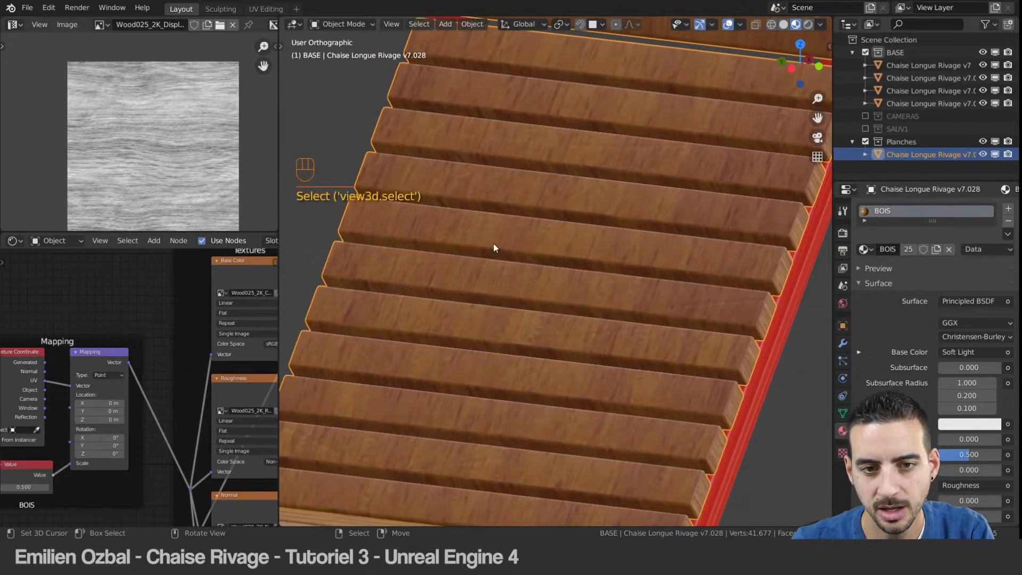
Step: Set the Value node that drives the Mapping scale of the BOIS material to 1
middle_drag(156, 372, 260, 334)
scroll(194, 394, up, 3)
scroll(193, 395, down, 5)
scroll(136, 354, down, 2)
scroll(136, 355, up, 5)
middle_drag(139, 360, 152, 429)
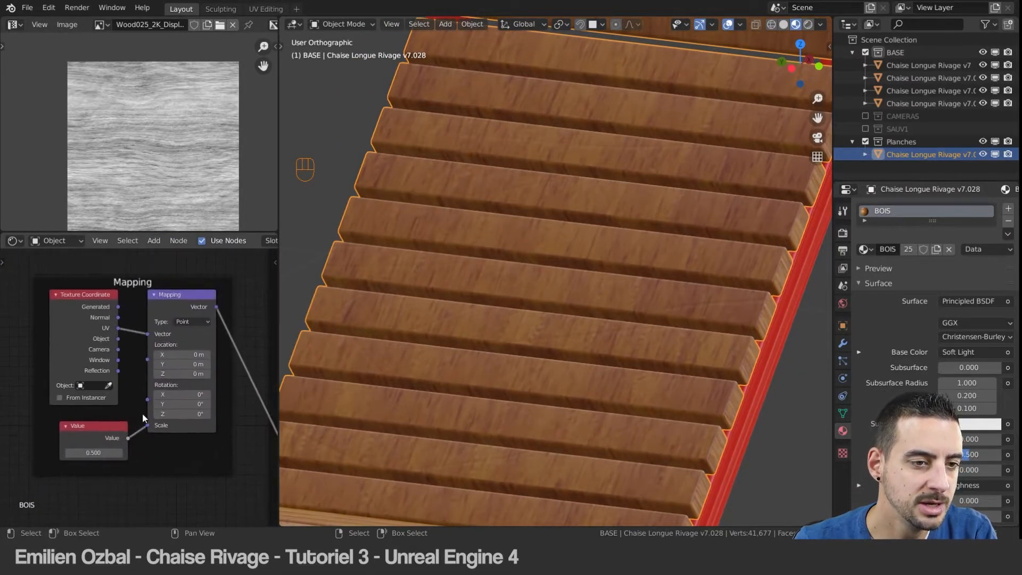
scroll(146, 413, up, 2)
middle_drag(145, 353, 143, 365)
scroll(187, 437, down, 1)
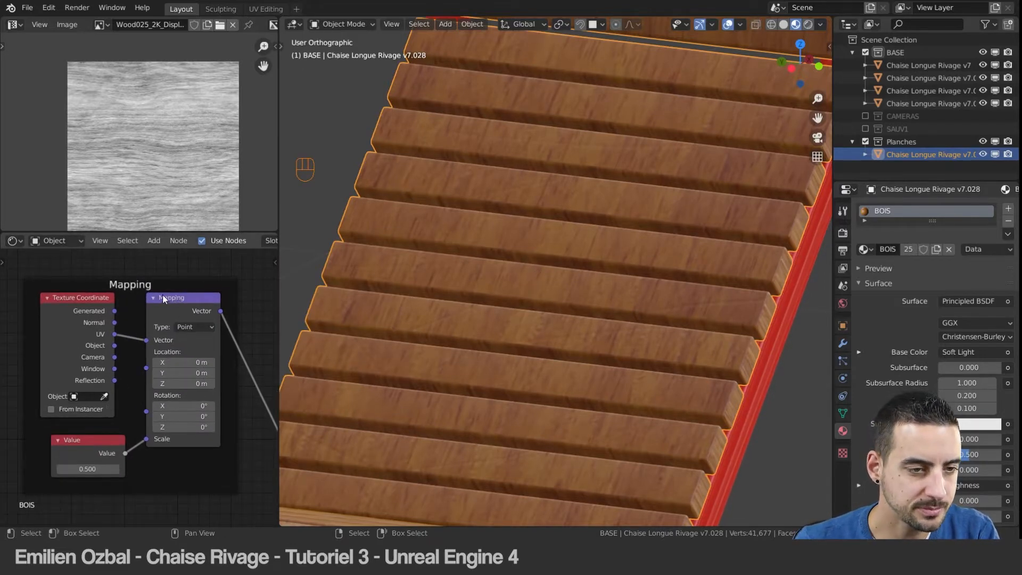
click(81, 442)
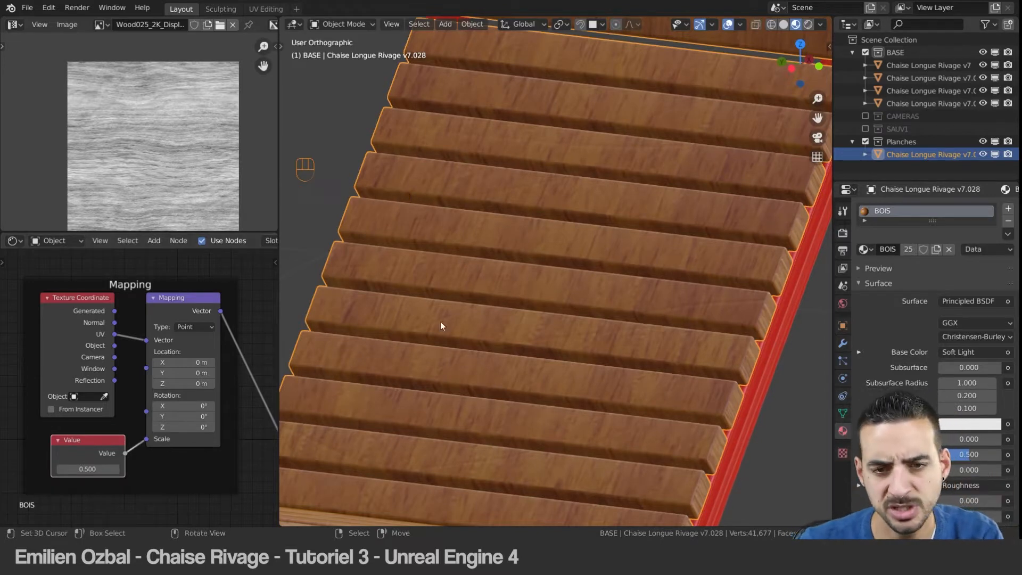
double_click(94, 470)
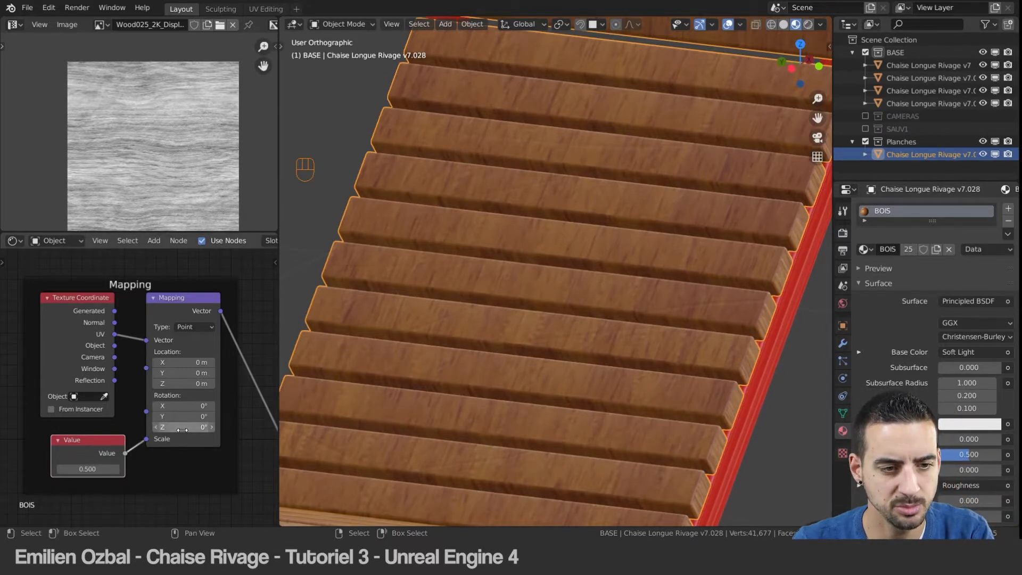
text(1)
key(Return)
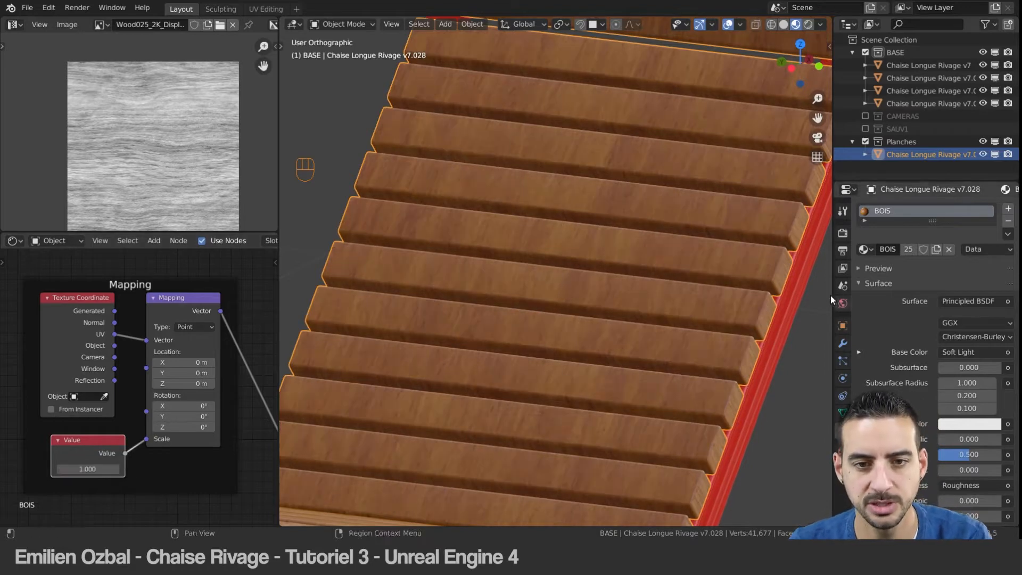
Step: Set the Mapping node's Z rotation to 90° so the wood grain runs along the slats
middle_drag(556, 235, 561, 250)
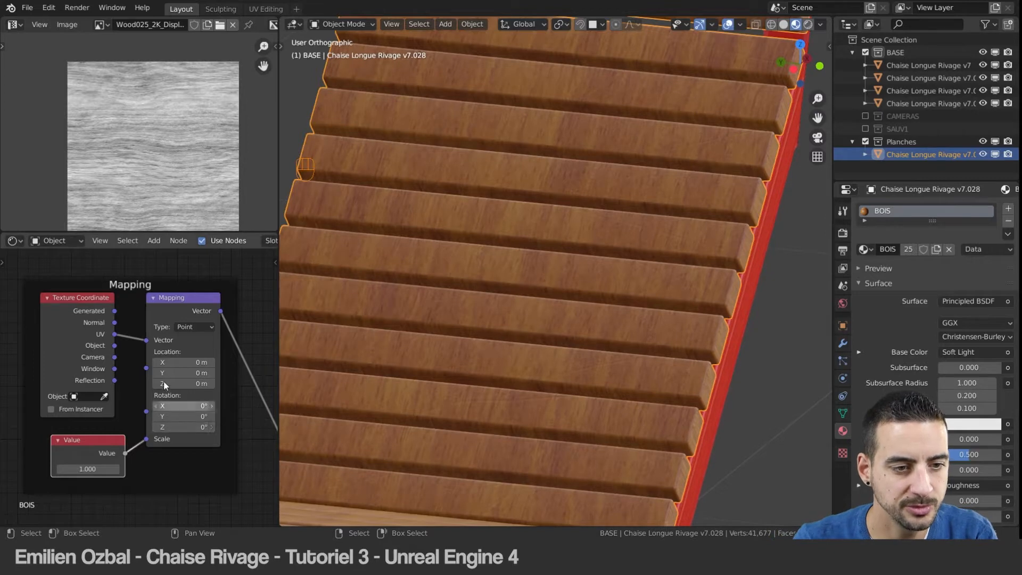
shift+drag(179, 429, 247, 428)
click(205, 427)
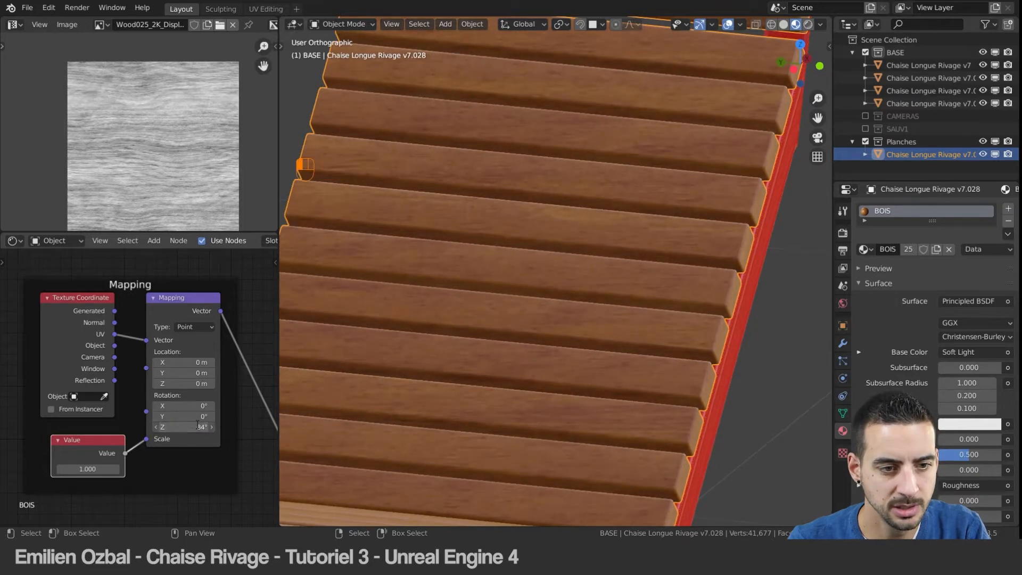
text(90)
key(Return)
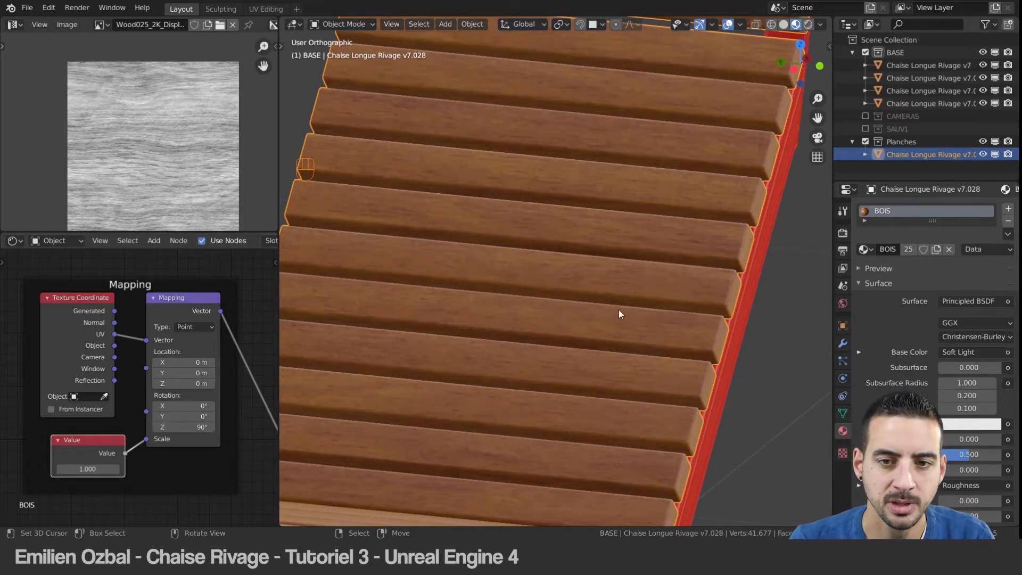
Step: Check the grain on the seat slats and set the Value node driving the Mapping scale to 1.25
middle_drag(619, 310, 591, 302)
scroll(656, 290, up, 3)
mouse_move(753, 316)
shift+middle_down()
mouse_move(630, 289)
mouse_move(760, 296)
mouse_move(746, 298)
shift+middle_up()
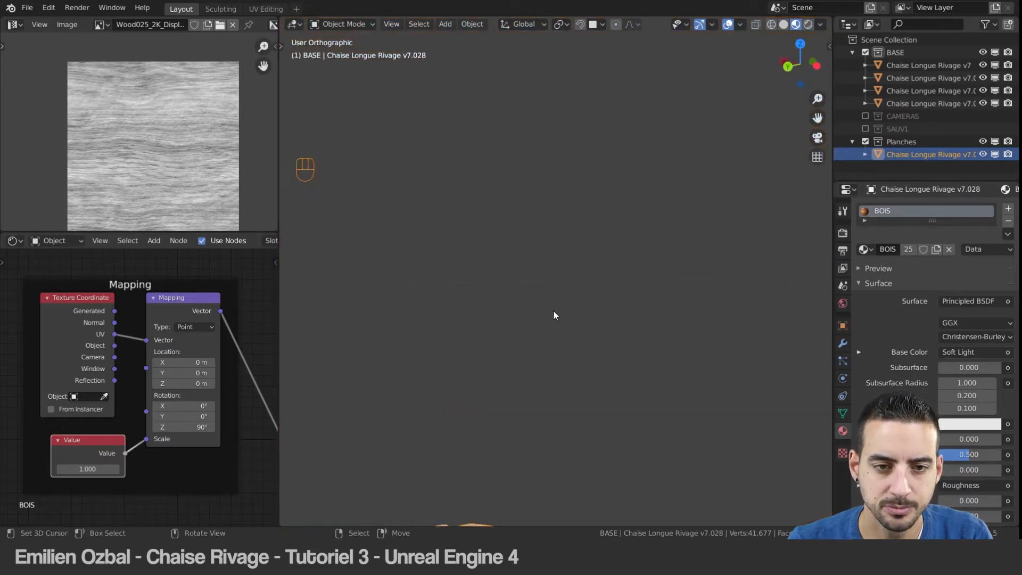
shift+middle_drag(554, 311, 756, 80)
scroll(564, 394, down, 3)
shift+middle_drag(479, 436, 474, 252)
scroll(486, 248, up, 2)
click(96, 470)
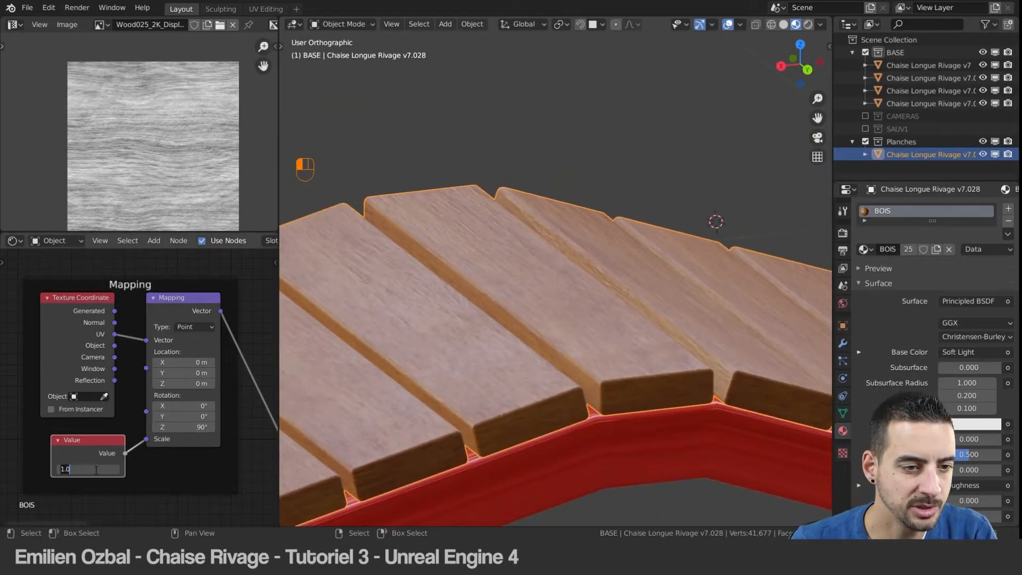
text(1.25)
key(Return)
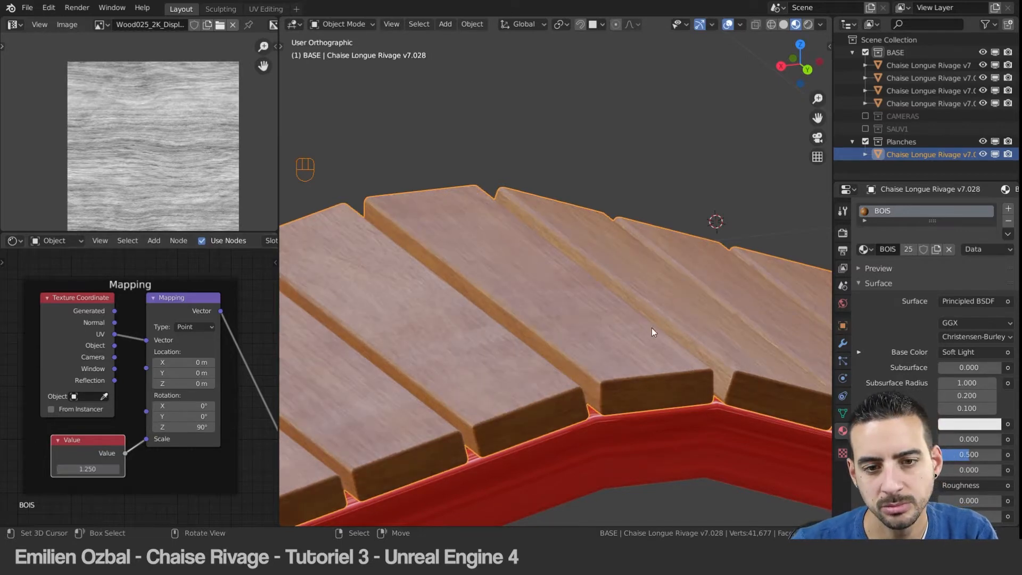
middle_drag(652, 328, 452, 274)
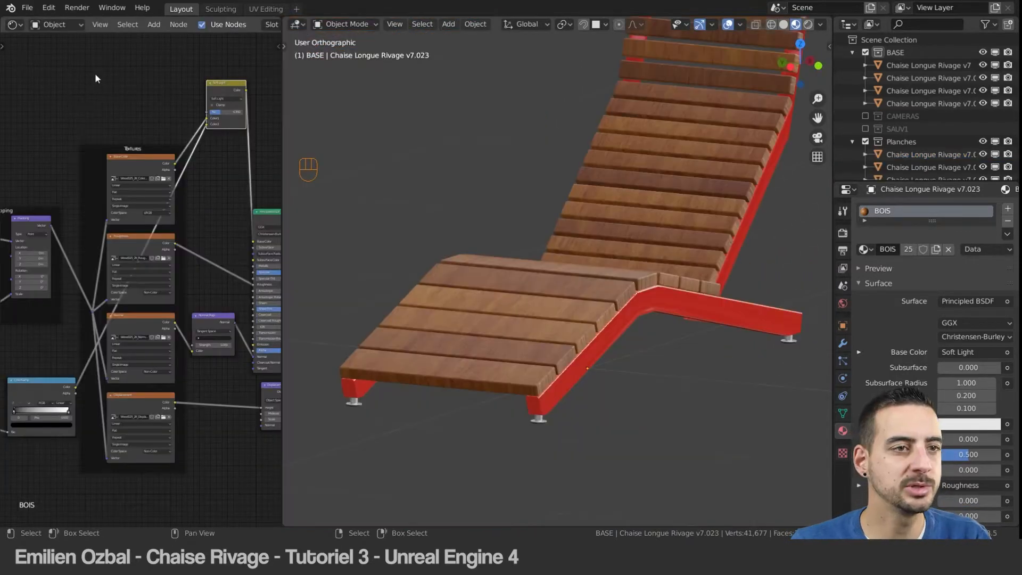
Step: Add an Image Texture node in the empty space above the Mapping frame of the BOIS material
click(82, 87)
key(shift+a)
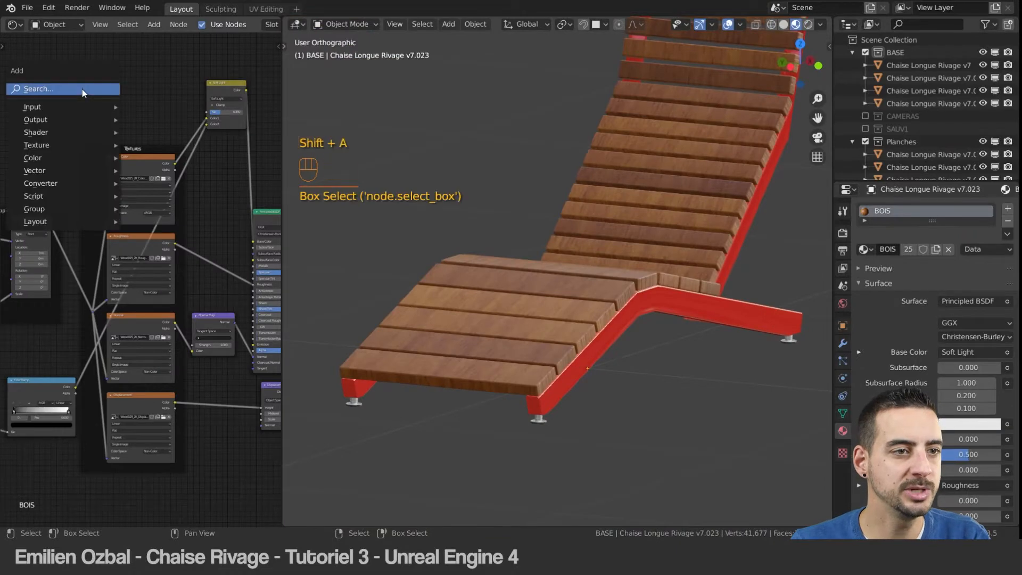
mouse_move(58, 133)
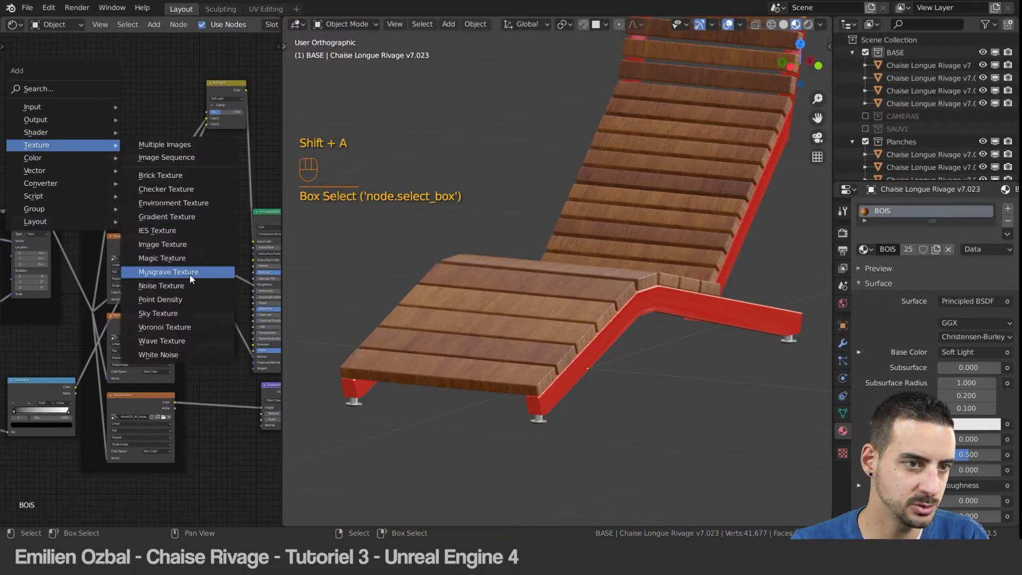
click(165, 240)
click(33, 78)
middle_drag(96, 107, 216, 172)
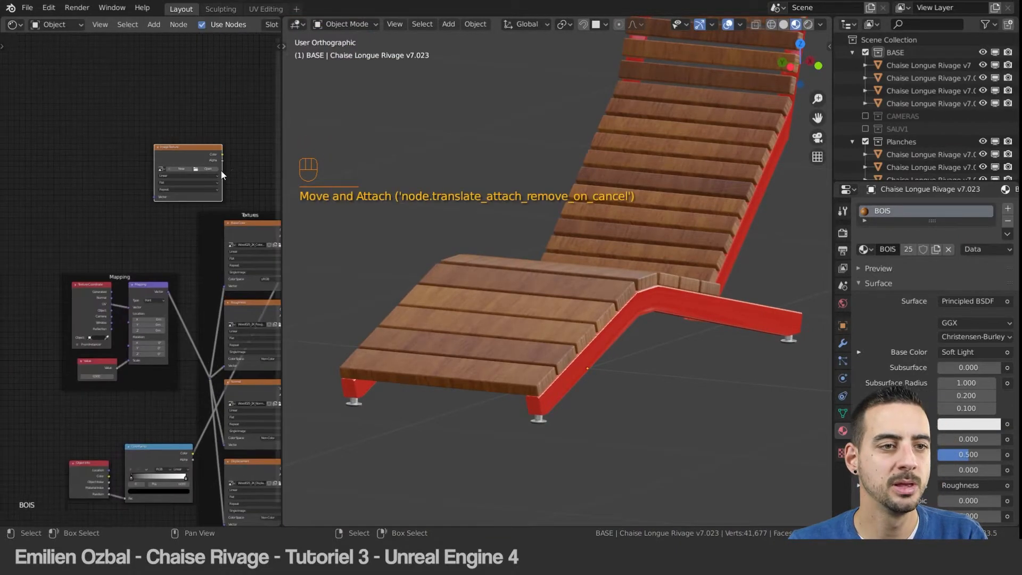
Step: Start a new image in the empty Image Texture node and name it BAKING_RIVAGE_BOIS
scroll(218, 165, up, 7)
middle_drag(197, 128, 125, 267)
scroll(152, 245, up, 3)
scroll(155, 241, up, 3)
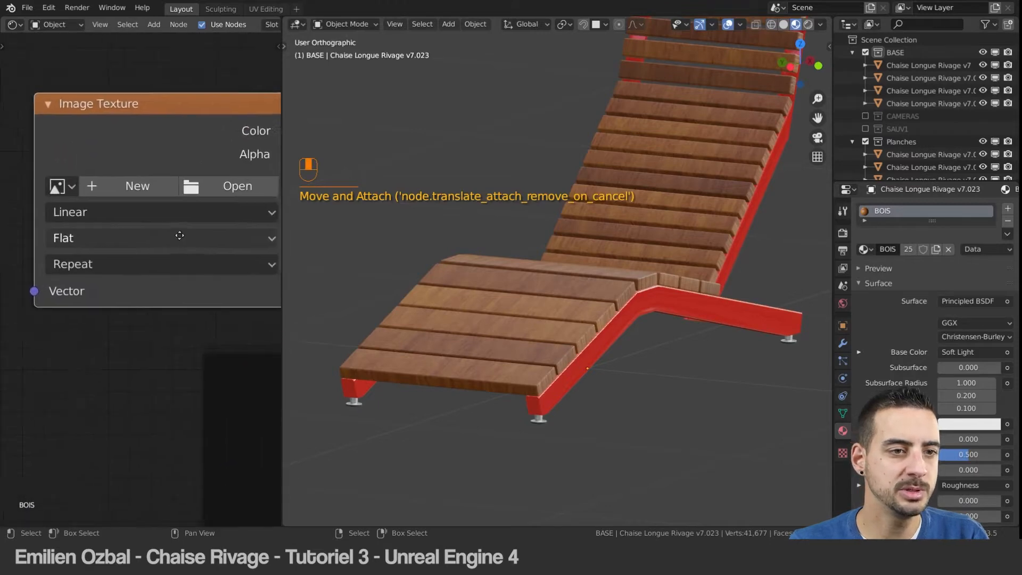
click(142, 187)
text(B)
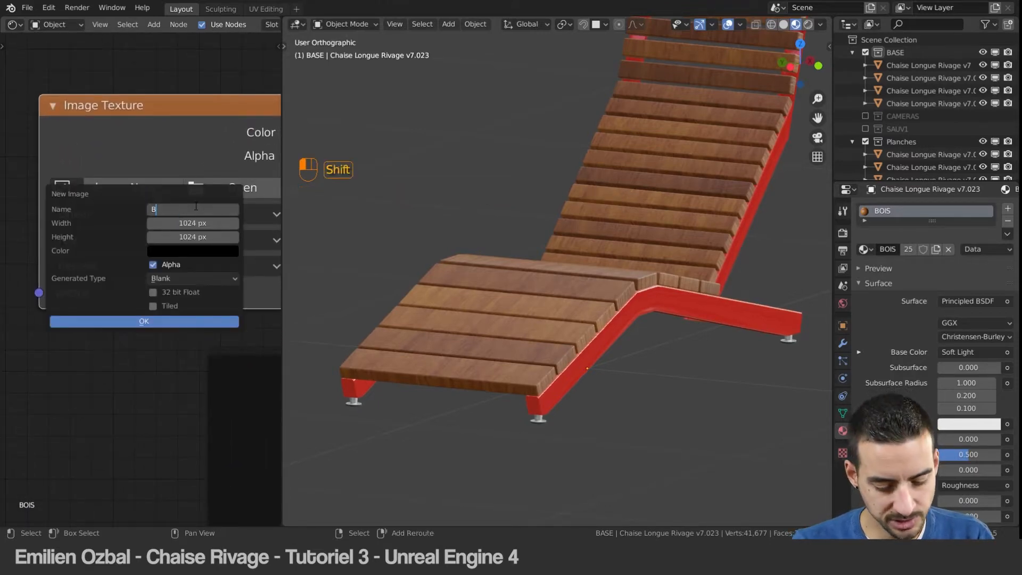
text(AKING_RIVAGE)
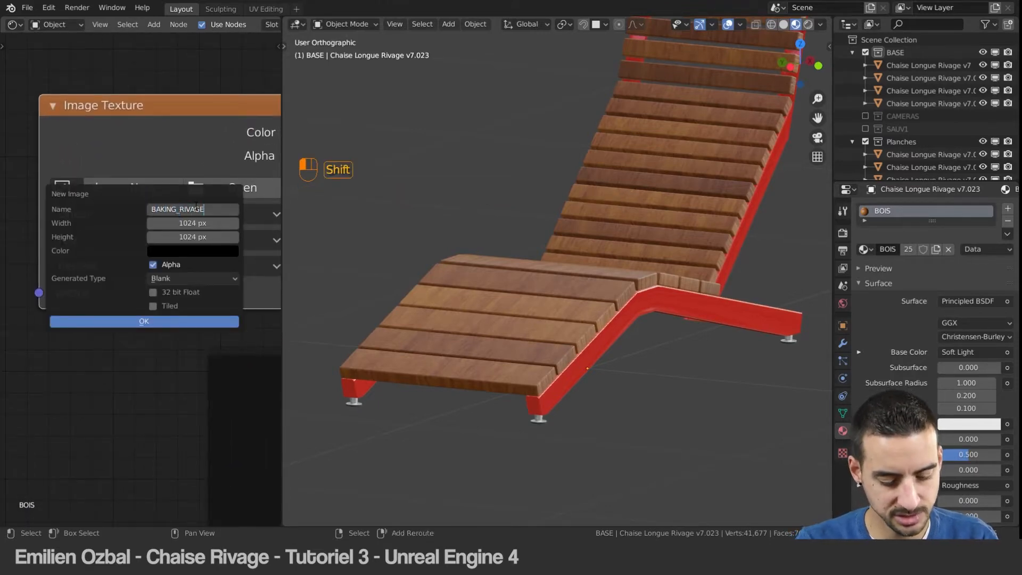
text(_cBOIS)
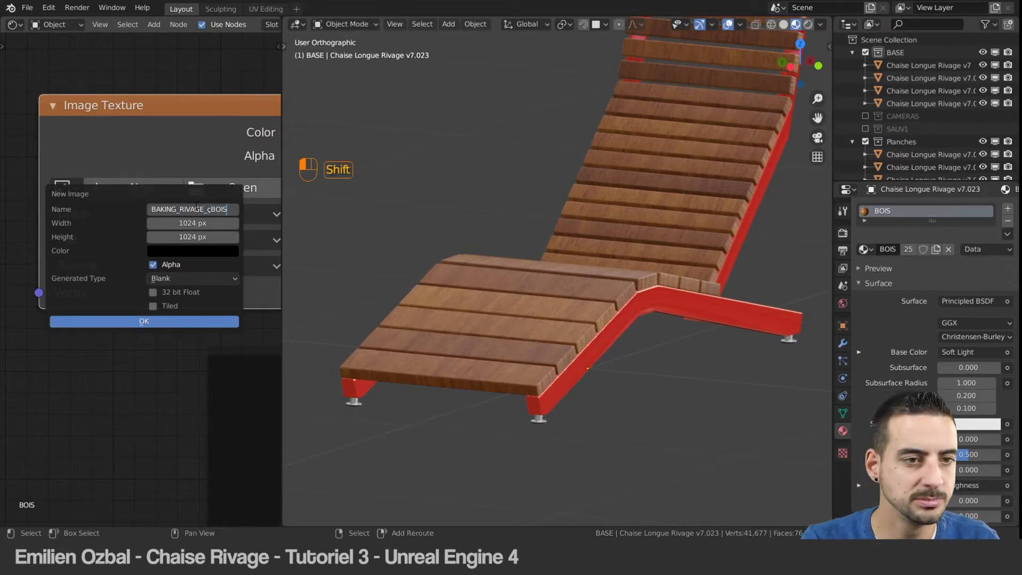
key(Left)
key(Left)
key(Left)
key(BackSpace)
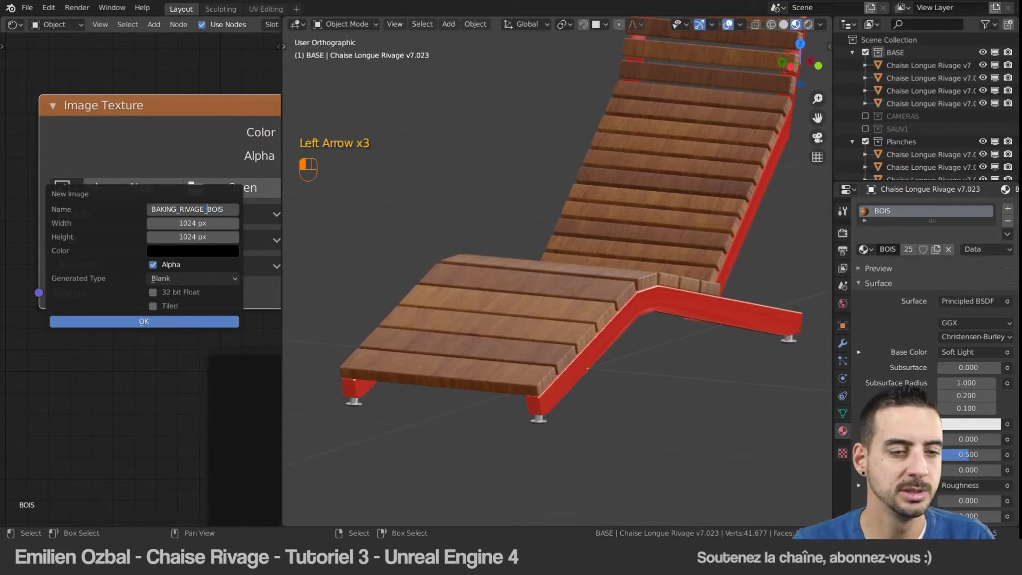
Step: Set the new image's width and height to 2048 px, create it, and reposition its node slightly
click(202, 226)
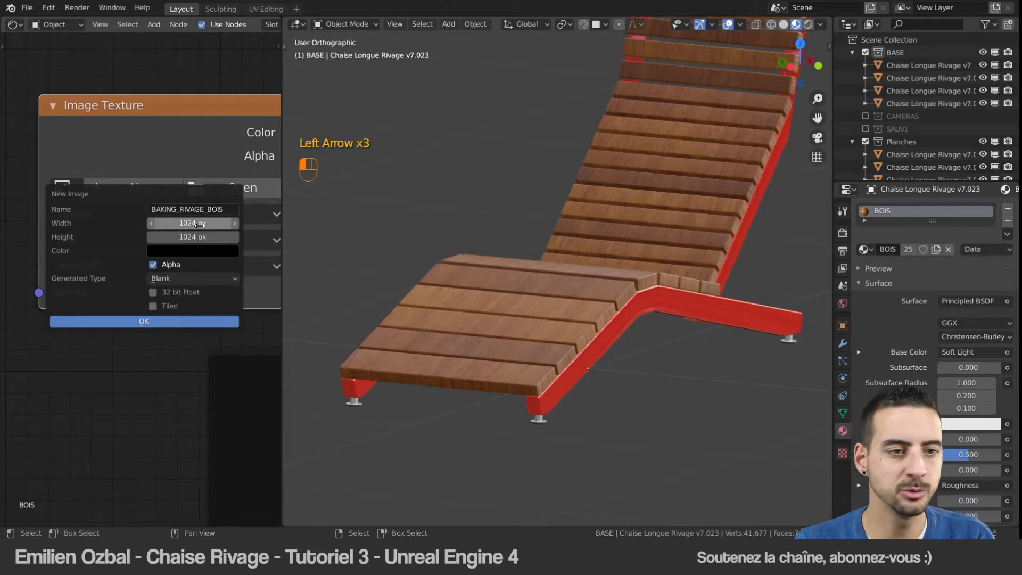
click(199, 224)
text(2048)
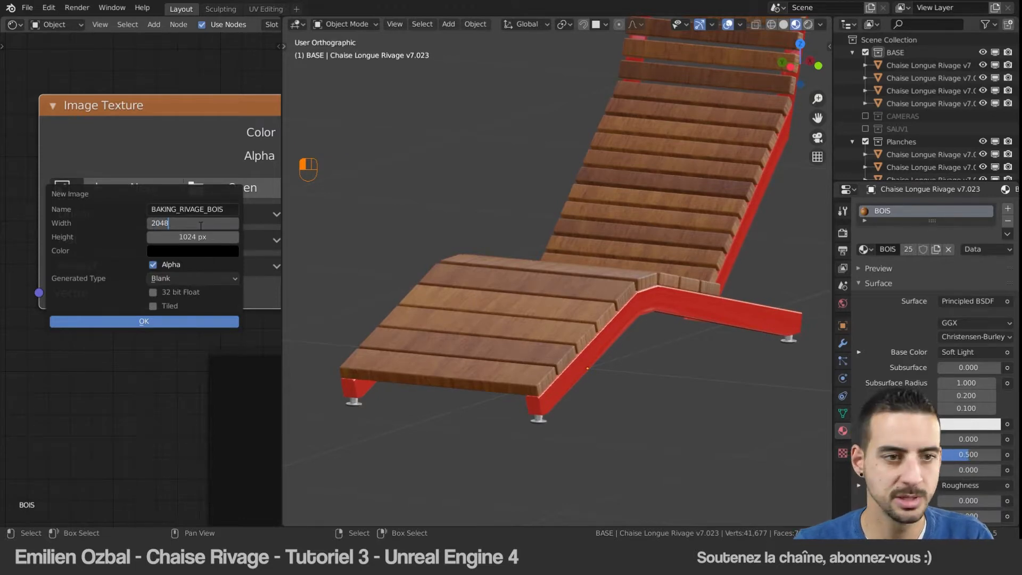
key(Tab)
text(2048)
key(Return)
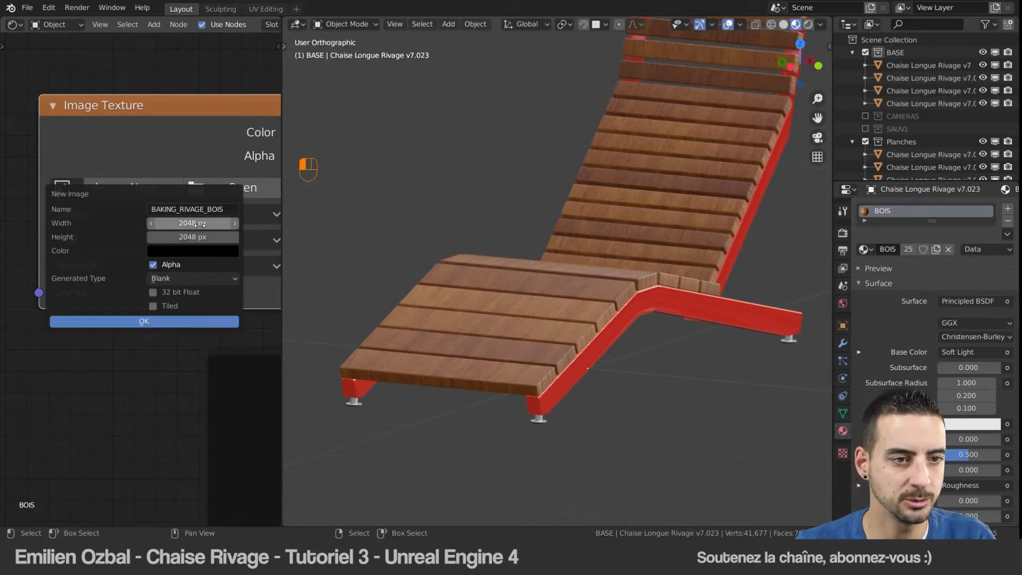
click(142, 321)
drag(179, 106, 153, 94)
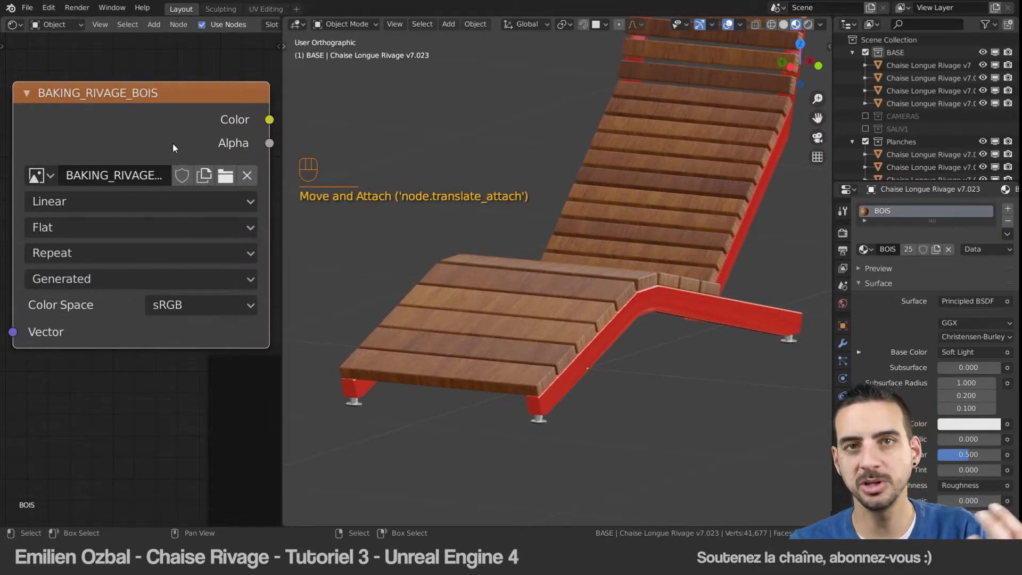
scroll(150, 381, down, 3)
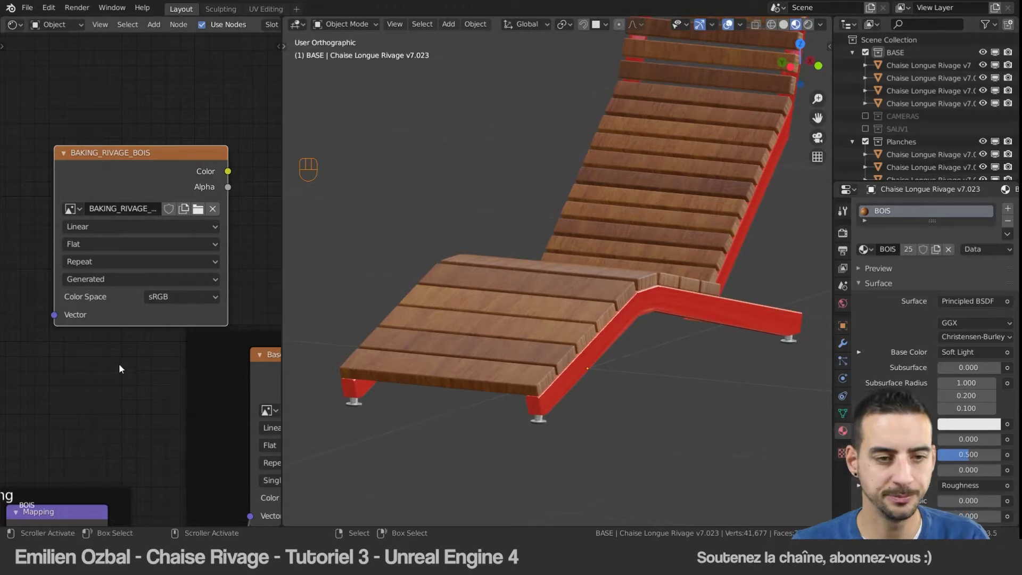
Step: Select all the wooden slats of the chaise longue, on both the seat and the backrest
middle_drag(614, 343, 571, 292)
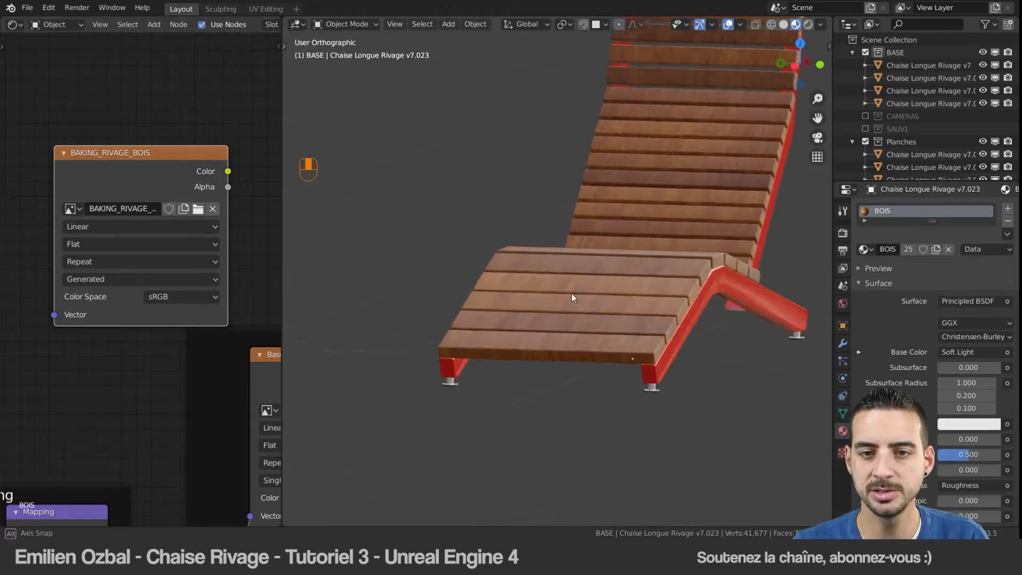
scroll(596, 290, up, 4)
scroll(624, 292, down, 4)
middle_drag(564, 347, 609, 364)
drag(600, 445, 566, 79)
middle_drag(615, 229, 572, 221)
Step: Split the node editor area in two and turn the upper part into a UV Editor
drag(3, 19, 11, 245)
click(13, 25)
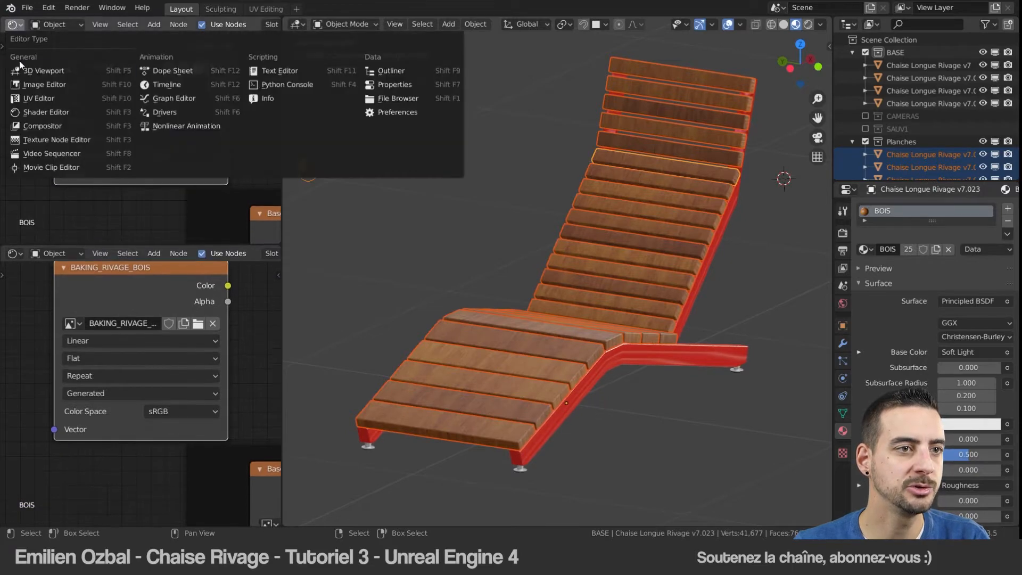
click(28, 104)
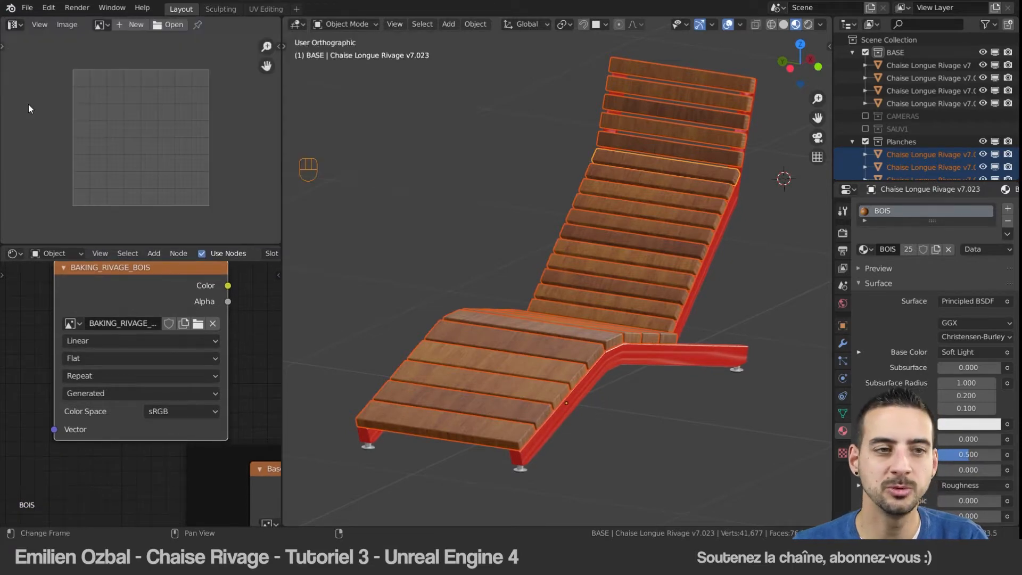
click(13, 25)
click(20, 25)
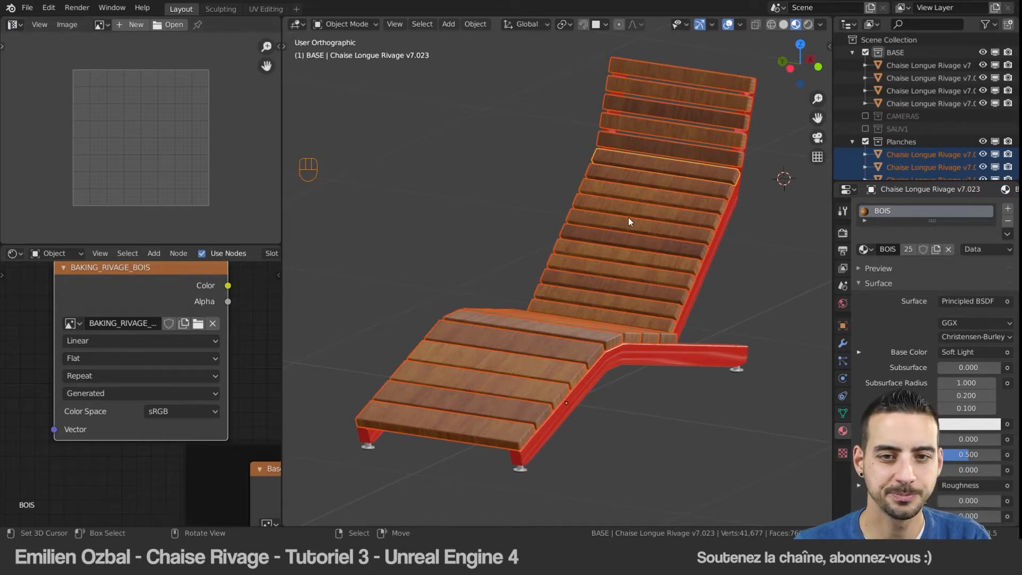
Step: Show the UV layout of all the selected slats in Edit Mode and enlarge the UV Editor area
key(Tab)
key(a)
scroll(184, 135, down, 5)
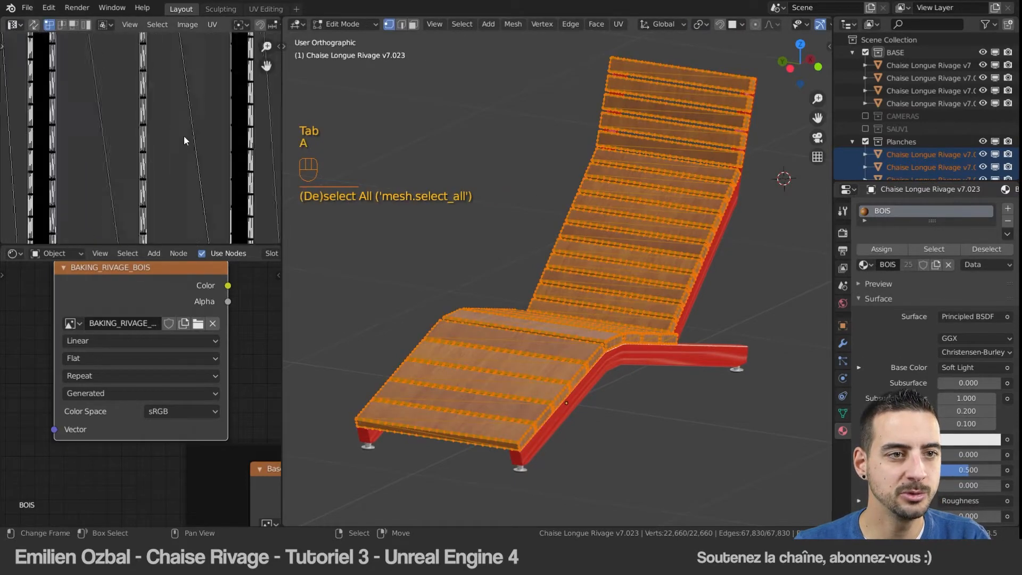
scroll(159, 123, up, 3)
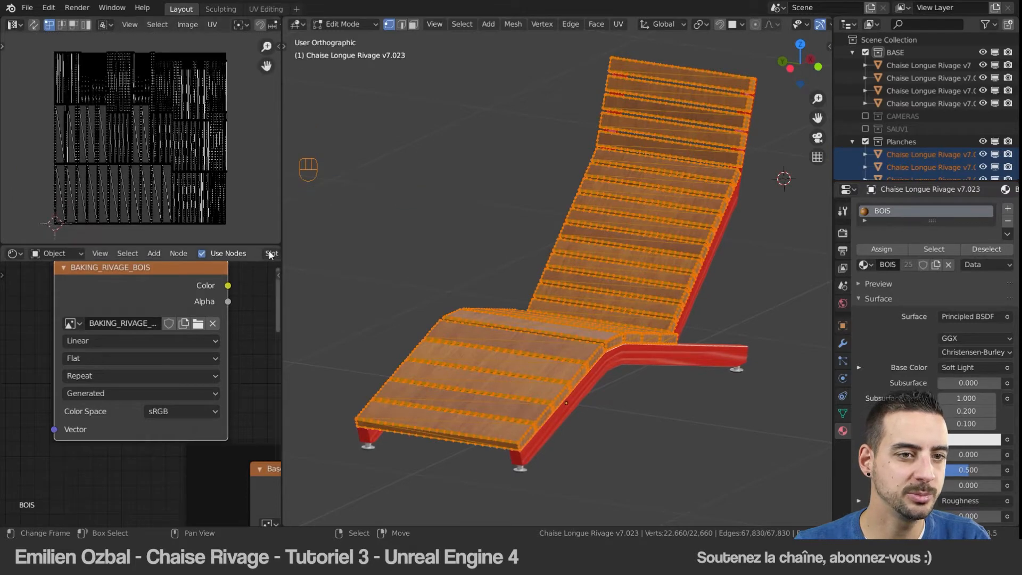
drag(255, 245, 449, 282)
scroll(228, 148, down, 1)
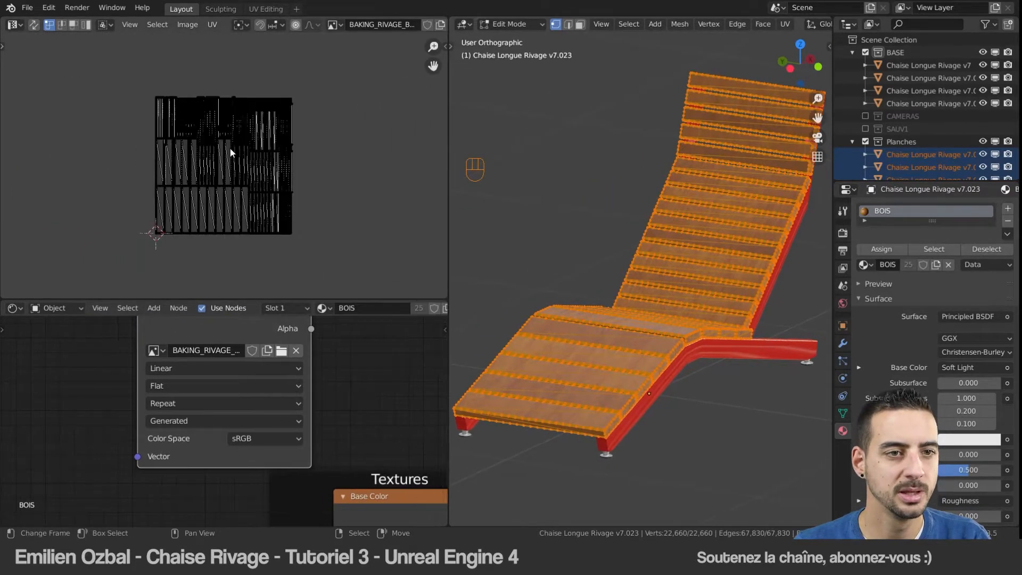
scroll(229, 148, up, 2)
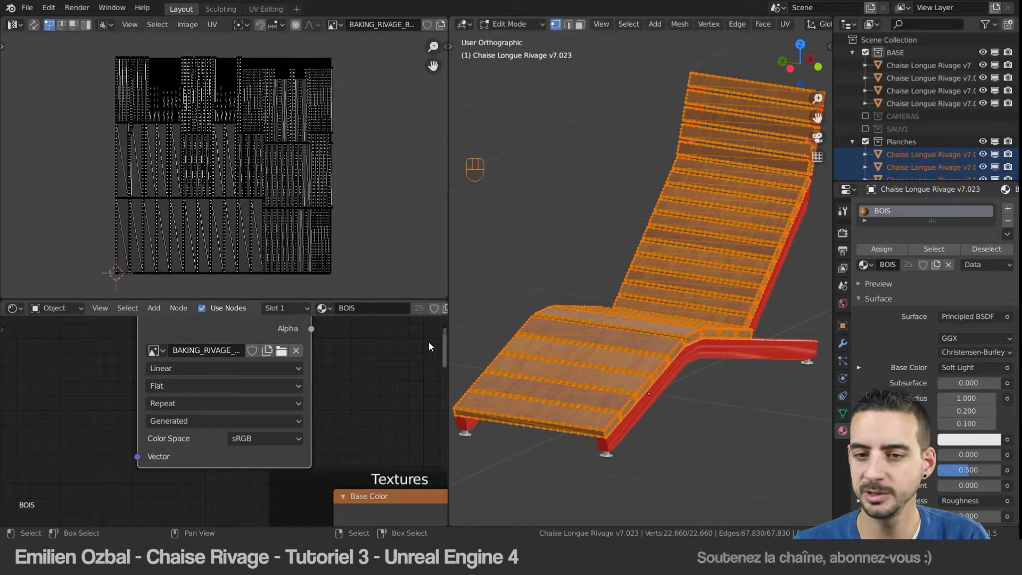
Step: Set the render bake type to Diffuse with only the Color contribution, turning off Direct and Indirect
click(842, 250)
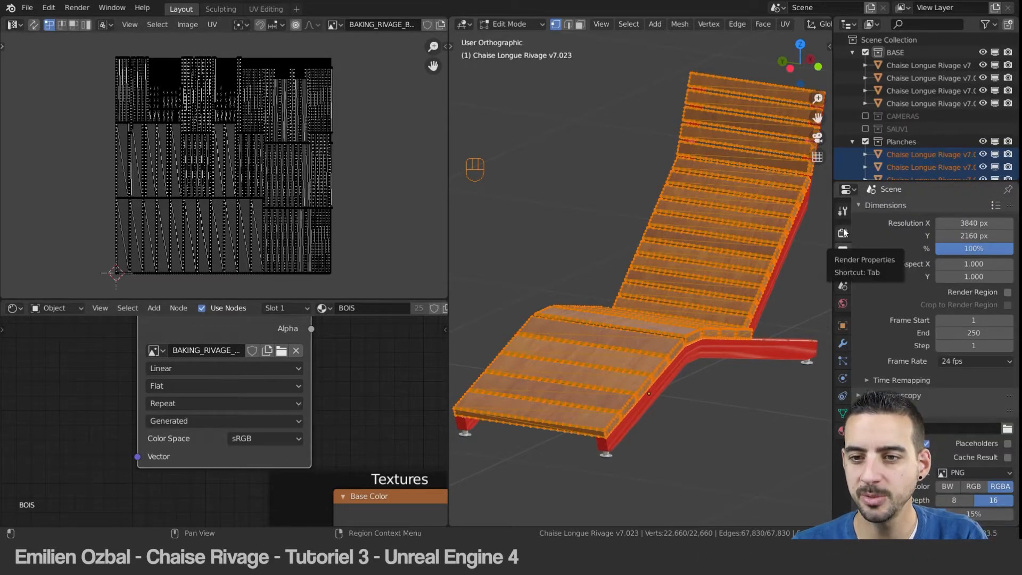
click(844, 233)
scroll(924, 383, down, 10)
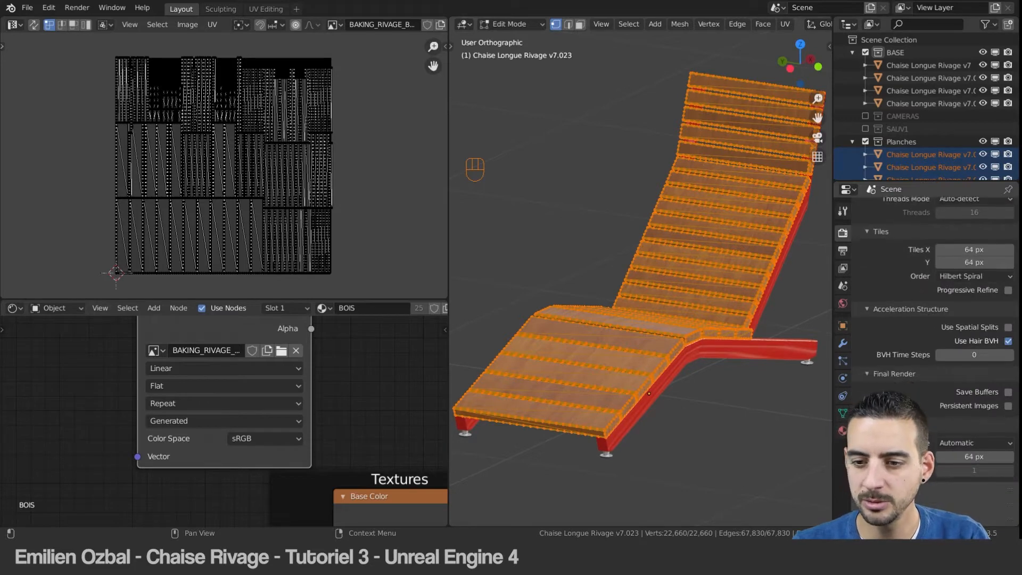
scroll(949, 369, down, 2)
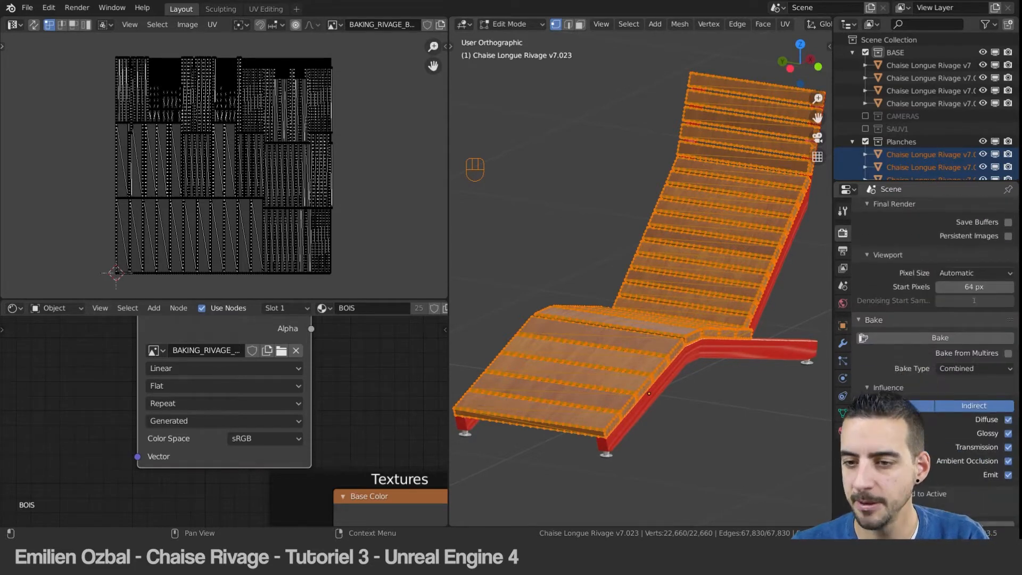
click(966, 371)
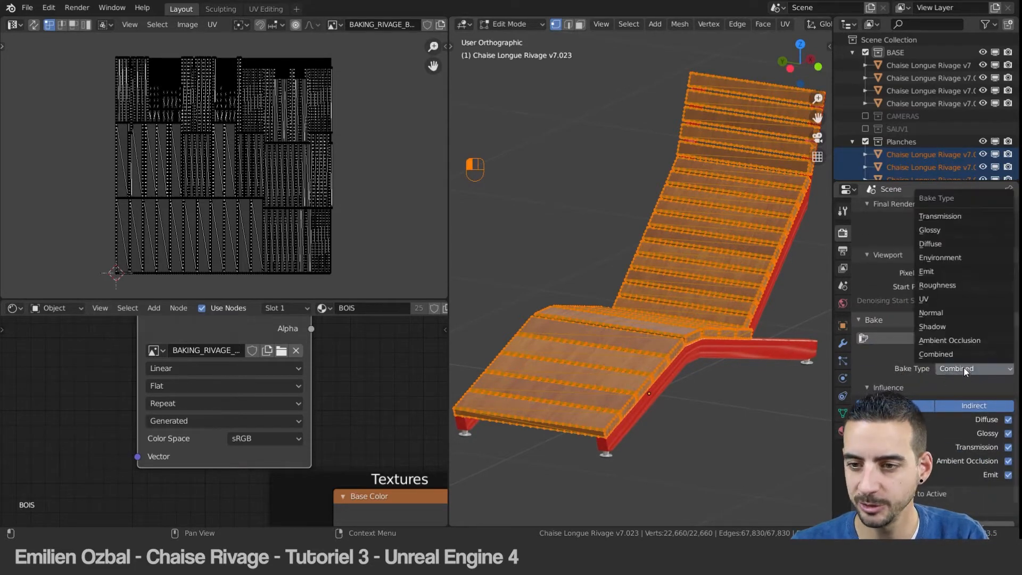
click(932, 244)
click(932, 424)
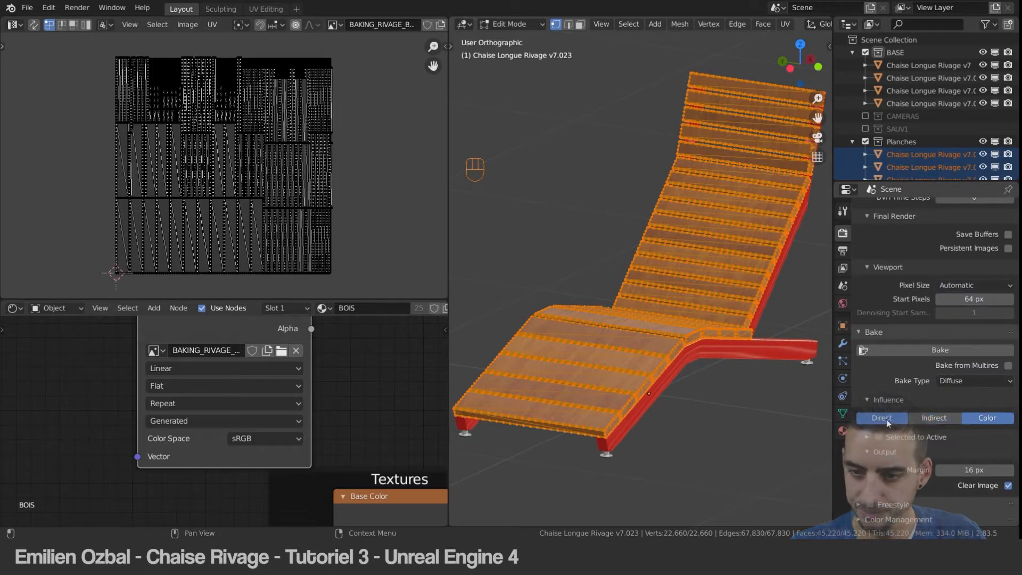
click(882, 418)
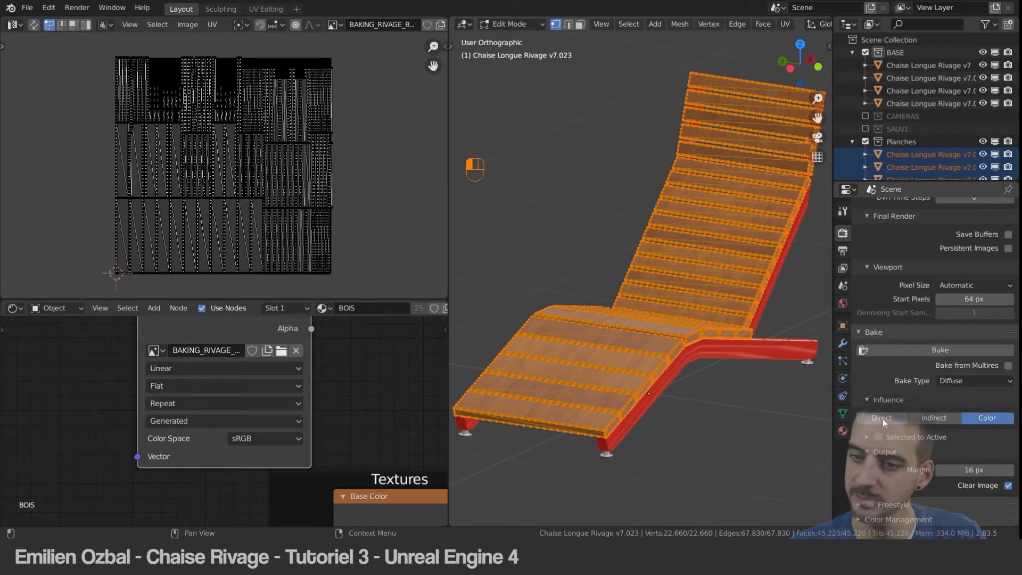
Step: Set the bake output margin to 2 px and check the gaps between the slats' UV islands
click(970, 470)
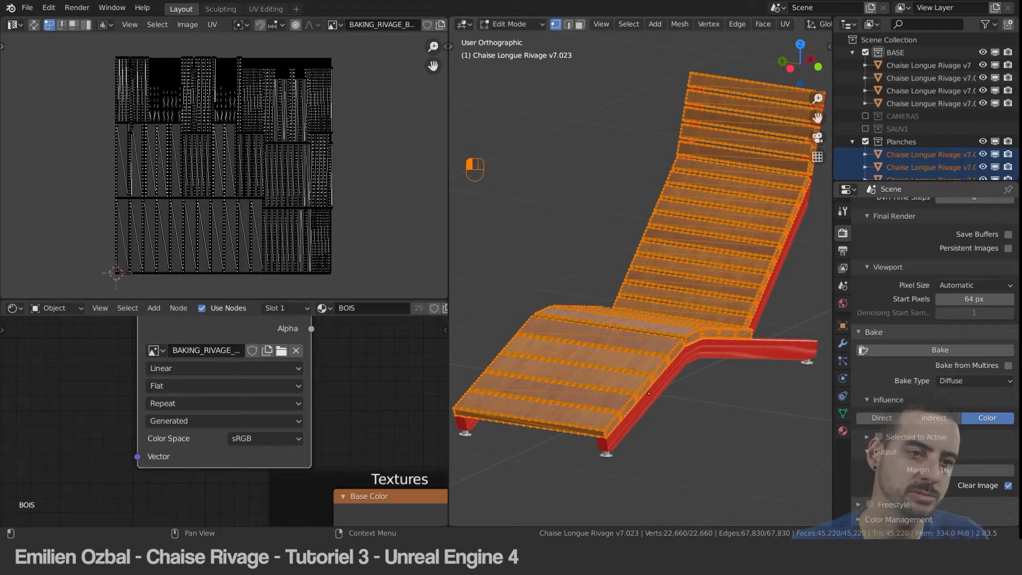
key(BackSpace)
key(BackSpace)
text(2)
key(Return)
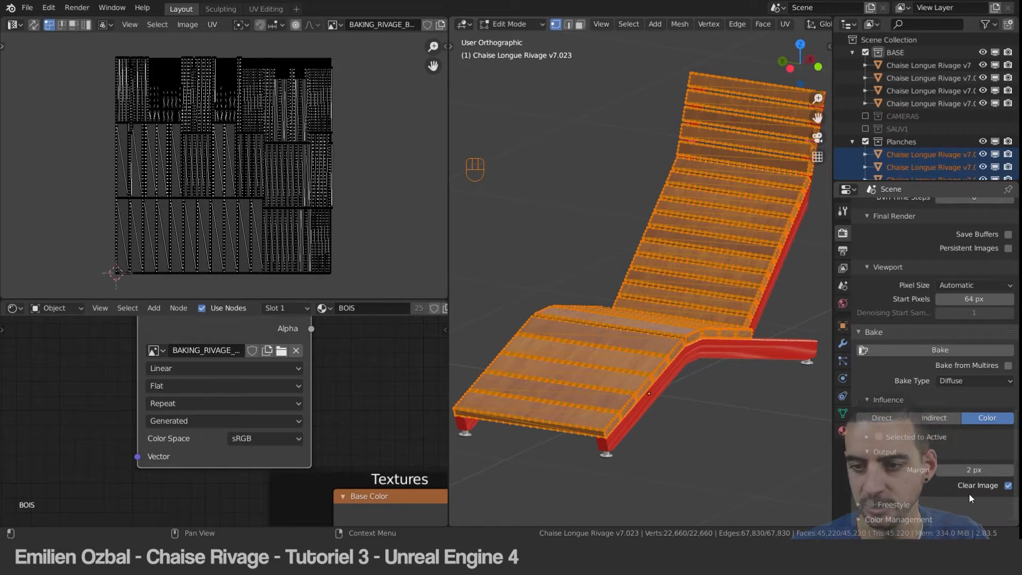
scroll(239, 149, down, 2)
scroll(239, 149, up, 6)
scroll(237, 152, up, 4)
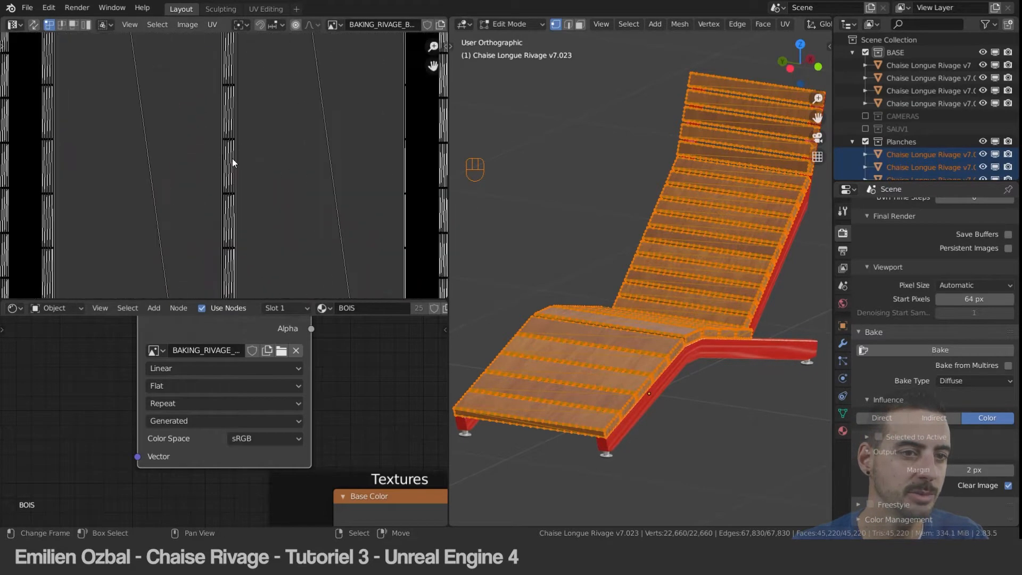
scroll(233, 157, down, 8)
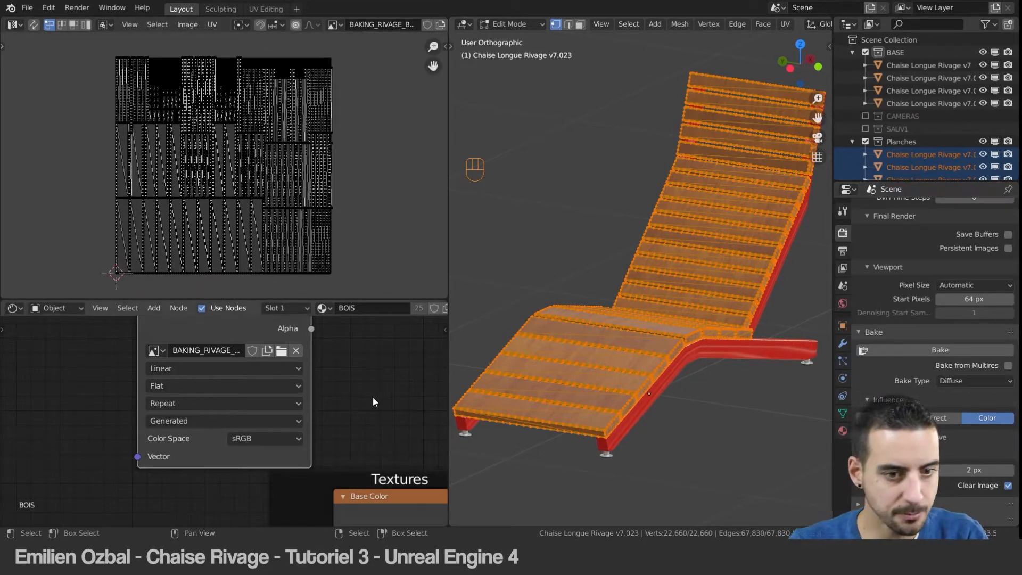
Step: Make the BAKING_RIVAGE_BOIS image node active in the BOIS material and bake the slats' diffuse color into it
middle_drag(348, 370, 336, 405)
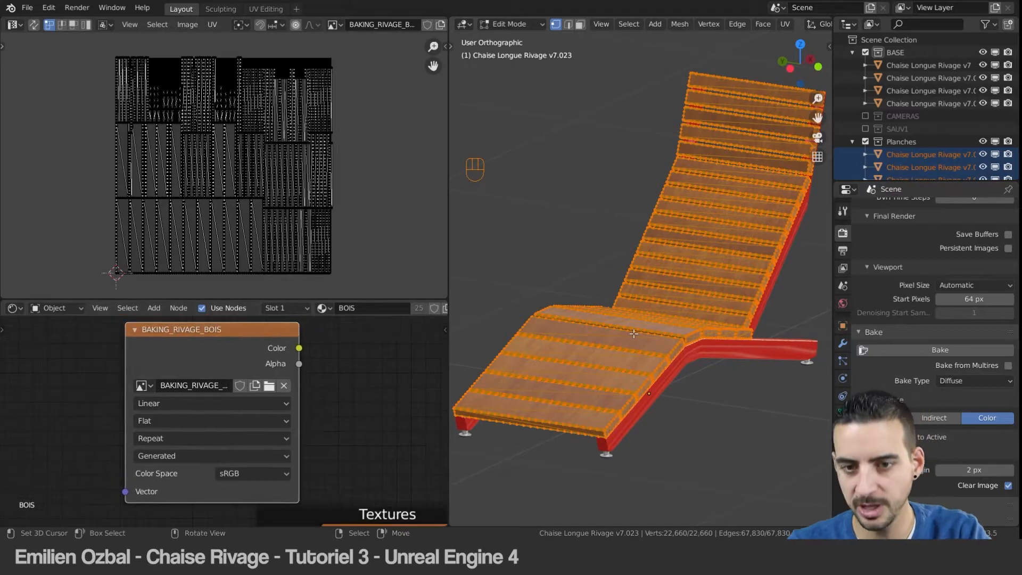
middle_drag(653, 316, 658, 314)
scroll(658, 314, down, 1)
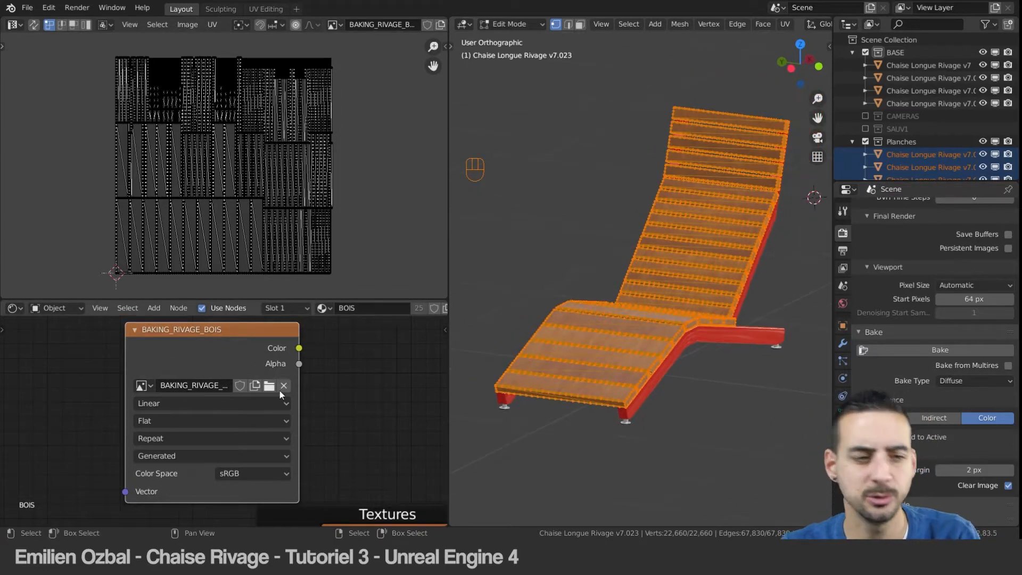
click(325, 329)
click(262, 330)
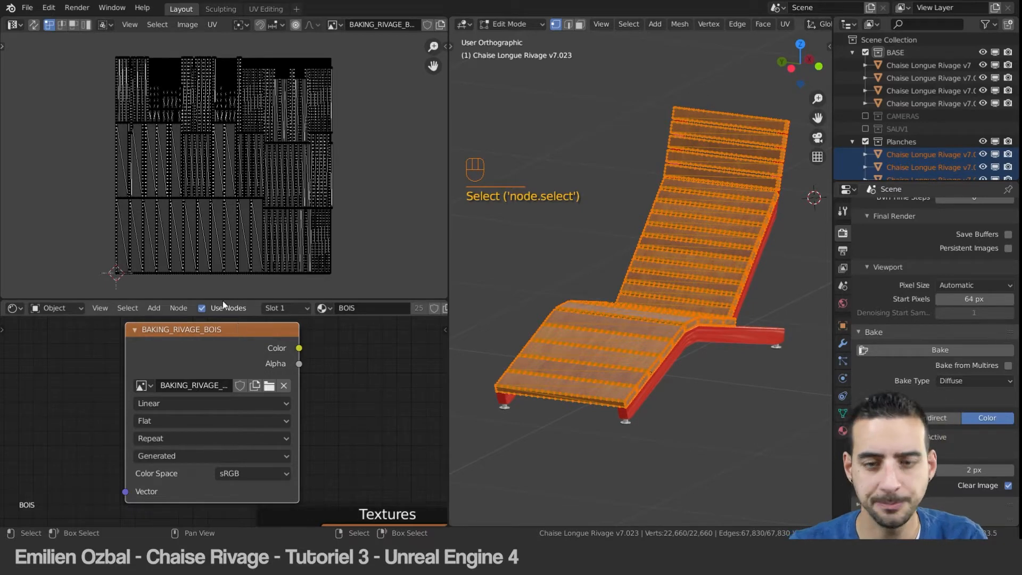
click(941, 349)
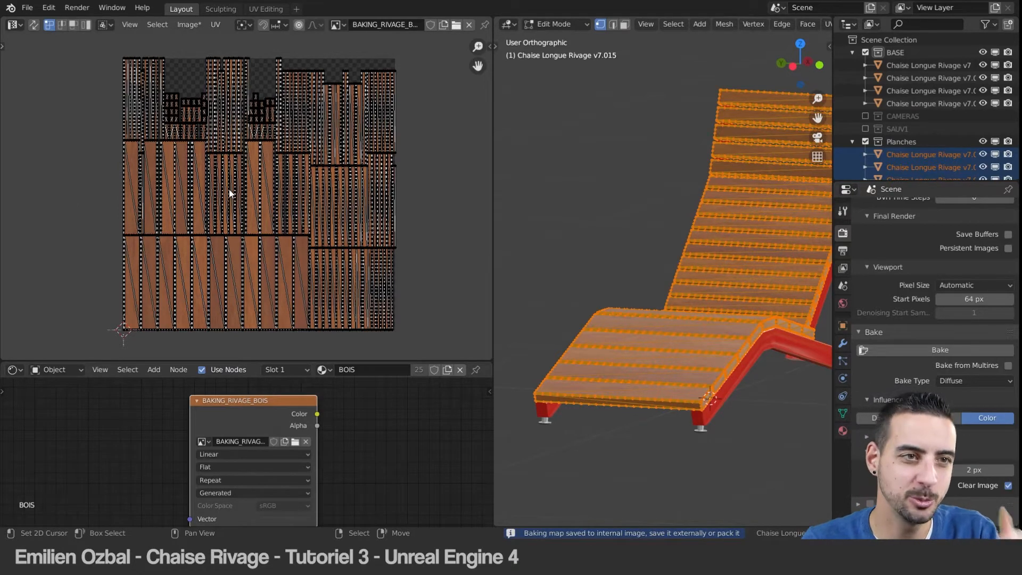
Step: Save the baked BAKING_RIVAGE_BOIS image
click(192, 27)
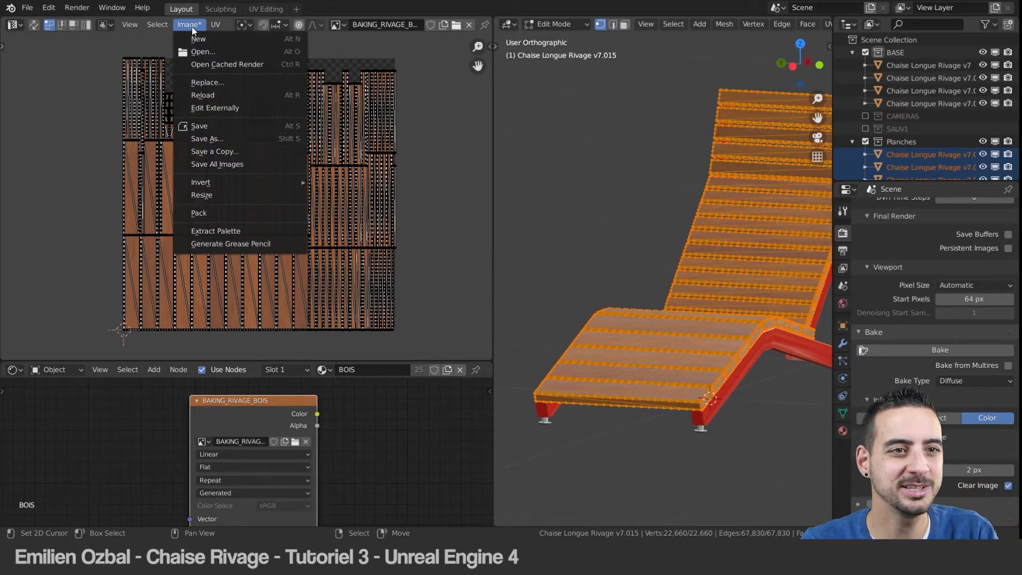
click(202, 126)
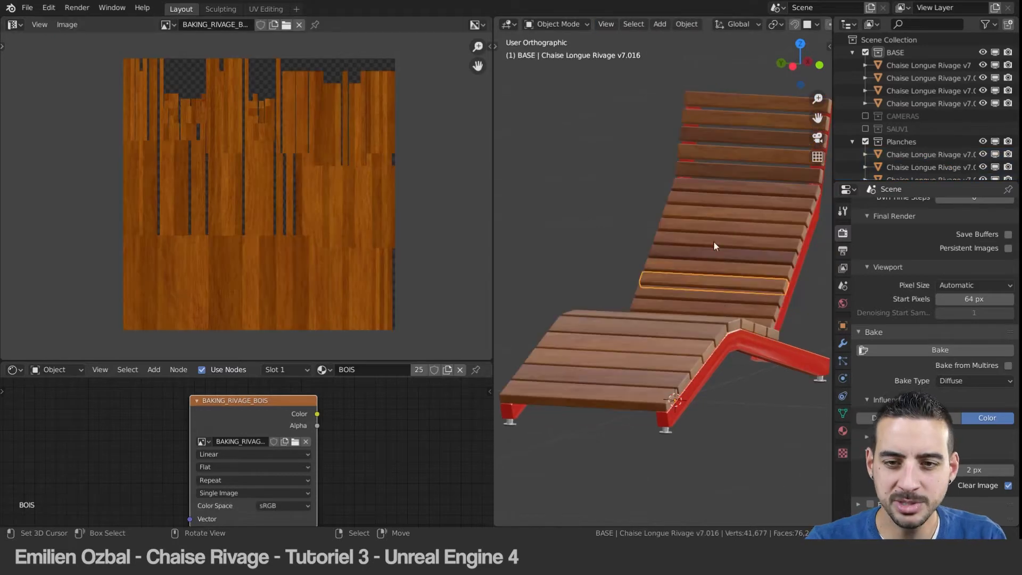
Step: Compare the slats in the viewport and the material's Base Color texture node with the baked wood image
middle_drag(667, 276, 688, 276)
scroll(395, 433, up, 4)
scroll(395, 433, down, 4)
middle_drag(398, 452, 396, 352)
scroll(357, 500, down, 1)
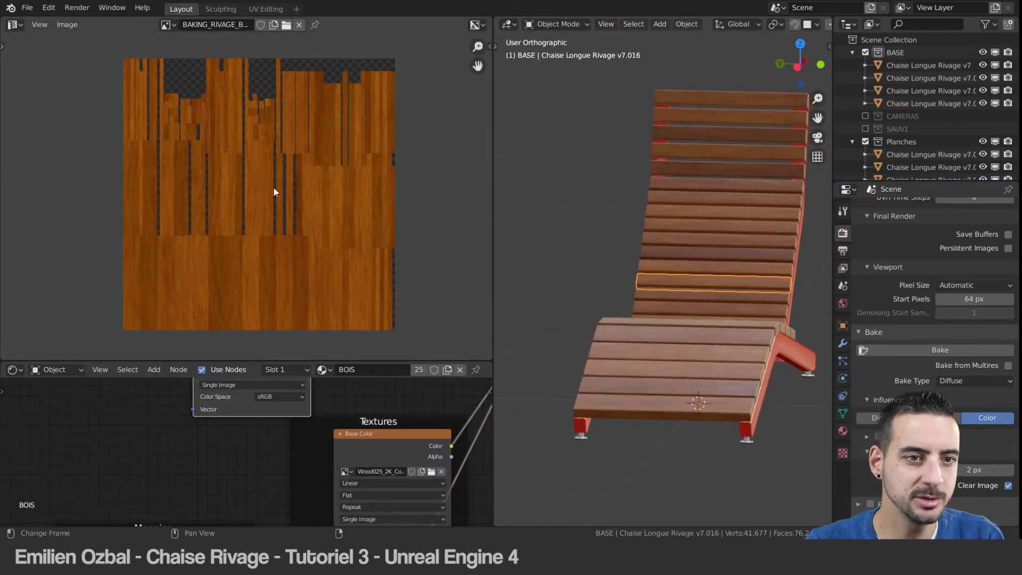
Step: Examine the baked wood image up close, especially the gaps between its islands
scroll(238, 171, up, 5)
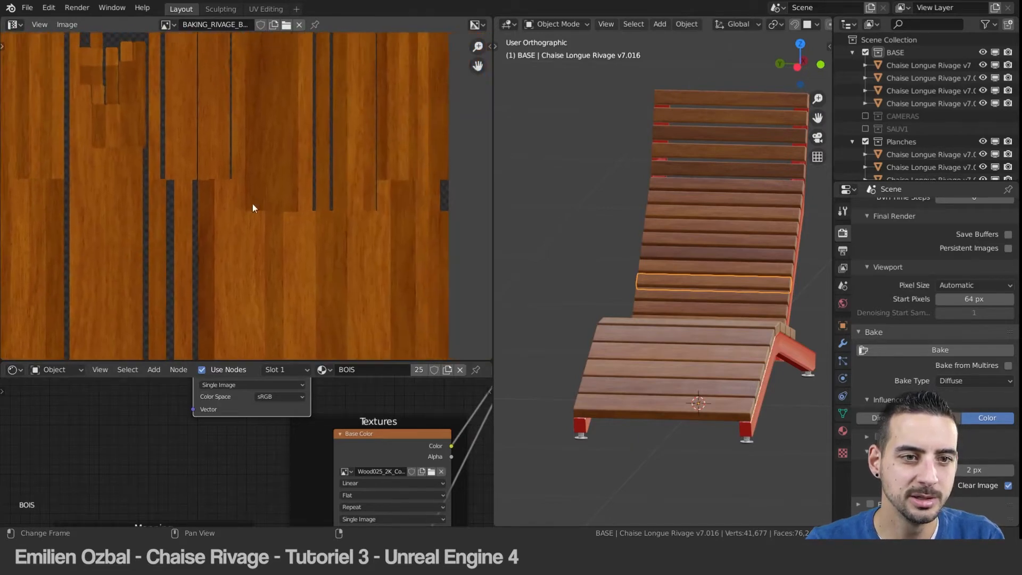
middle_drag(296, 117, 270, 255)
middle_drag(194, 211, 336, 191)
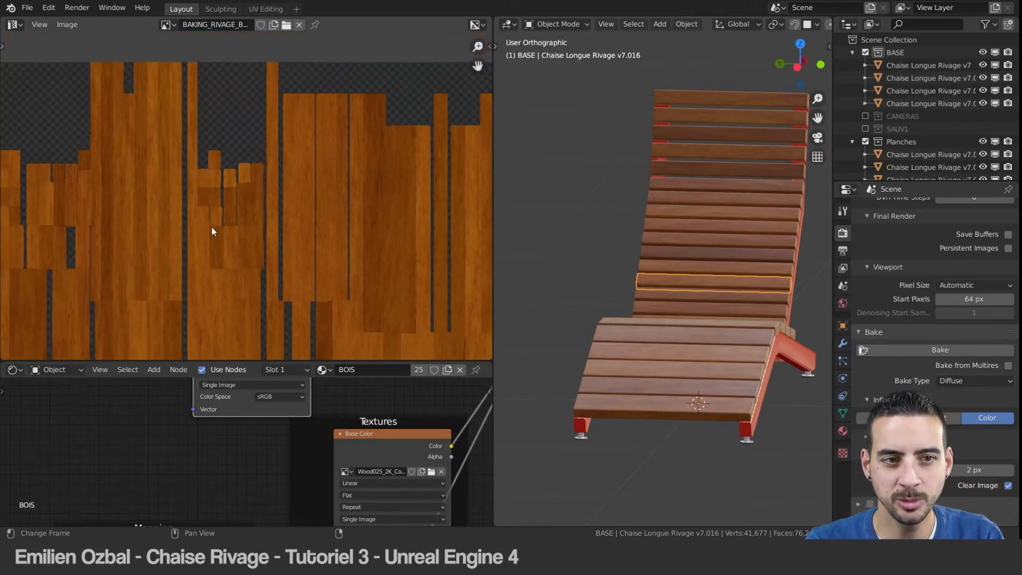
middle_drag(212, 231, 260, 225)
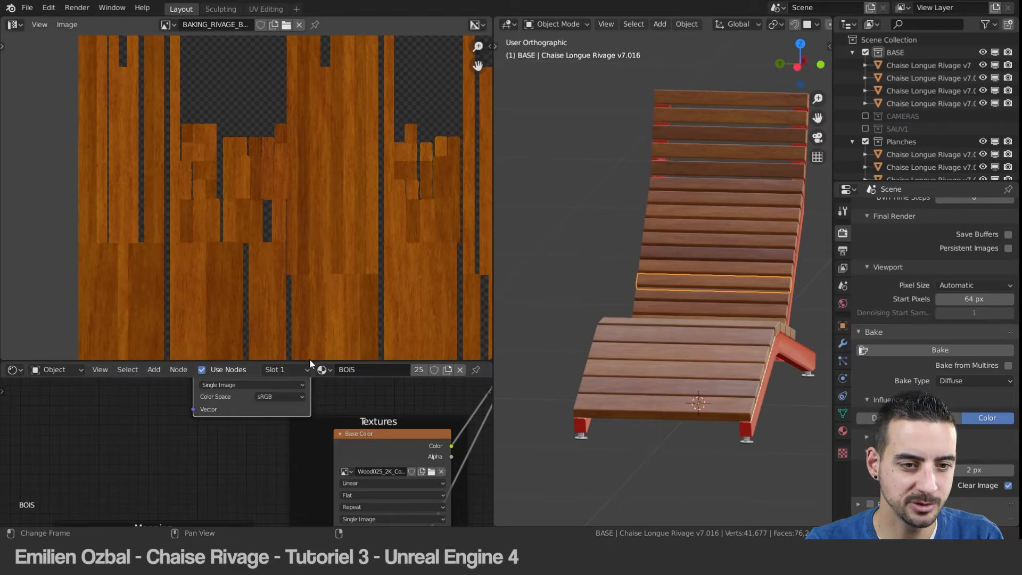
Step: Close the shader and image editors so the 3D viewport fills the workspace around the whole chaise longue
drag(310, 365, 310, 262)
middle_drag(271, 418, 267, 459)
middle_drag(181, 466, 323, 304)
middle_drag(333, 387, 215, 430)
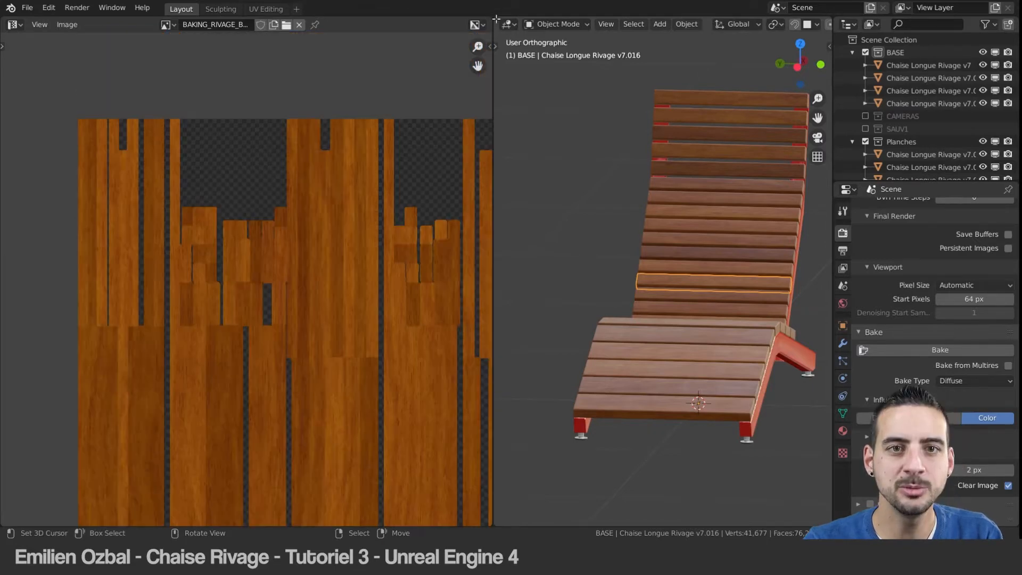
drag(497, 19, 299, 227)
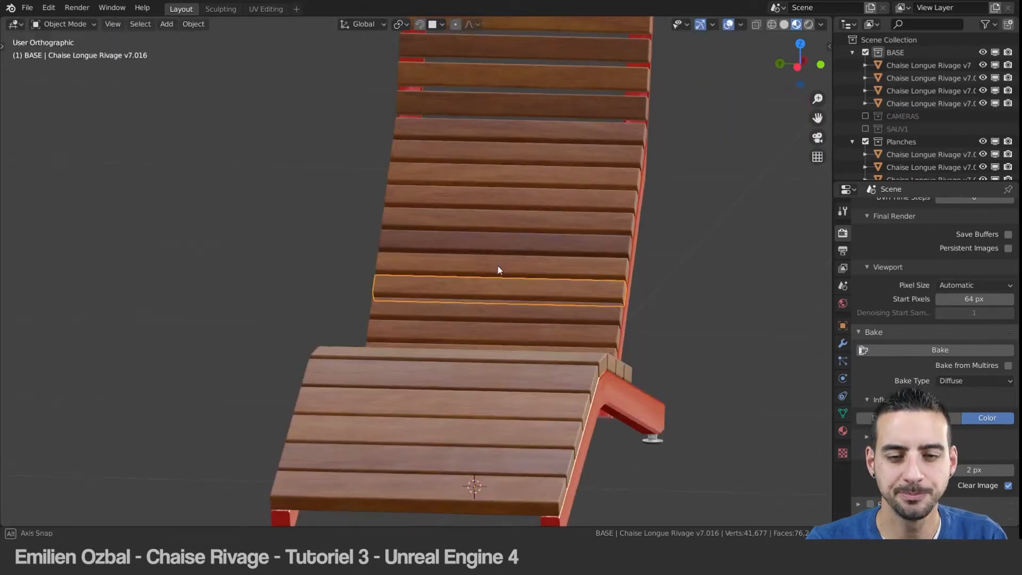
scroll(492, 271, up, 2)
middle_drag(497, 267, 469, 268)
scroll(503, 273, down, 4)
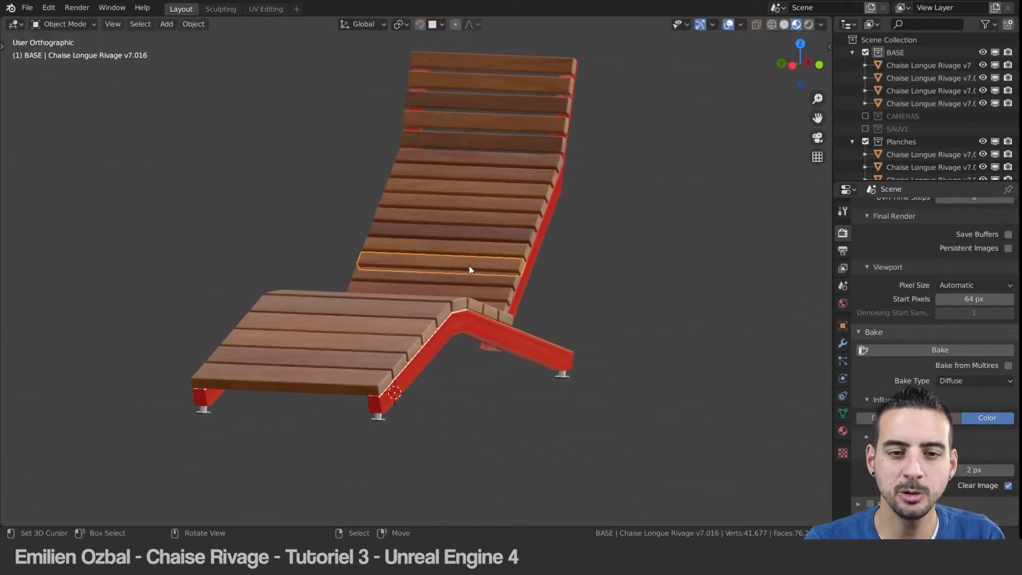
Step: Put the red metal frame in Edit Mode and split the viewport, with a UV editor beside the 3D view
click(512, 340)
key(Tab)
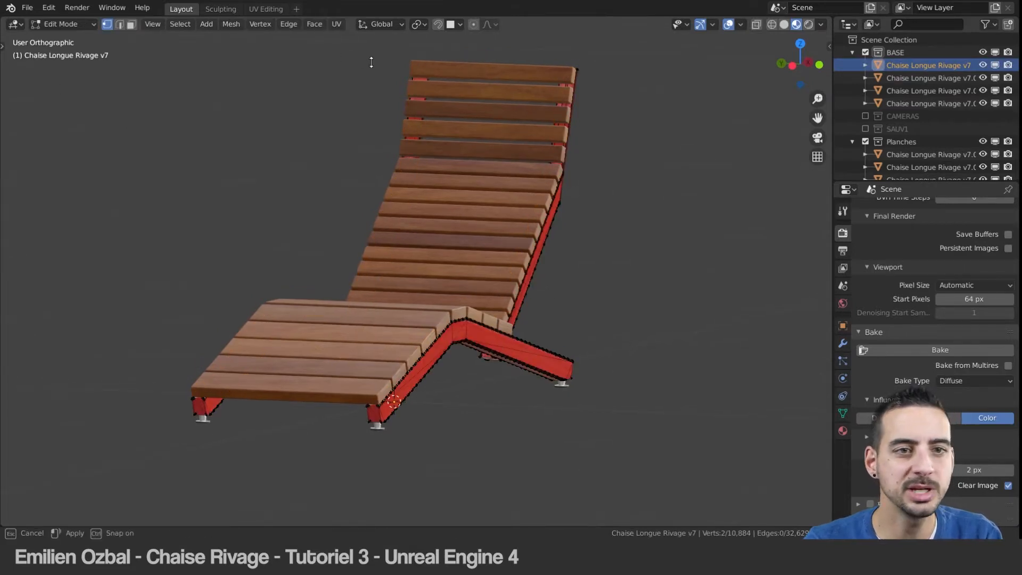
drag(3, 19, 411, 26)
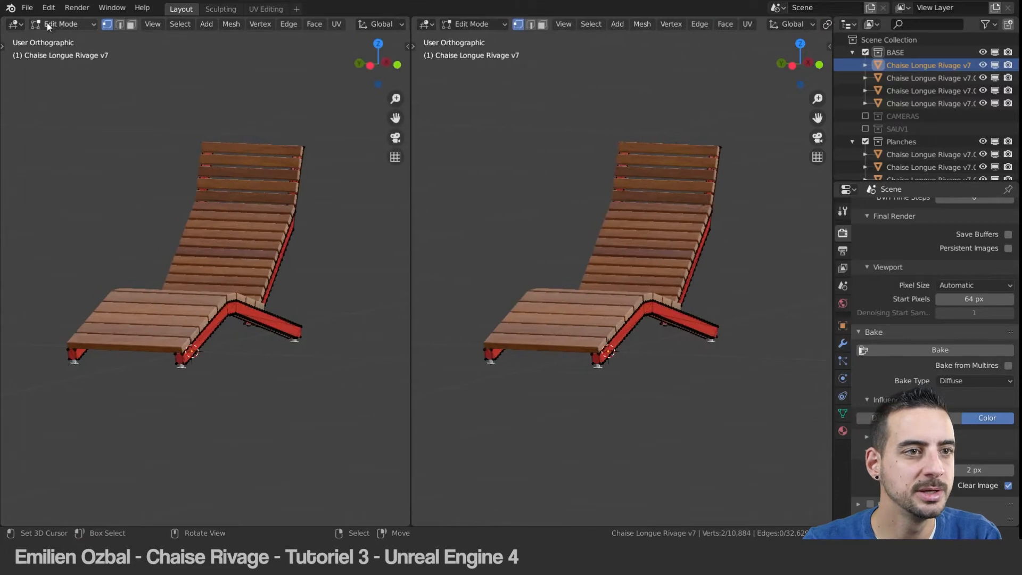
click(14, 24)
click(34, 98)
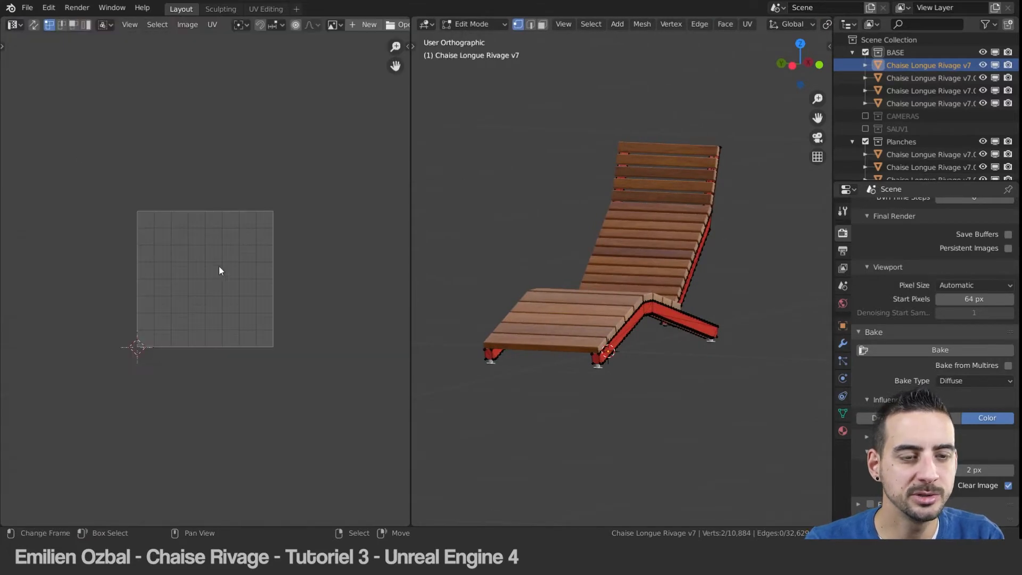
scroll(219, 270, up, 2)
scroll(591, 304, up, 3)
Step: Select all the geometry of the red metal frame alone in Edit Mode to show its UV layout
key(Tab)
key(a)
key(Tab)
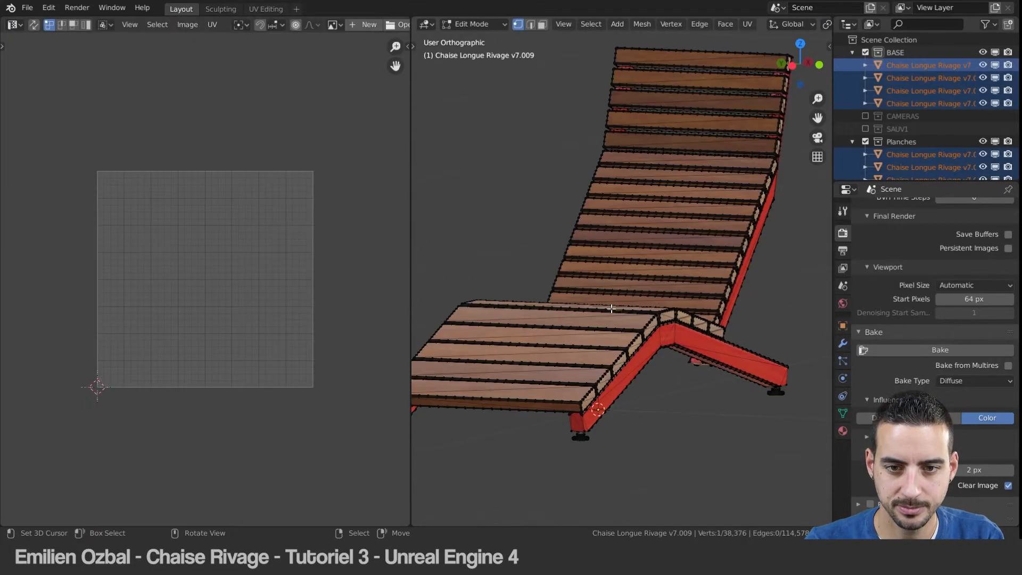
key(Tab)
right_click(657, 357)
key(Tab)
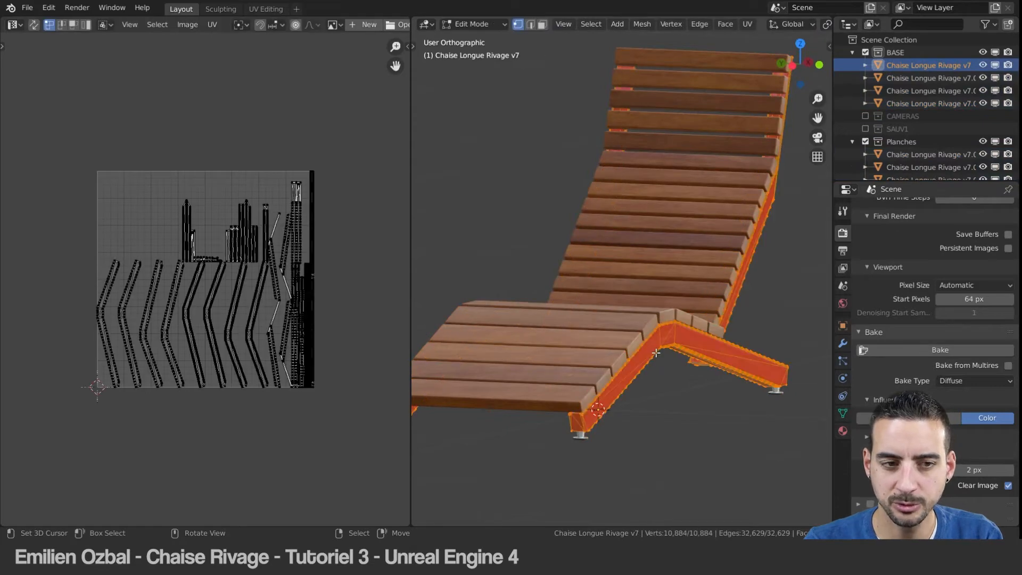
Step: Add a second UV map to the red frame's mesh and name it LM
click(842, 414)
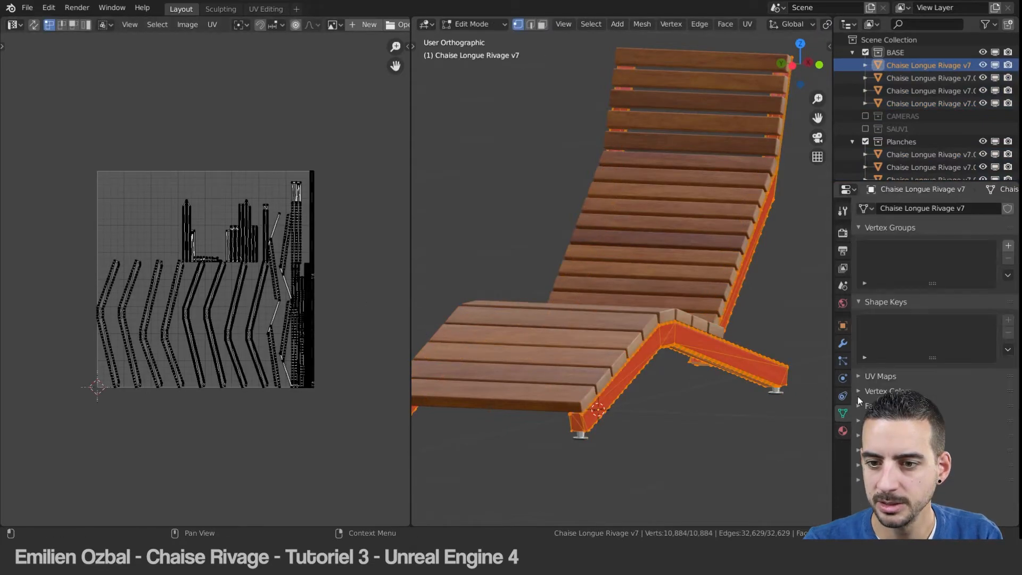
click(859, 376)
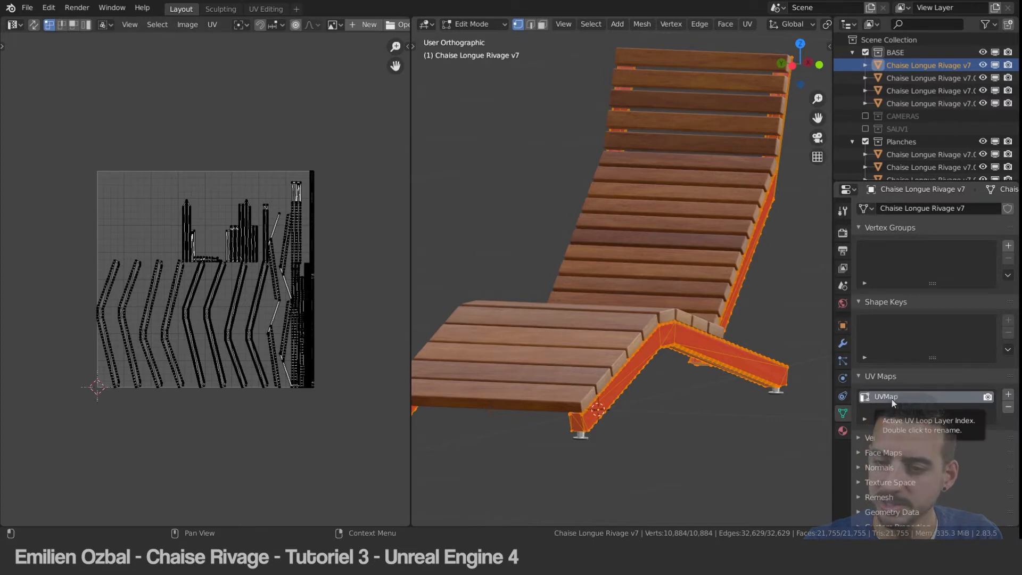
drag(932, 420, 931, 444)
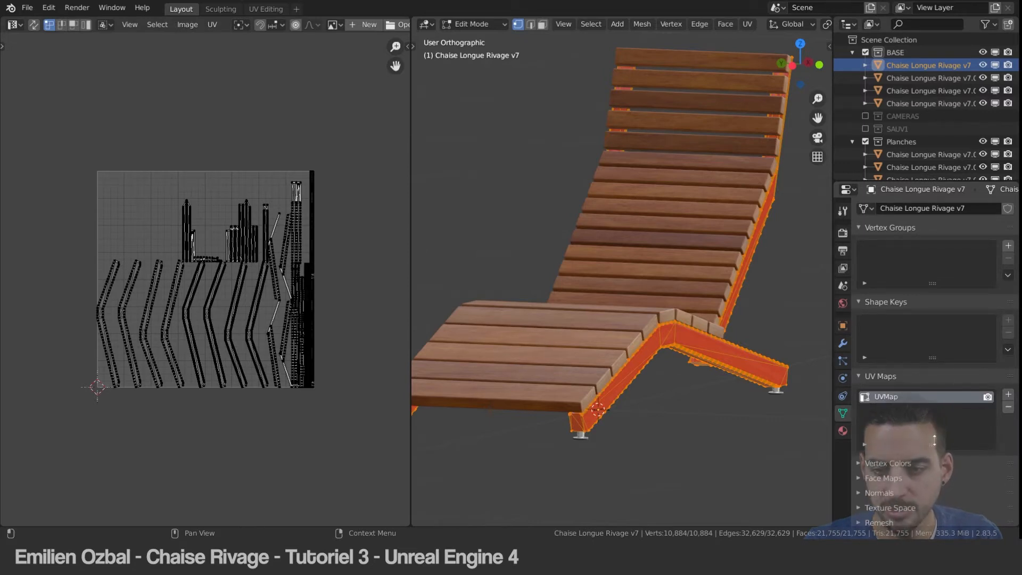
click(1009, 395)
double_click(892, 409)
text(L)
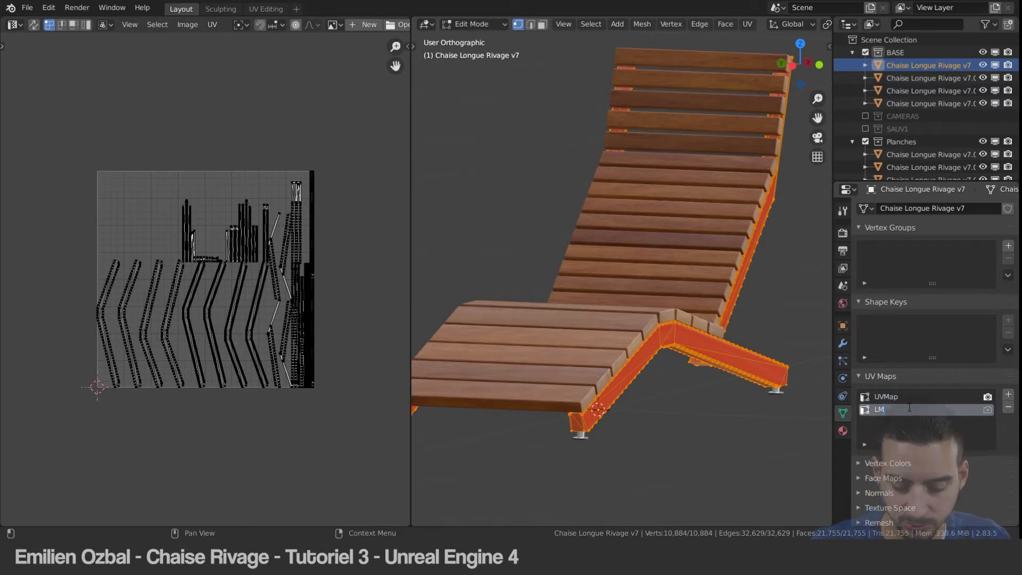
text(M)
key(Return)
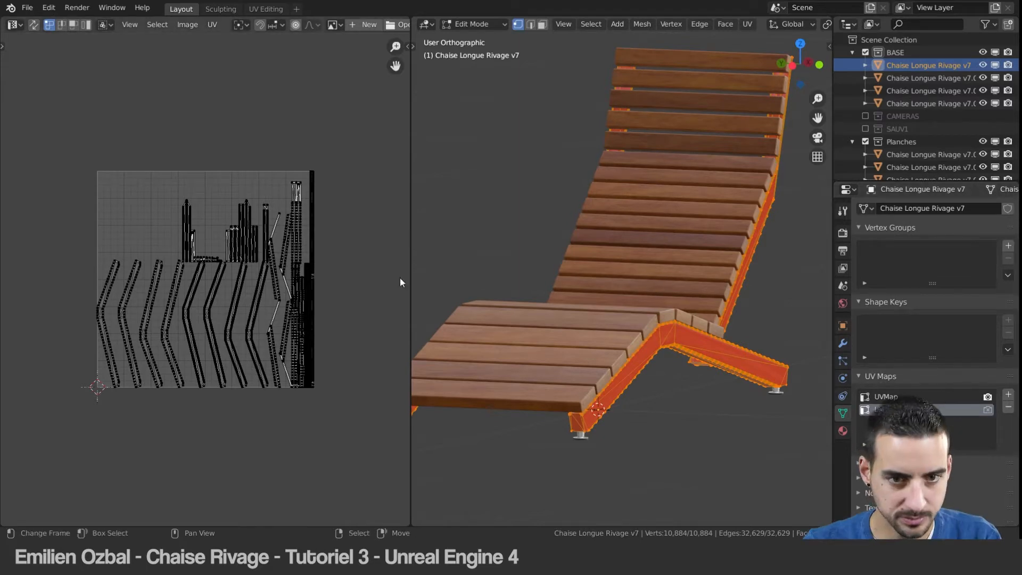
Step: Unwrap the frame's selected faces into LM with Lightmap Pack at image size 512, pack quality 12 and margin 0.10
key(u)
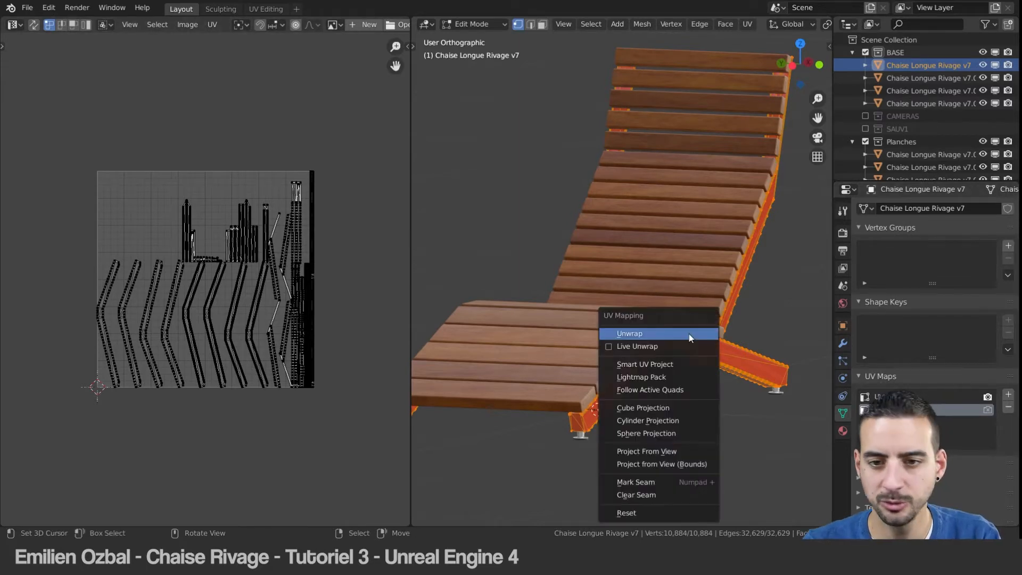
click(637, 374)
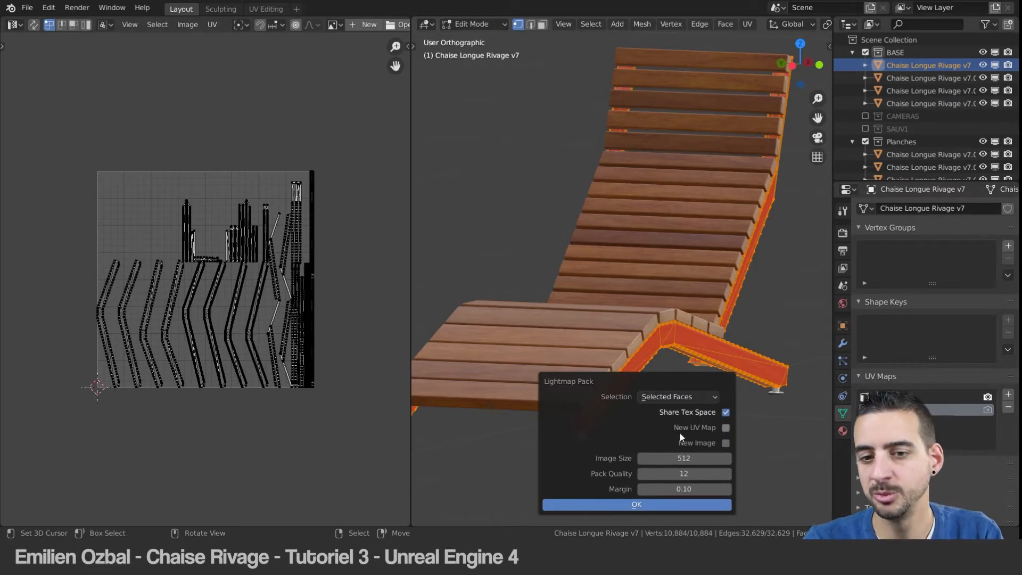
drag(587, 388, 487, 130)
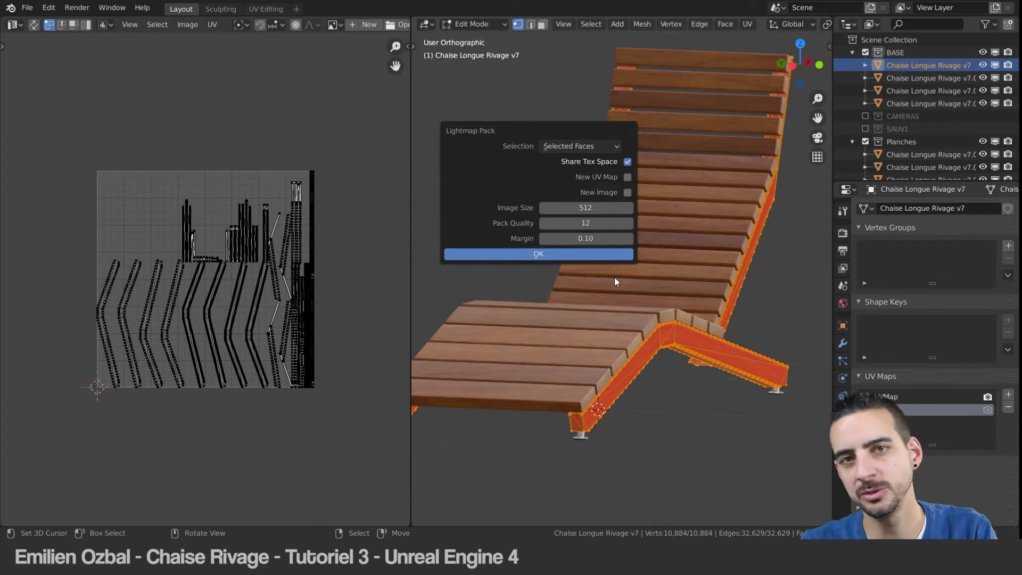
click(535, 255)
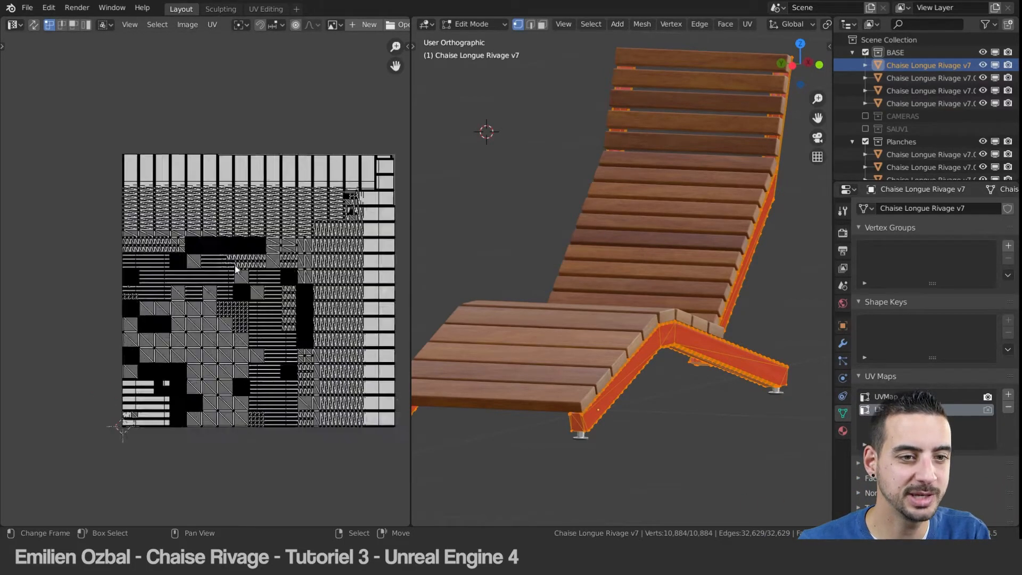
Step: Examine the frame's lightmap UV layout closely, checking the size and spacing of its smallest islands
scroll(235, 265, up, 10)
scroll(247, 236, up, 4)
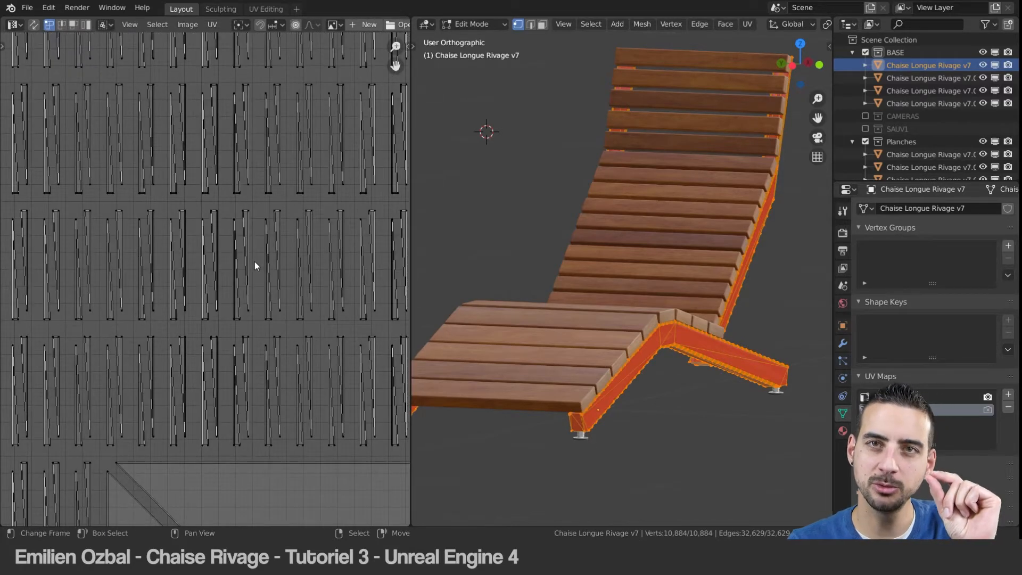
scroll(224, 292, down, 4)
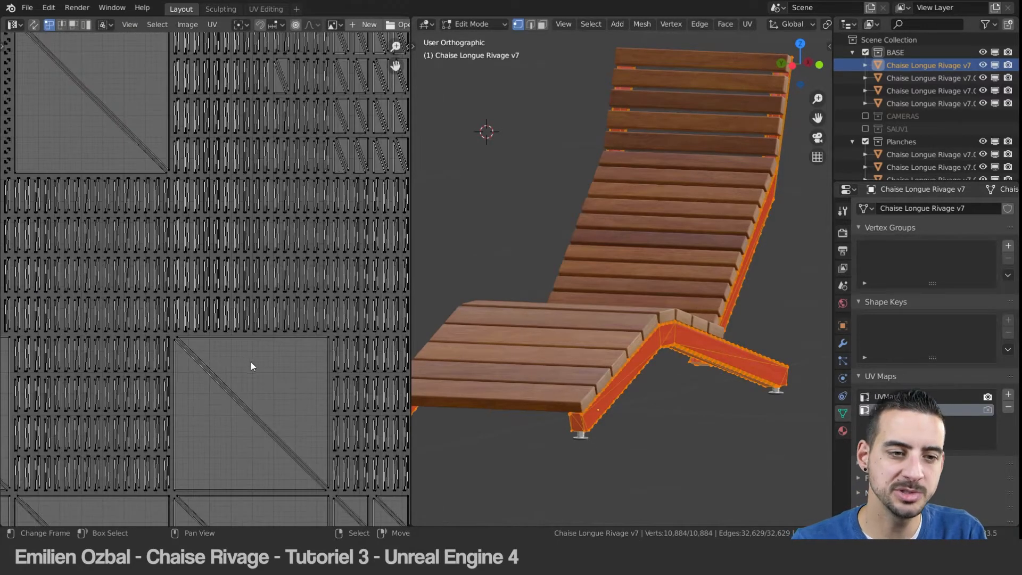
middle_drag(303, 116, 215, 328)
scroll(213, 283, up, 3)
middle_drag(345, 246, 173, 259)
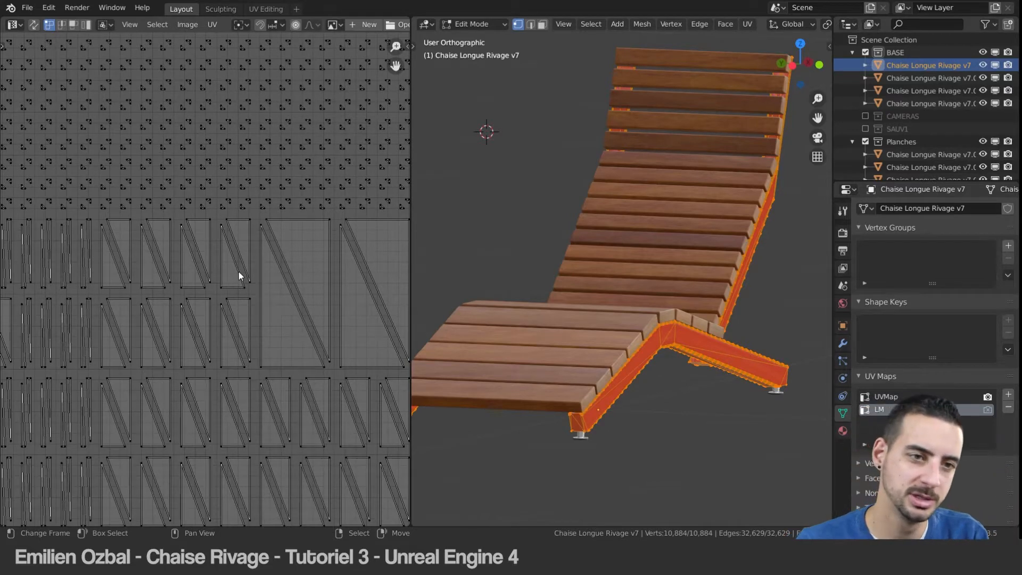
scroll(242, 161, up, 3)
middle_drag(246, 156, 219, 244)
scroll(206, 209, up, 2)
scroll(221, 245, down, 6)
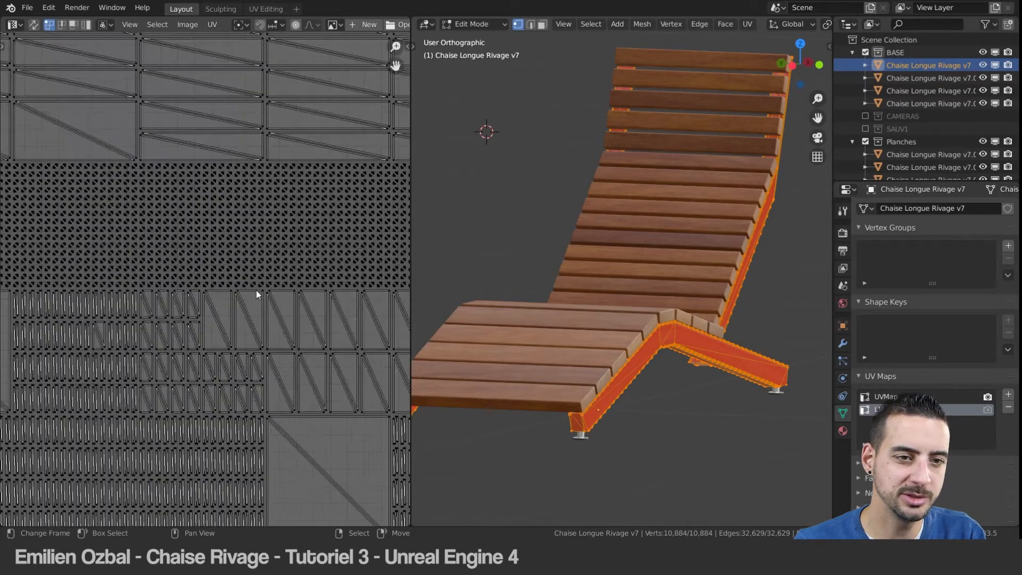
scroll(251, 280, down, 4)
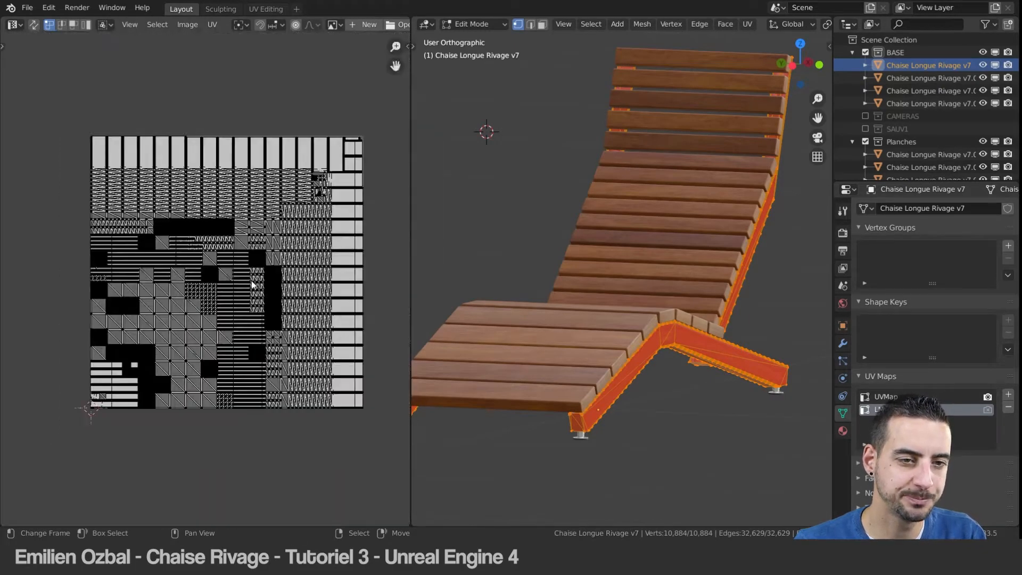
Step: Compare the frame's two UV maps, leave UVMap active, and save the Blender file
click(984, 397)
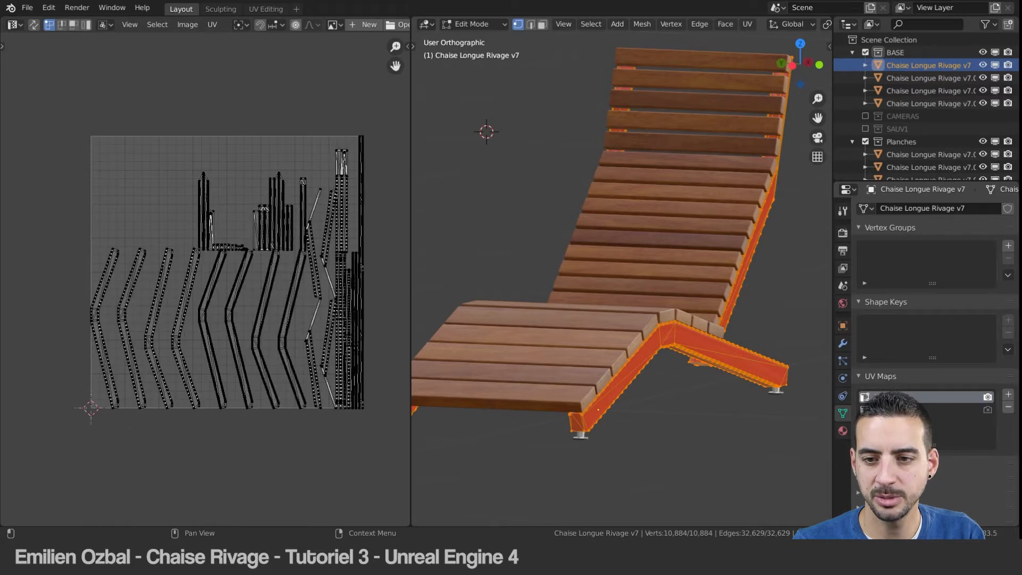
click(905, 410)
click(905, 397)
click(27, 7)
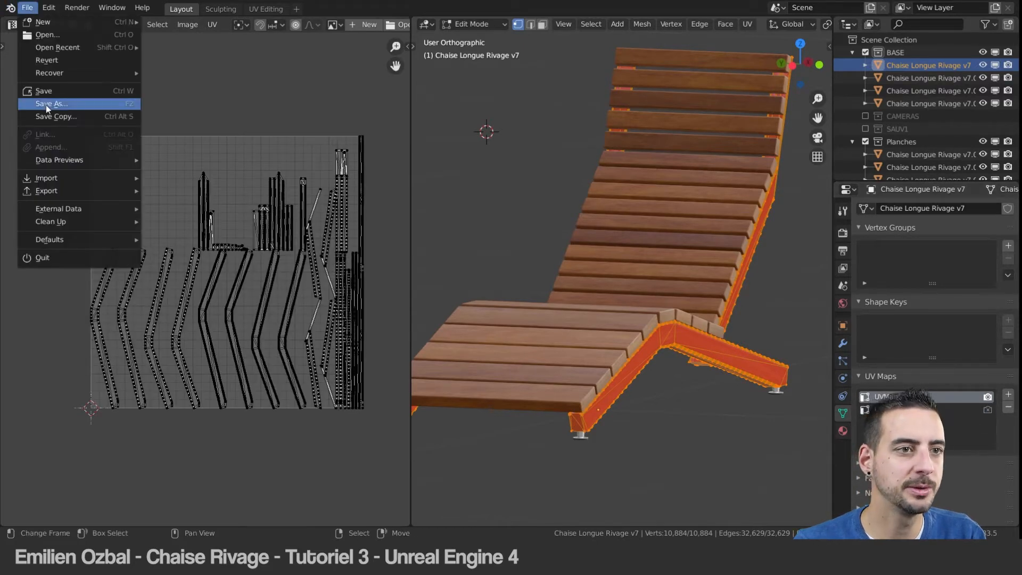
click(49, 90)
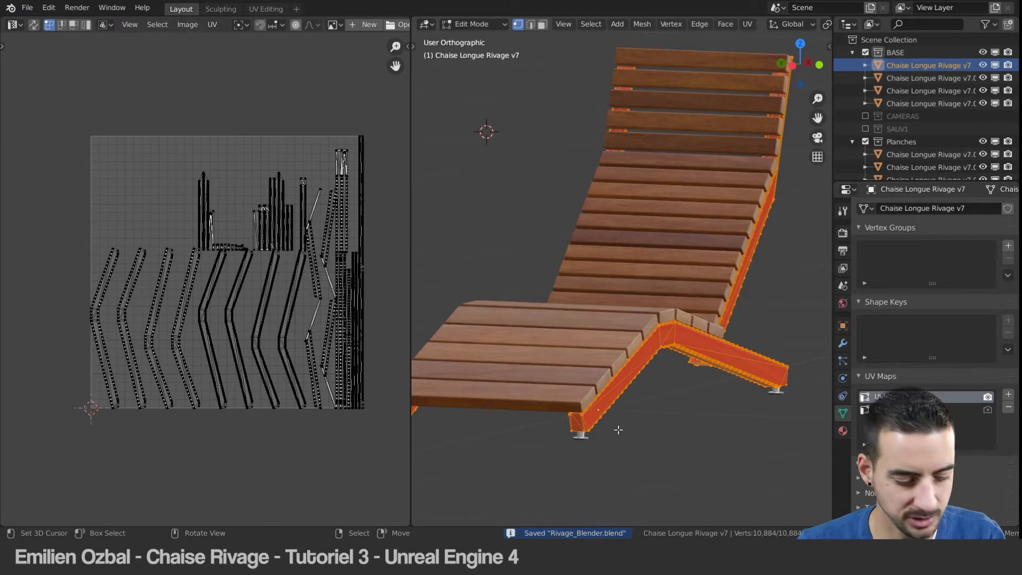
Step: Select all the geometry of the chaise's metal feet and add a second UV map to their mesh
key(Tab)
click(585, 439)
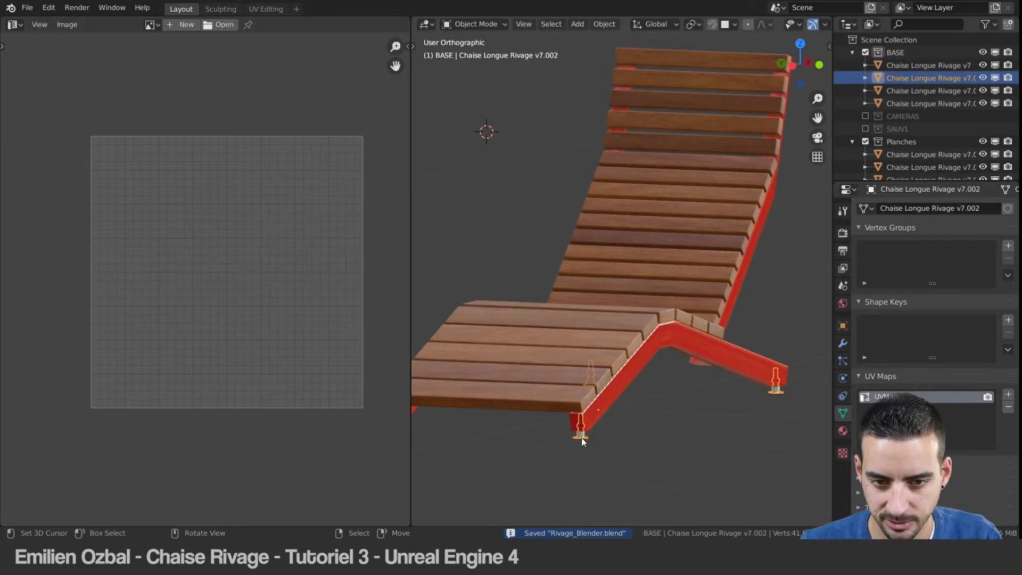
shift+middle_drag(538, 414, 616, 392)
key(Tab)
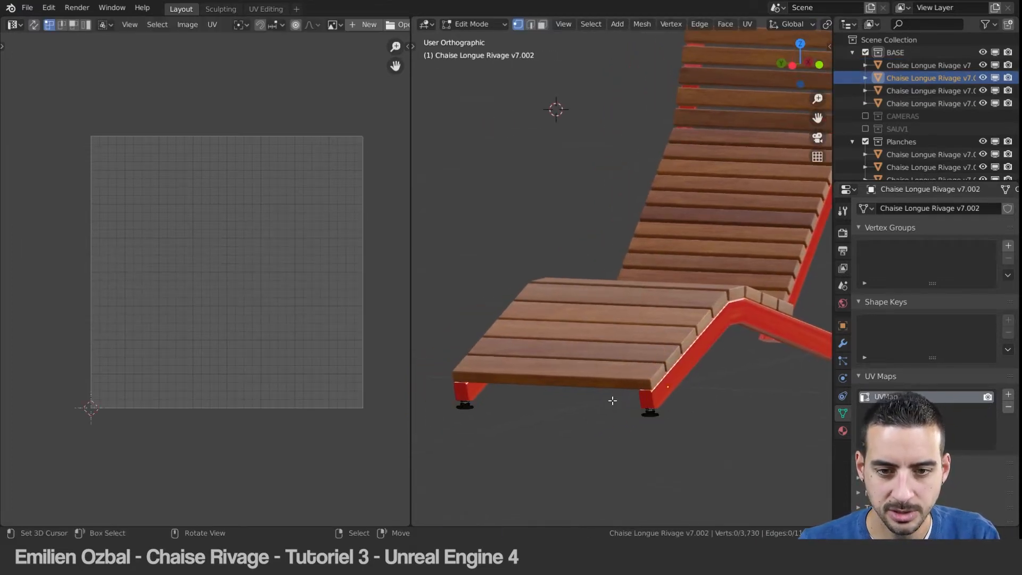
key(a)
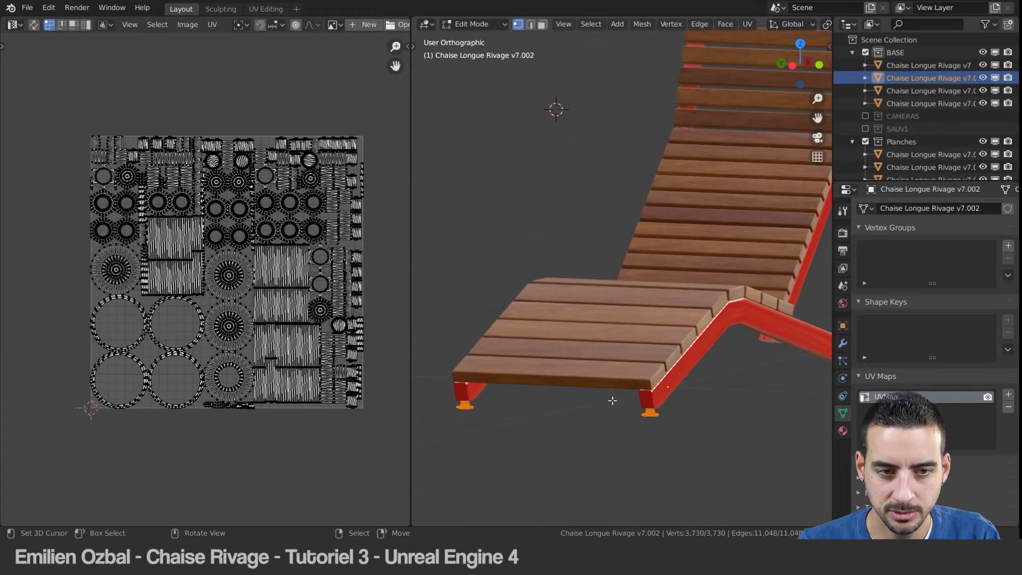
click(1009, 395)
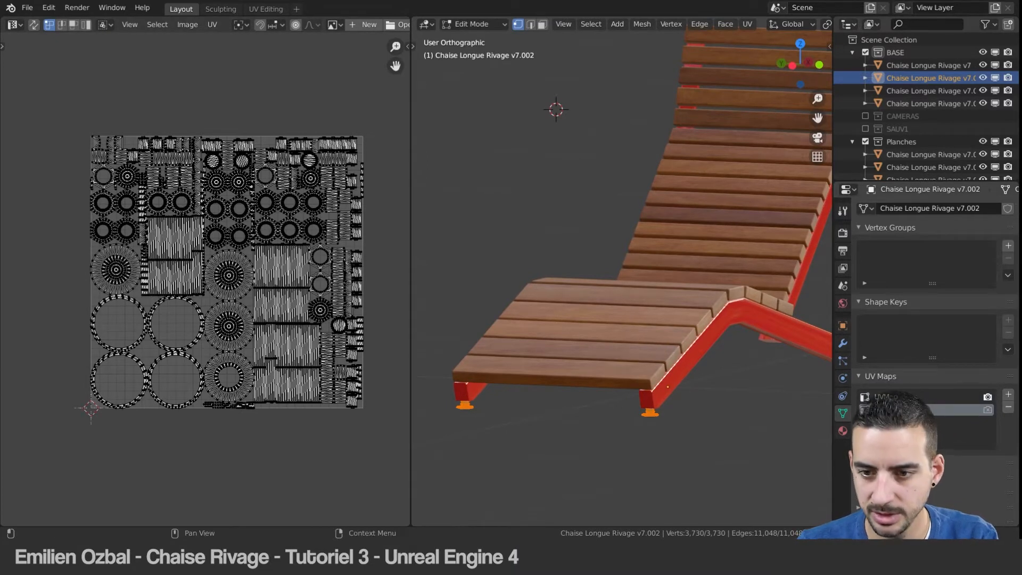
middle_drag(625, 322, 612, 286)
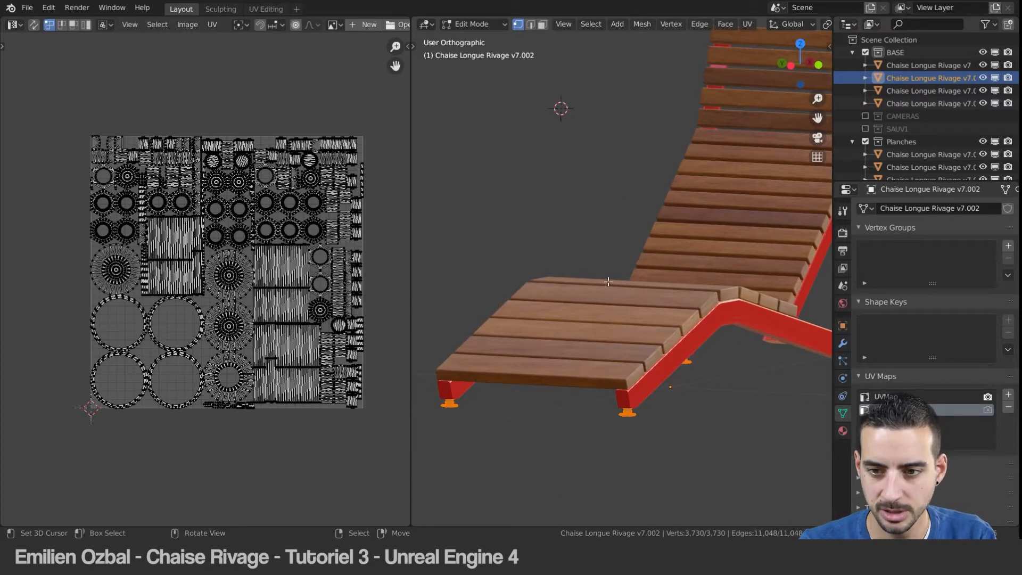
key(Tab)
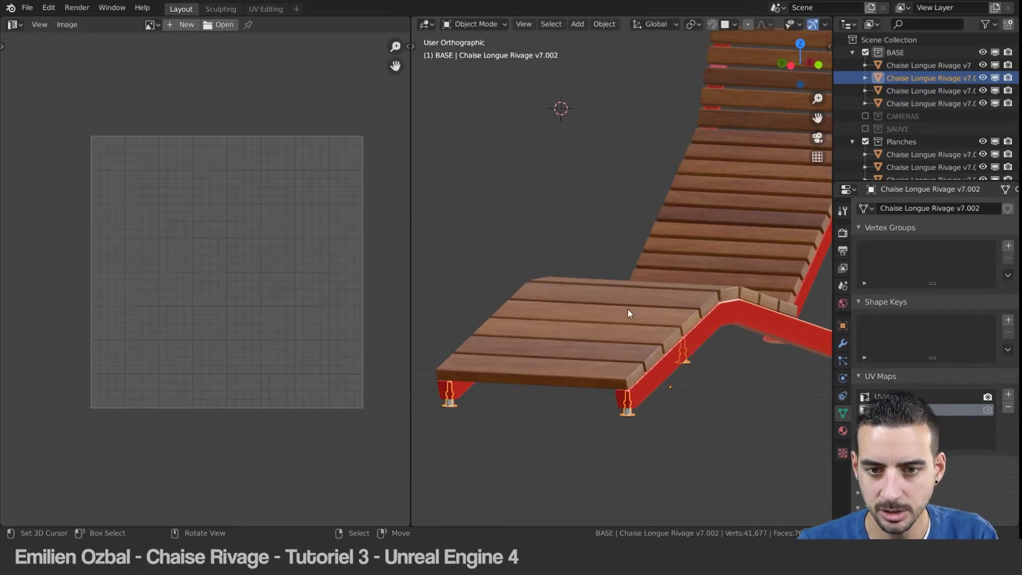
Step: Select all the wooden planks of the chaise longue and join them into a single object
click(593, 381)
middle_drag(593, 380, 627, 390)
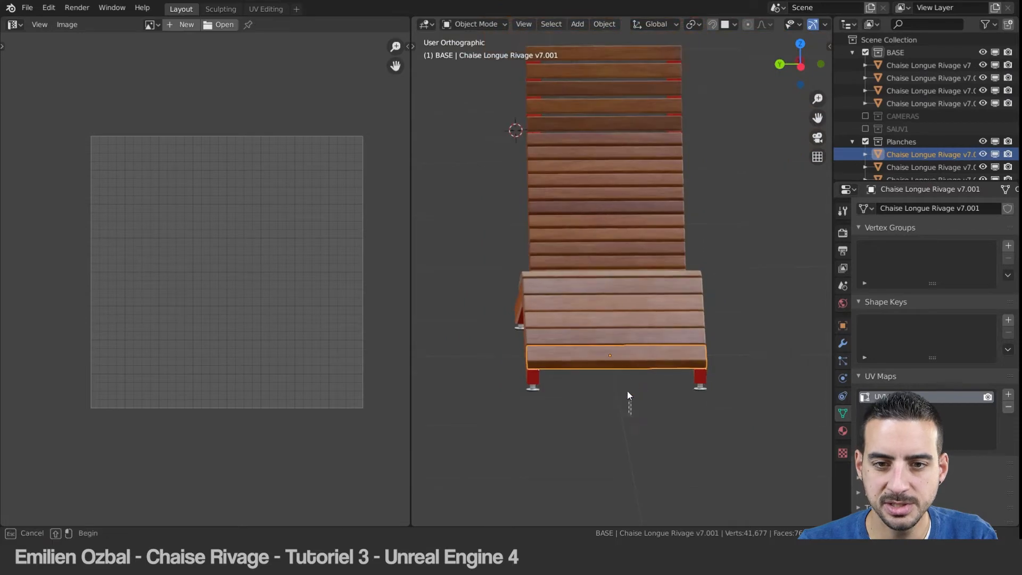
drag(630, 415, 592, 60)
middle_drag(593, 56, 651, 181)
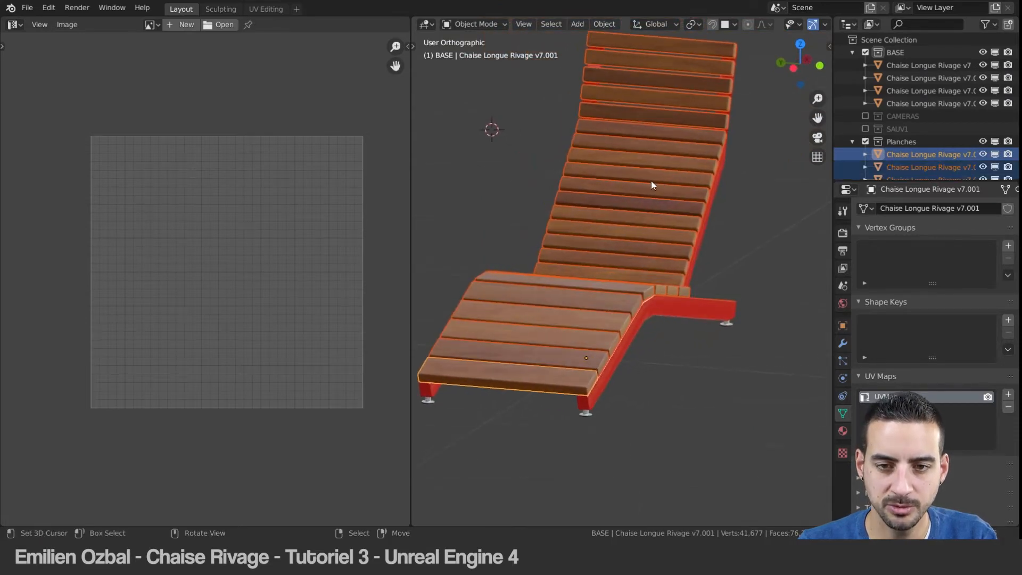
key(ctrl+j)
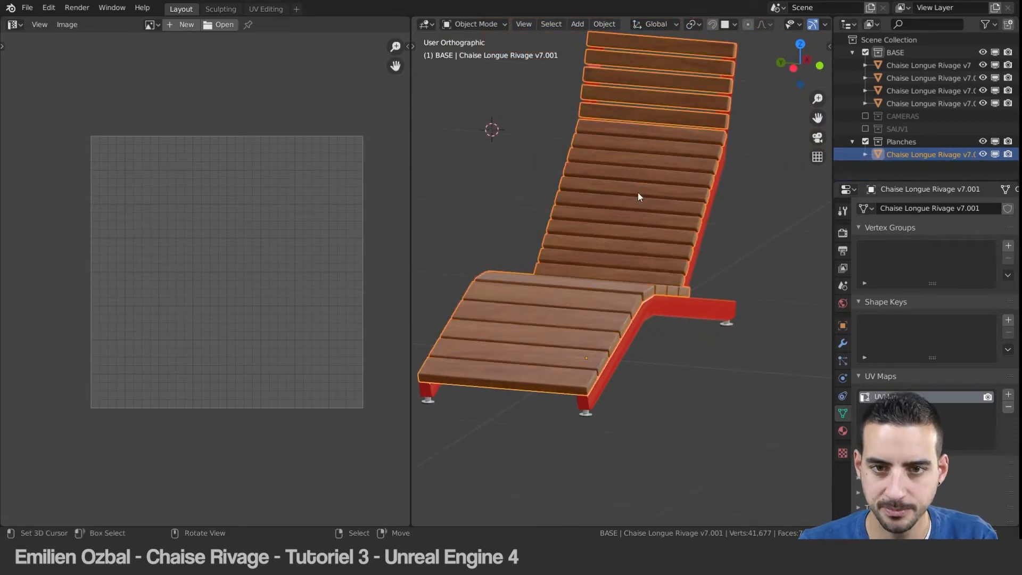
Step: Check the joined planks' mesh, the separate frame and feet, and the planks' UV layout over the baked wood texture
key(Tab)
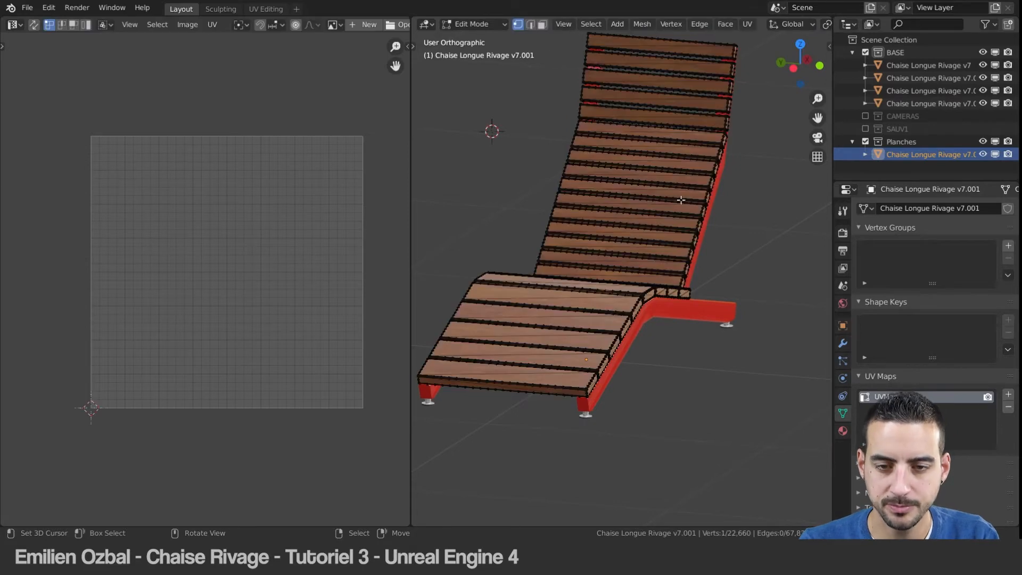
middle_drag(669, 211, 663, 215)
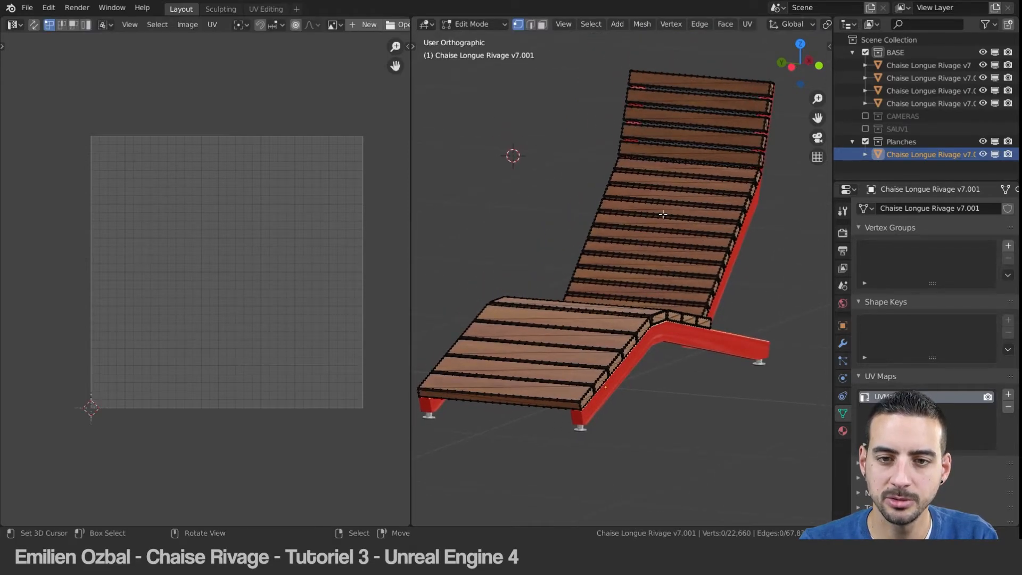
key(Tab)
key(Tab)
key(Tab)
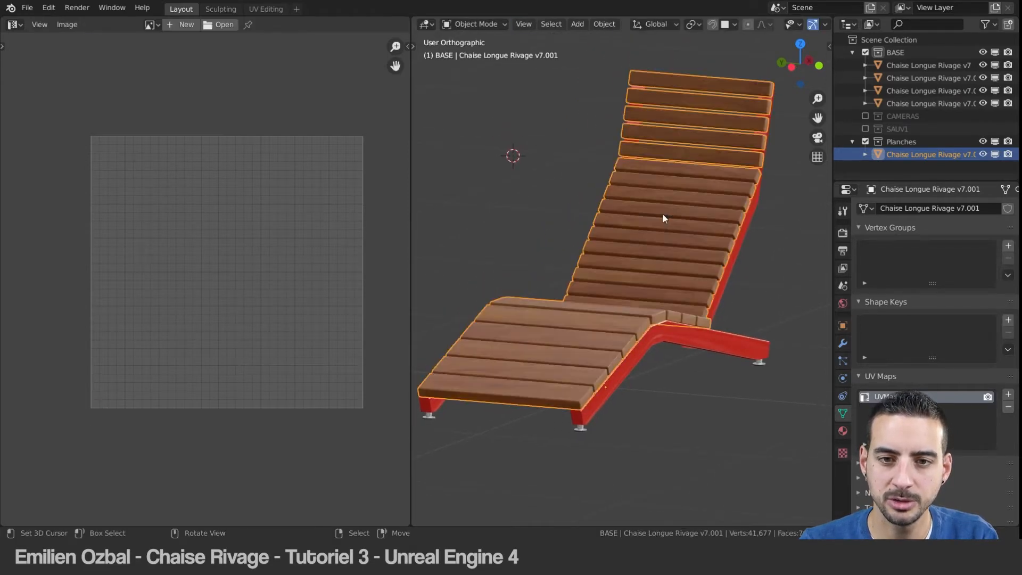
click(702, 341)
click(758, 364)
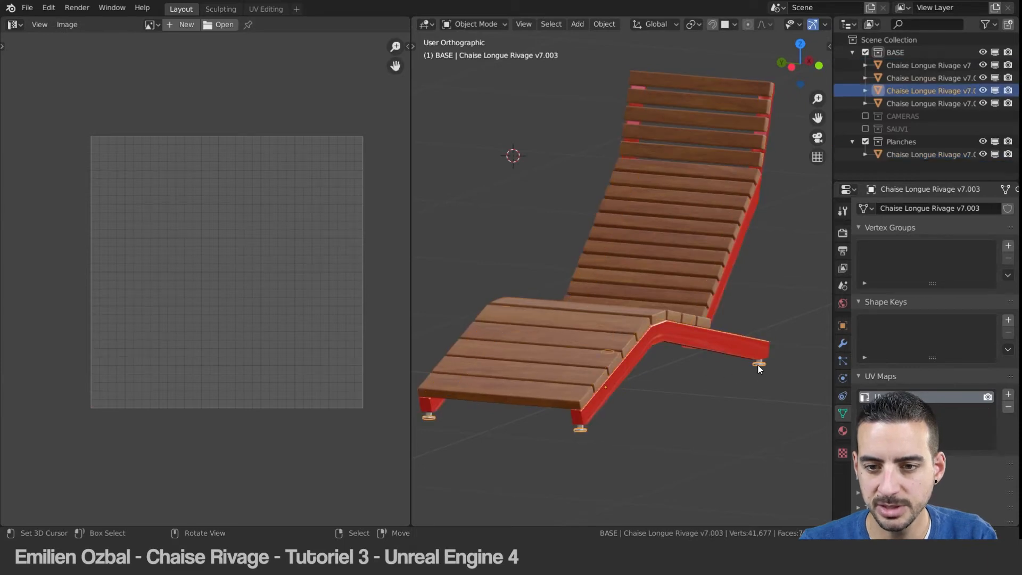
click(669, 230)
key(Tab)
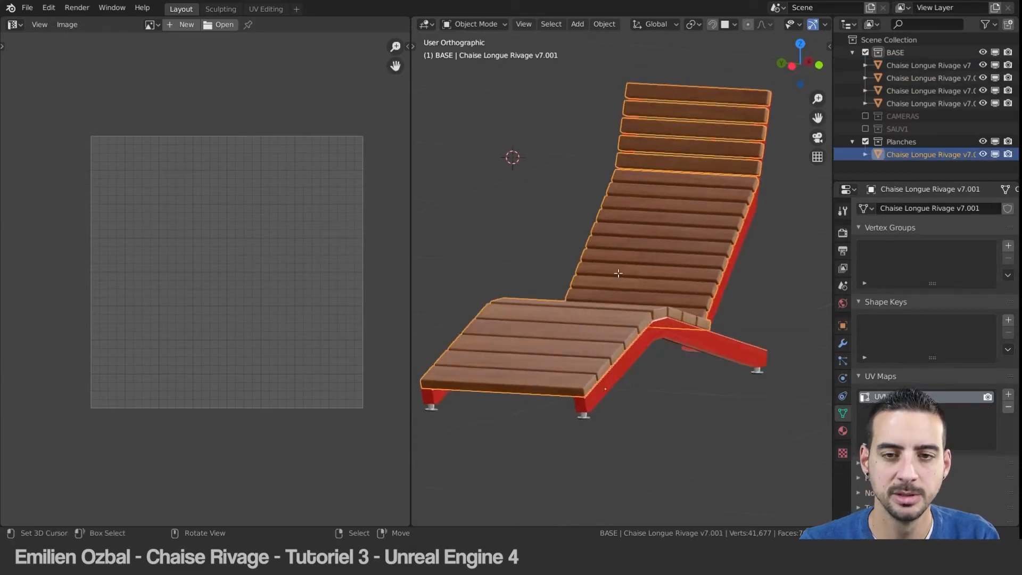
scroll(243, 216, down, 6)
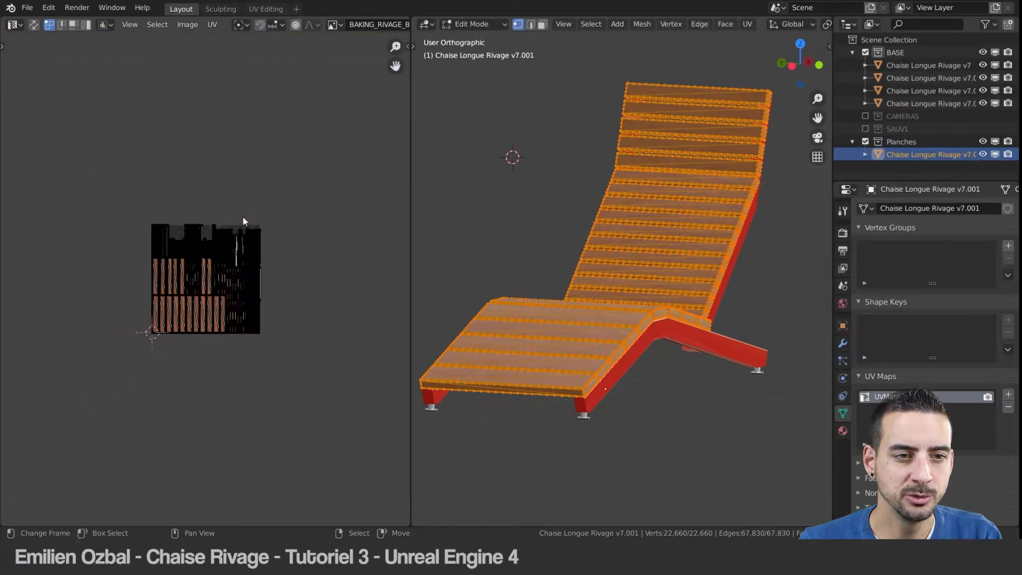
scroll(221, 243, up, 5)
key(Tab)
middle_drag(641, 245, 666, 255)
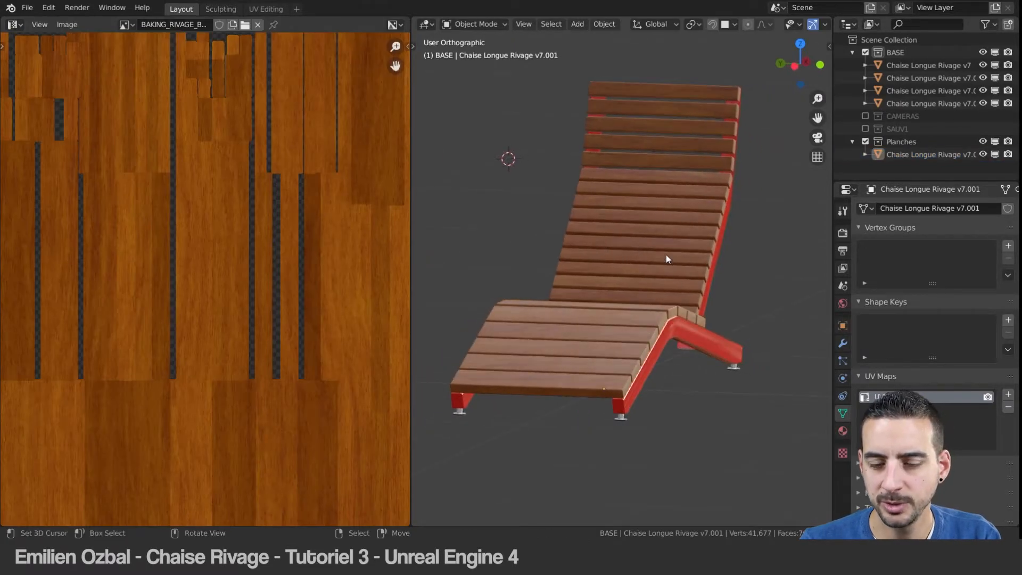
Step: Add a second UV map to the joined planks and unwrap all their geometry into it with Lightmap Pack
click(1008, 395)
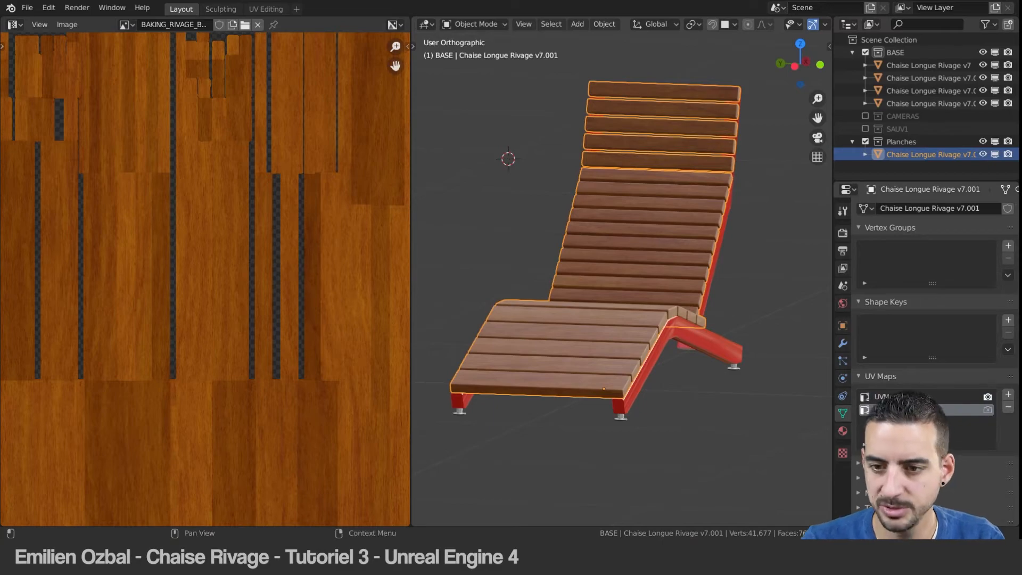
key(Tab)
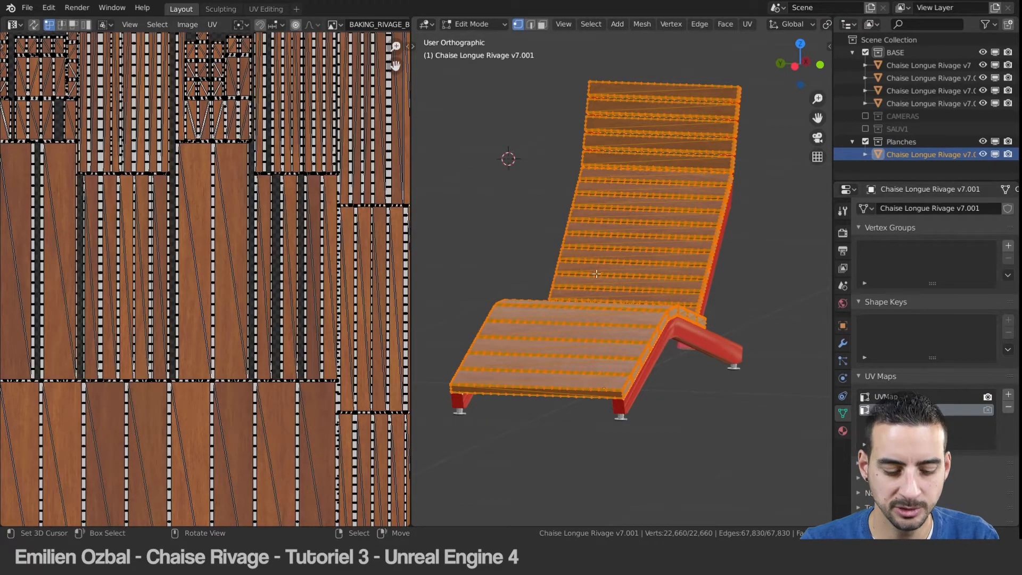
key(alt+a)
key(a)
key(u)
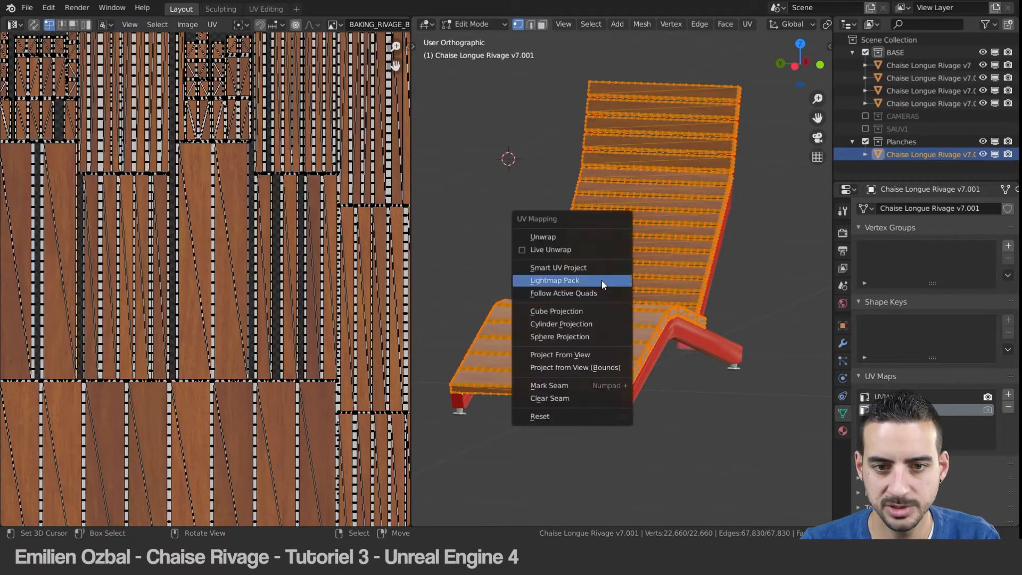
click(601, 280)
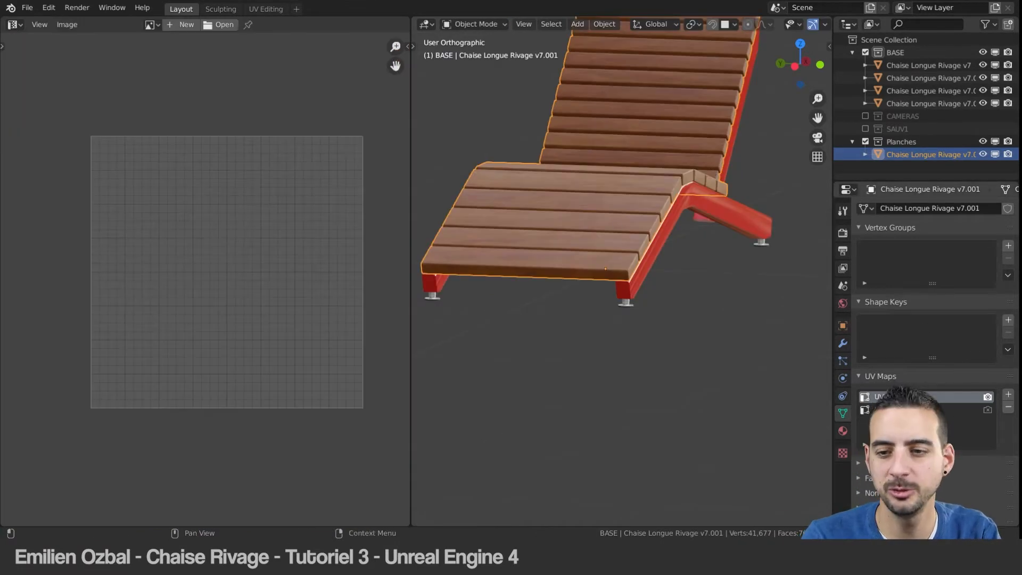
key(Tab)
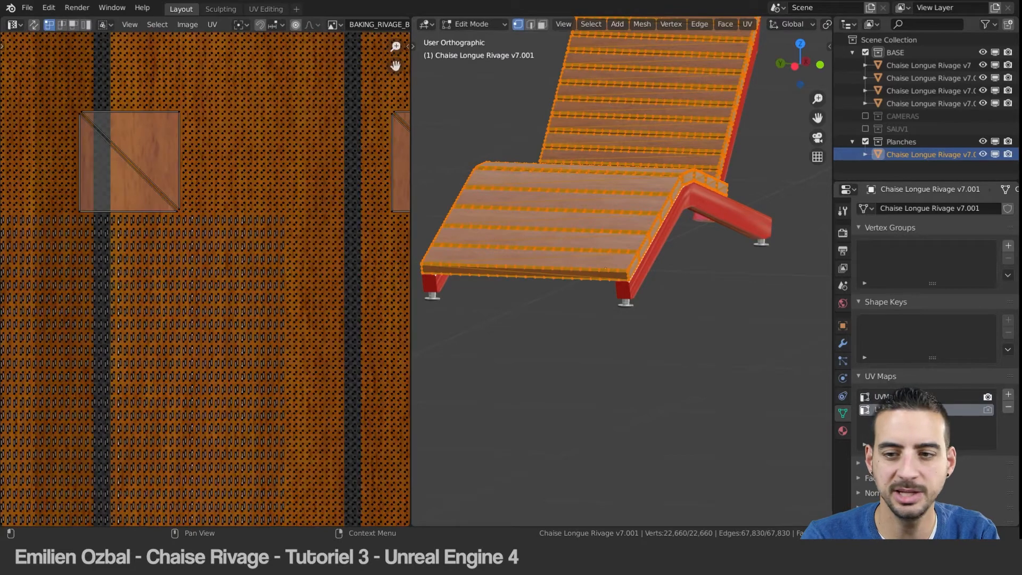
key(Tab)
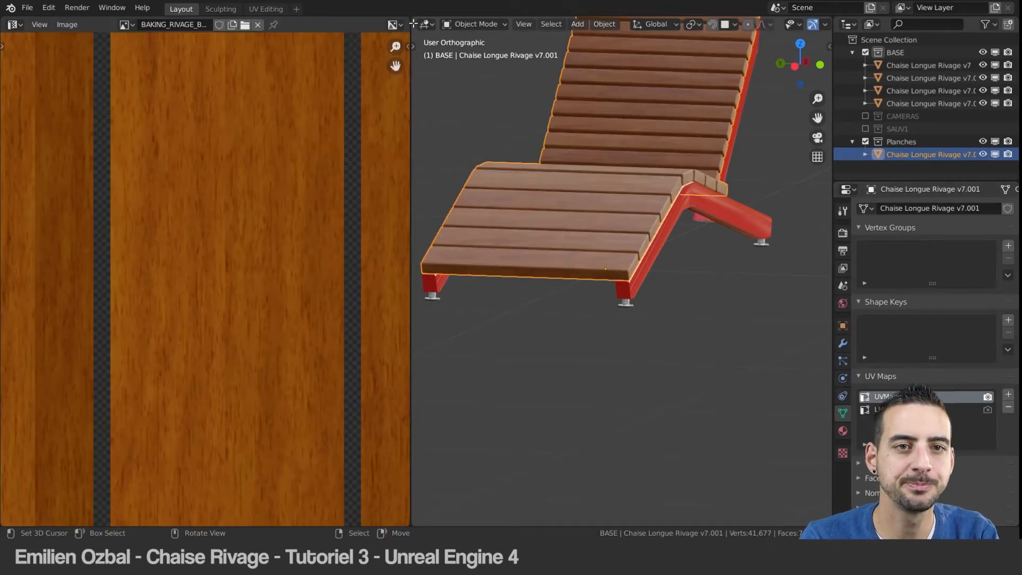
Step: Close the image editor area so the 3D view fills its space, and frame the chaise longue
drag(413, 23, 362, 28)
shift+middle_drag(384, 196, 469, 323)
scroll(509, 262, up, 2)
scroll(513, 234, down, 5)
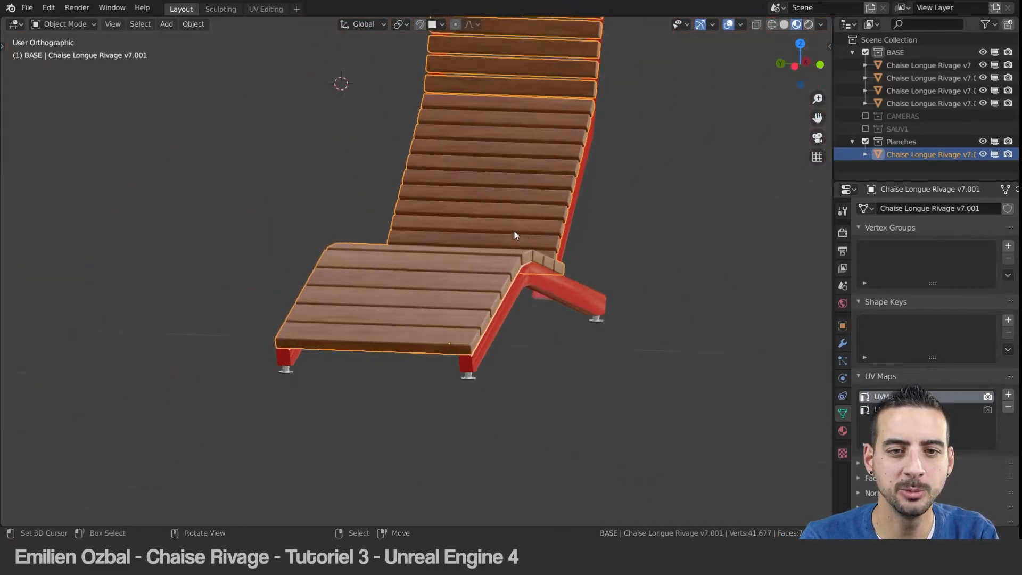
shift+middle_drag(515, 230, 515, 263)
Step: Clear the selection and select every part of the chaise longue: planks, frame and feet
key(alt+a)
scroll(513, 261, up, 1)
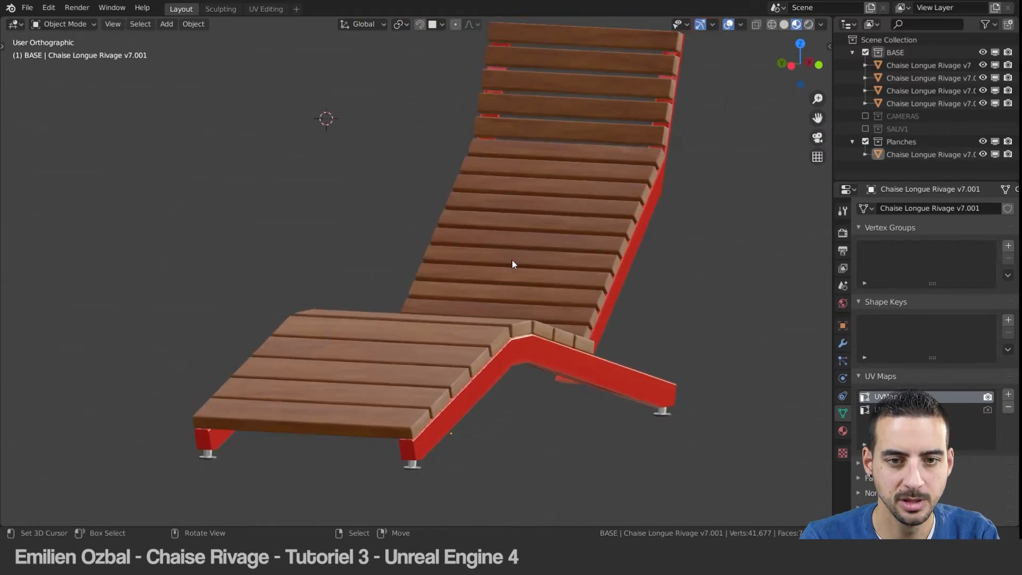
shift+click(588, 305)
shift+click(604, 317)
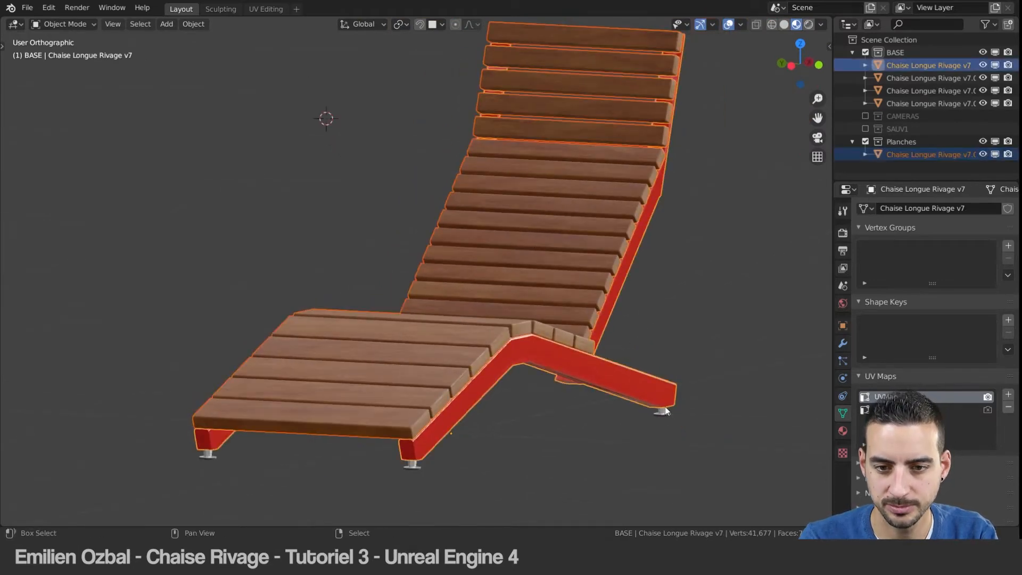
scroll(597, 346, down, 4)
drag(293, 105, 698, 406)
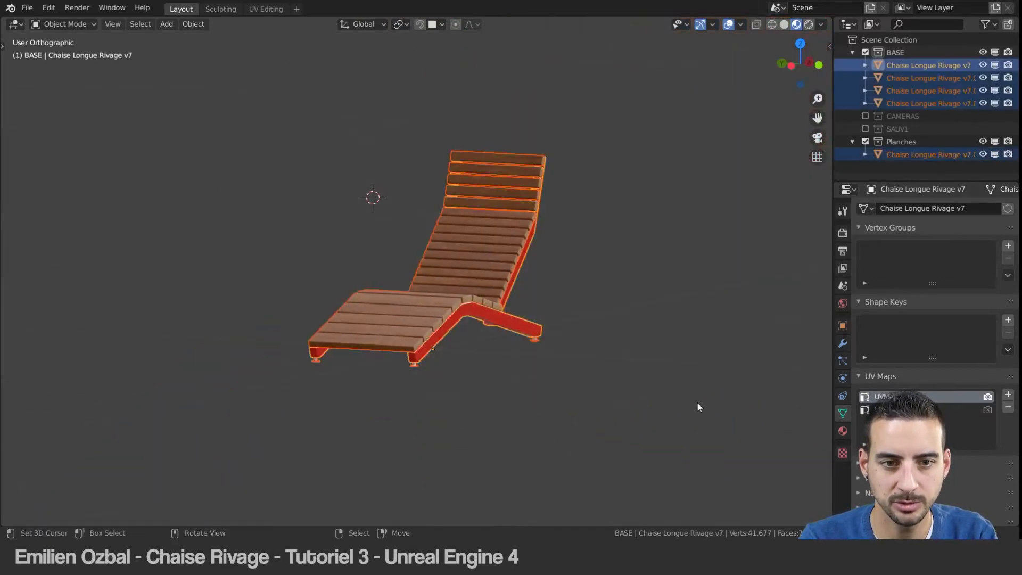
key(g)
click(612, 320)
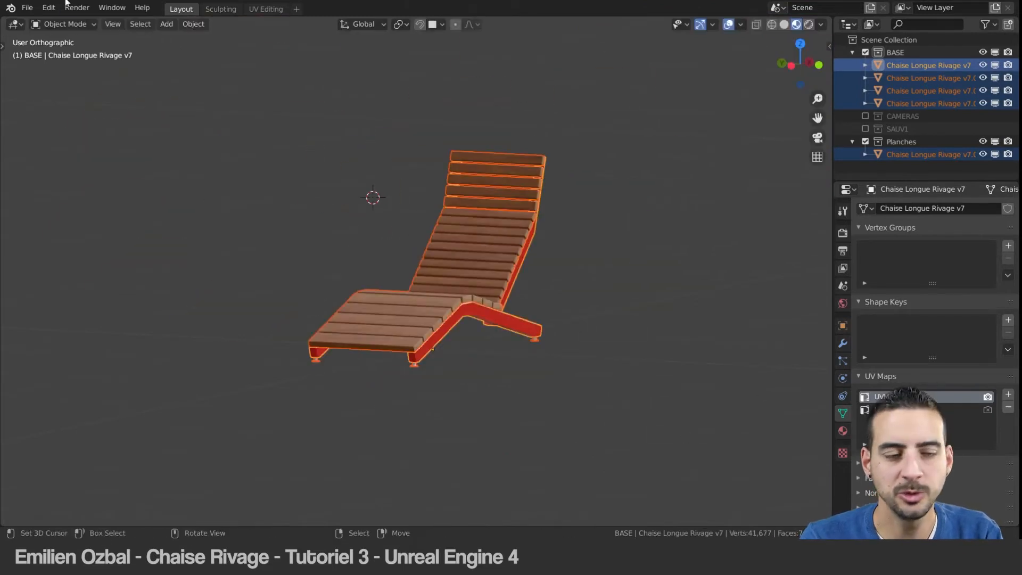
click(29, 12)
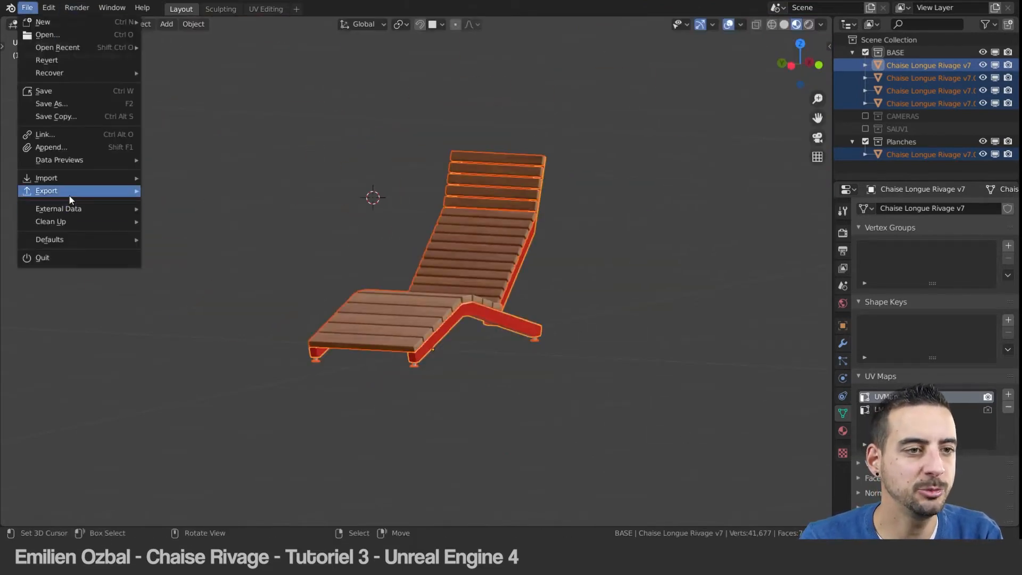
mouse_move(69, 198)
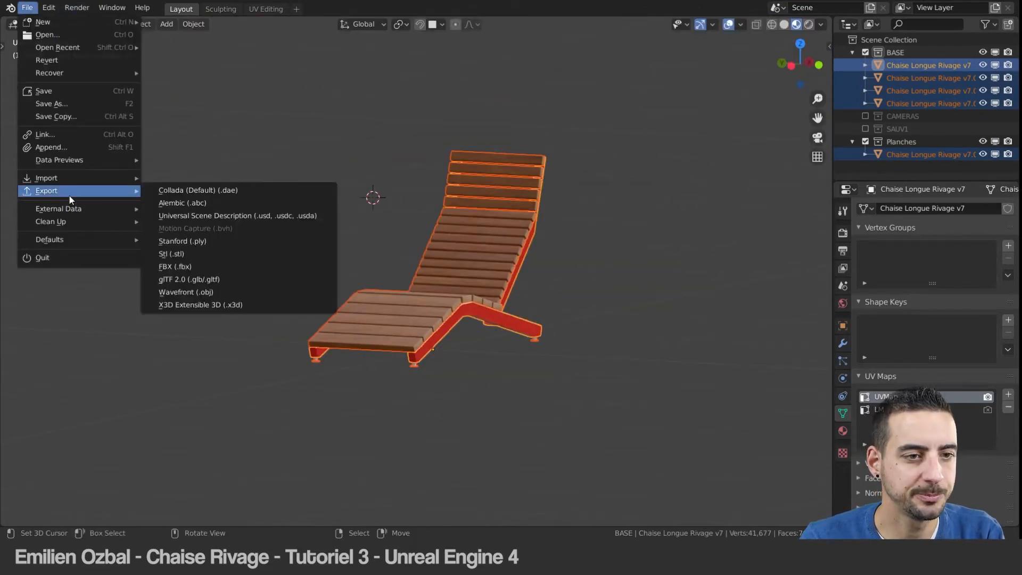
click(187, 267)
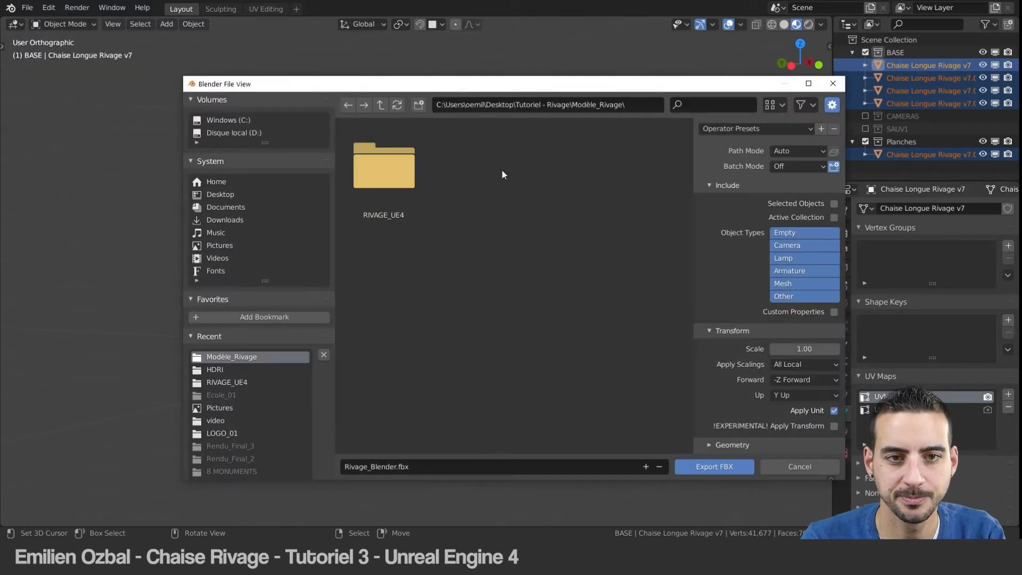
drag(502, 90, 384, 77)
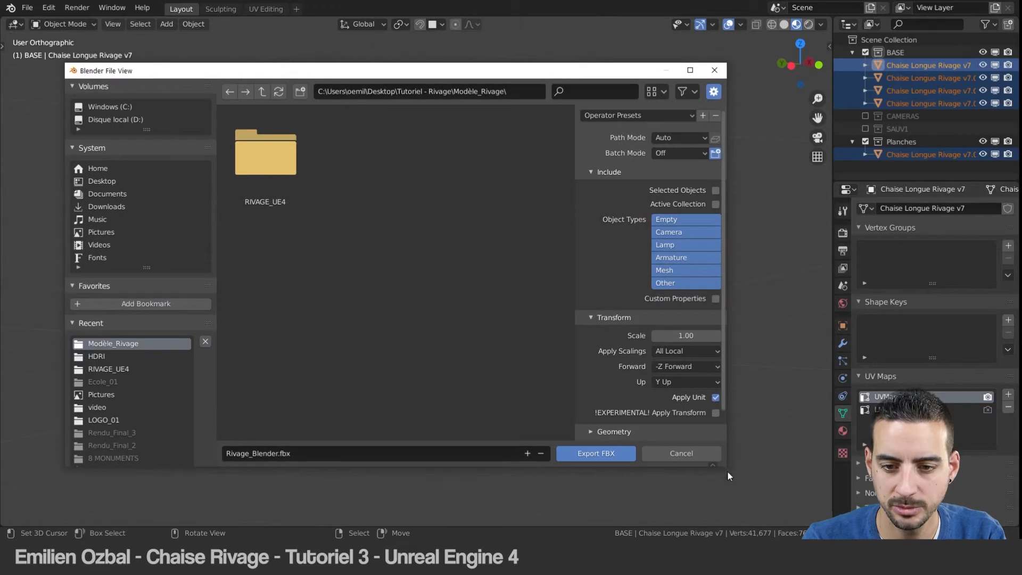
drag(728, 472, 793, 500)
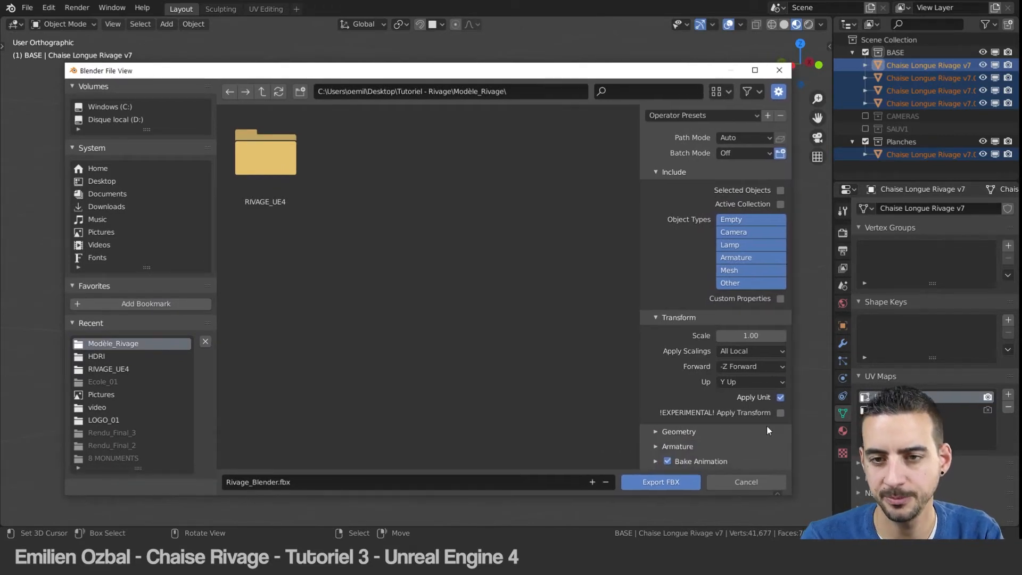
drag(689, 71, 639, 58)
click(747, 199)
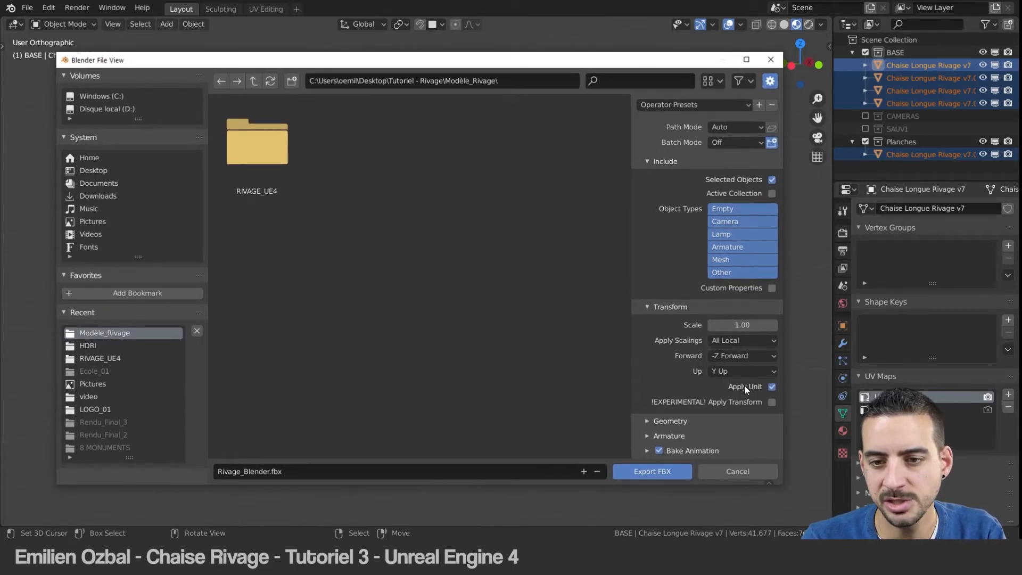
click(650, 419)
scroll(661, 418, down, 4)
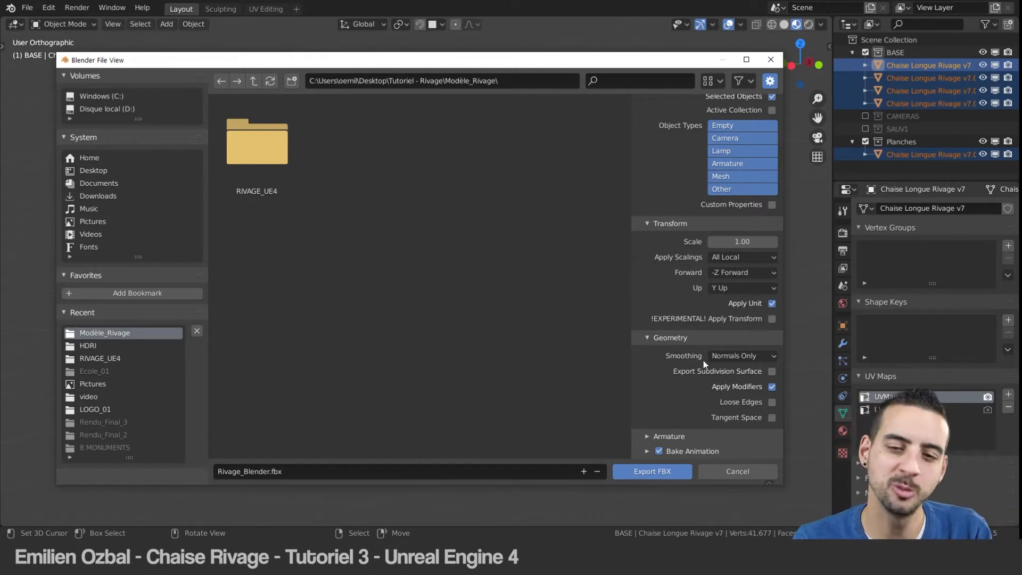
click(732, 356)
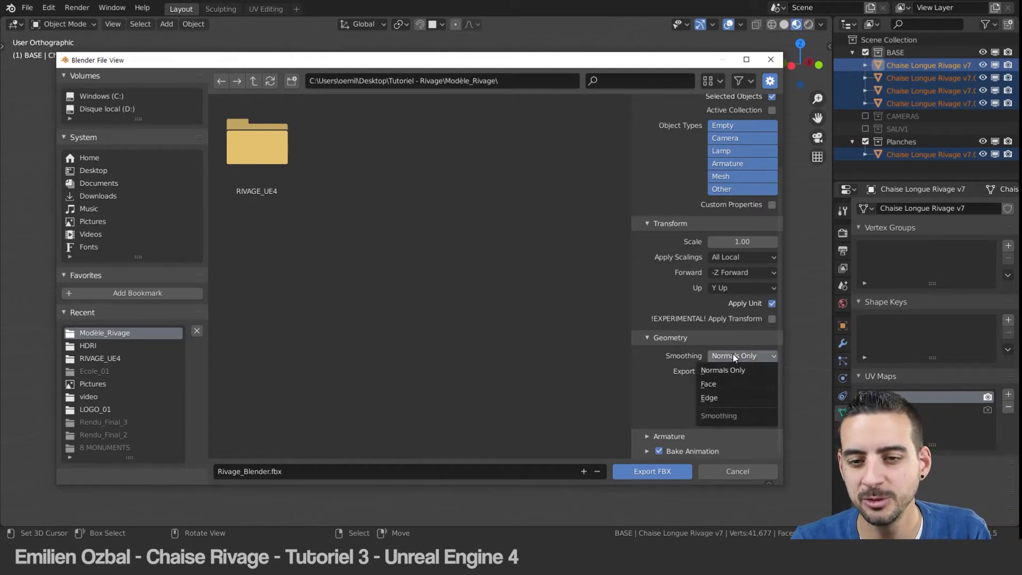
click(717, 384)
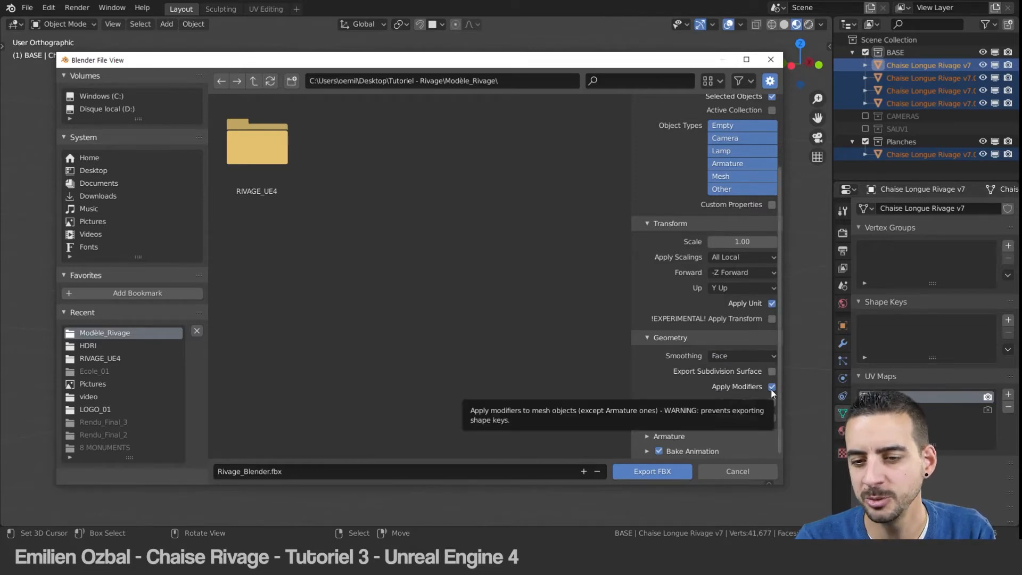
click(771, 59)
Step: Check the modifiers on the joined planks and on the red frame
click(843, 343)
click(453, 291)
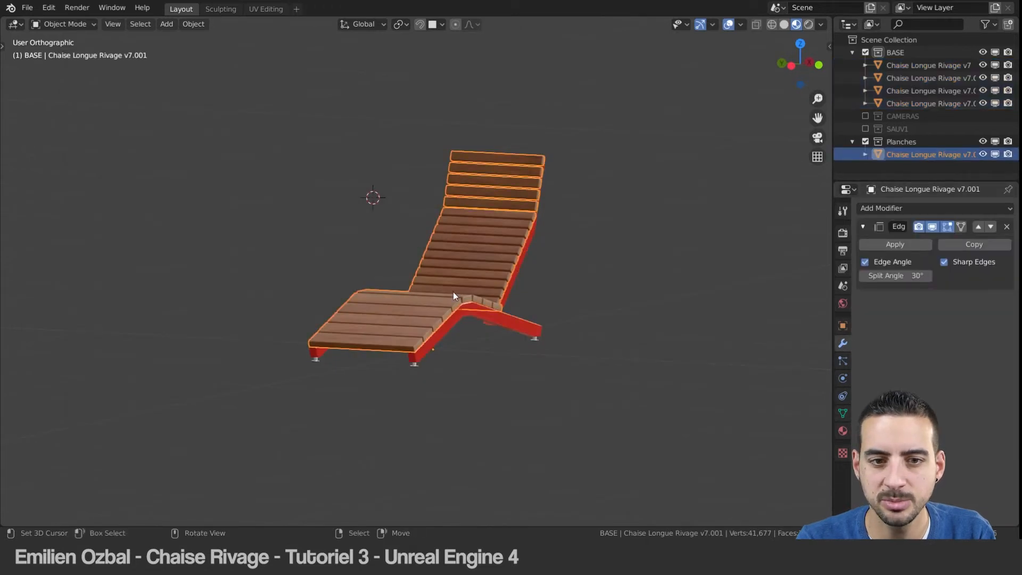
click(511, 288)
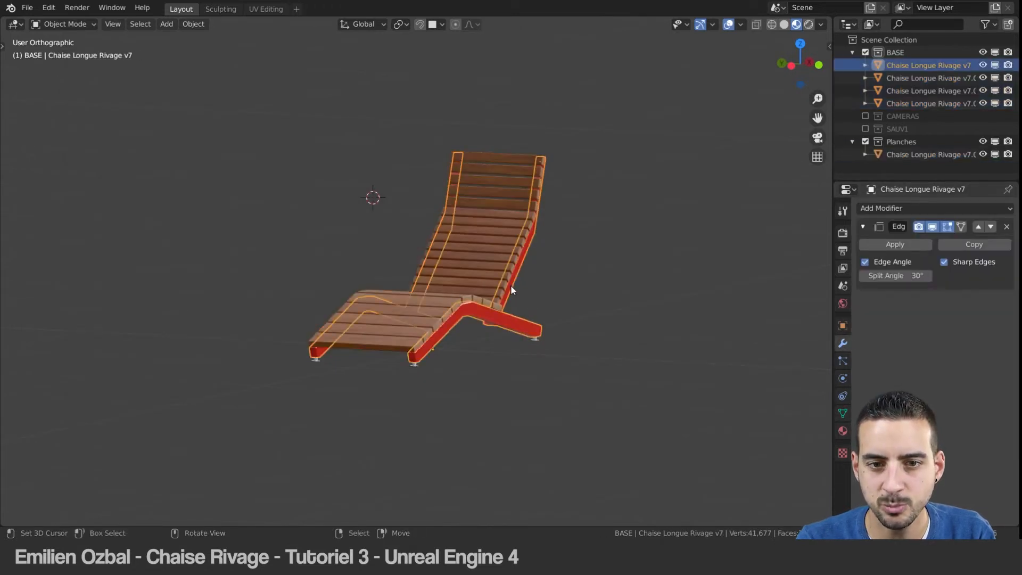
Step: Select every part of the chaise longue and start an FBX export limited to the selected objects
key(a)
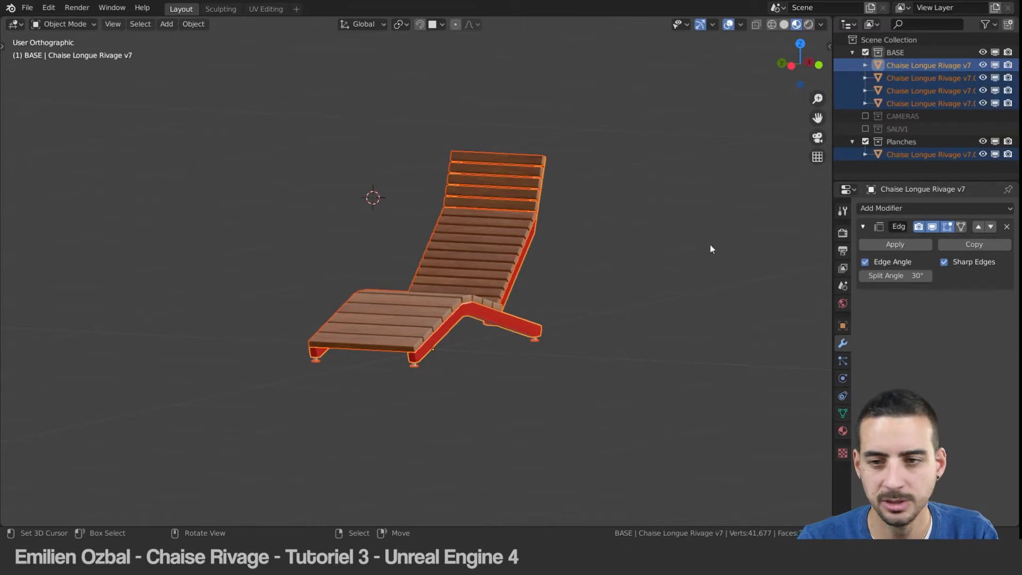
click(32, 8)
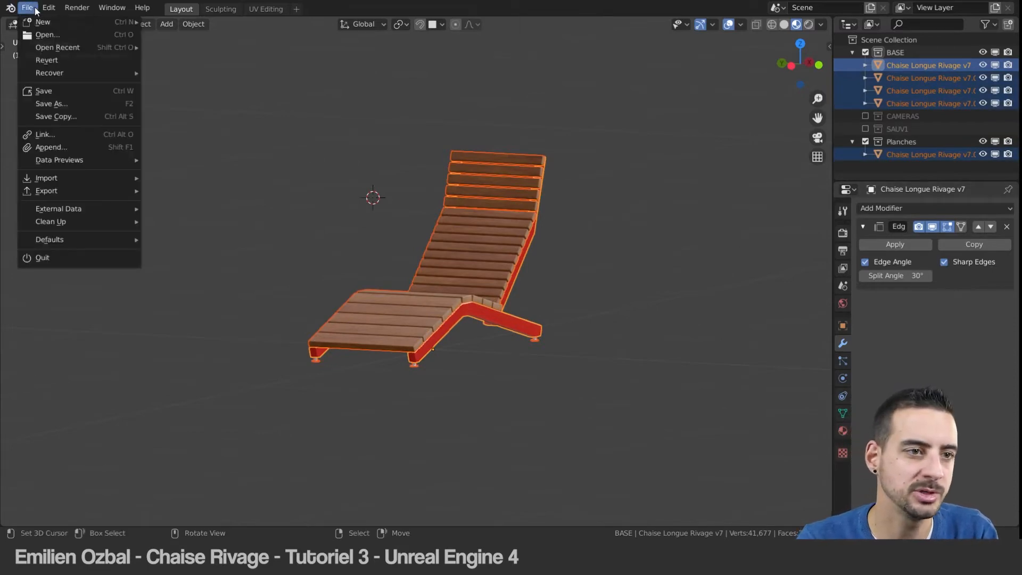
mouse_move(78, 191)
click(170, 268)
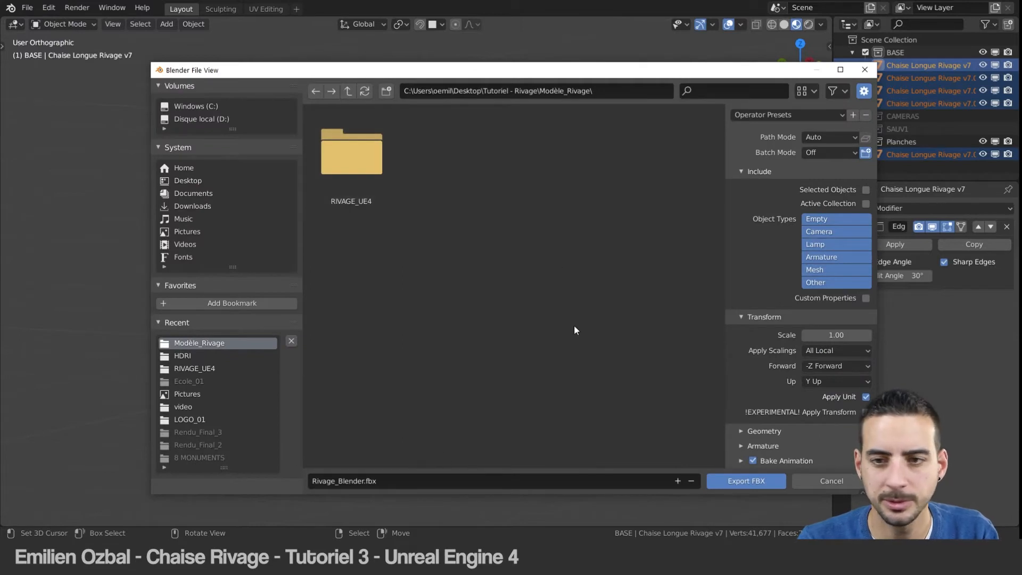
click(845, 191)
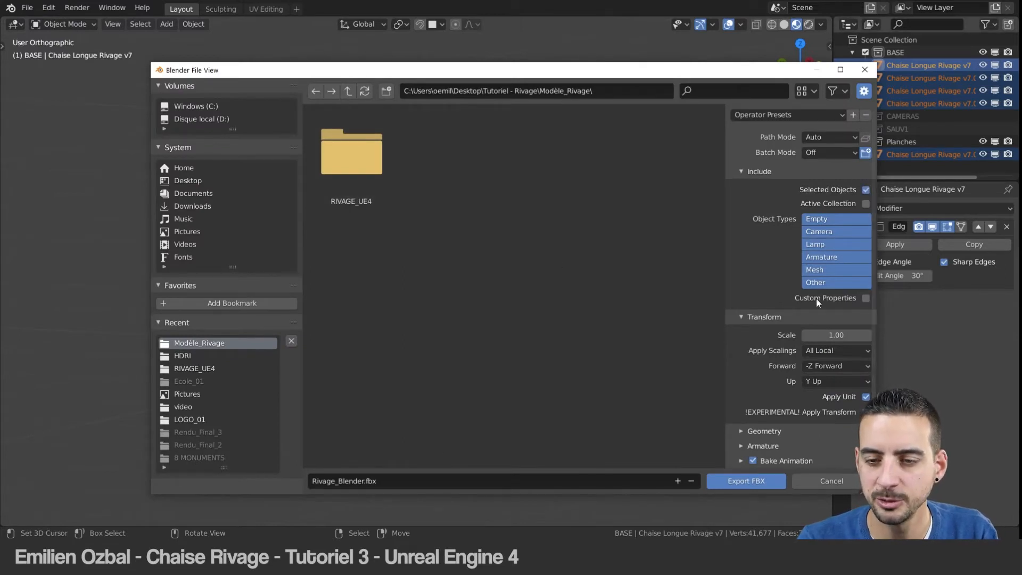
Step: In the export's geometry options, turn off Apply Modifiers and set Smoothing to Face
click(742, 431)
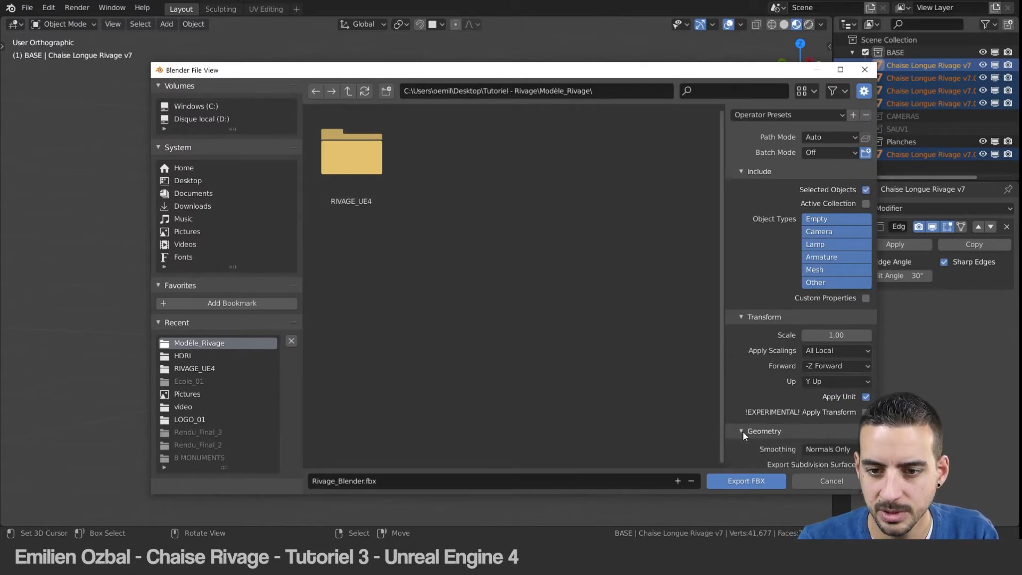
scroll(752, 415, down, 4)
click(837, 398)
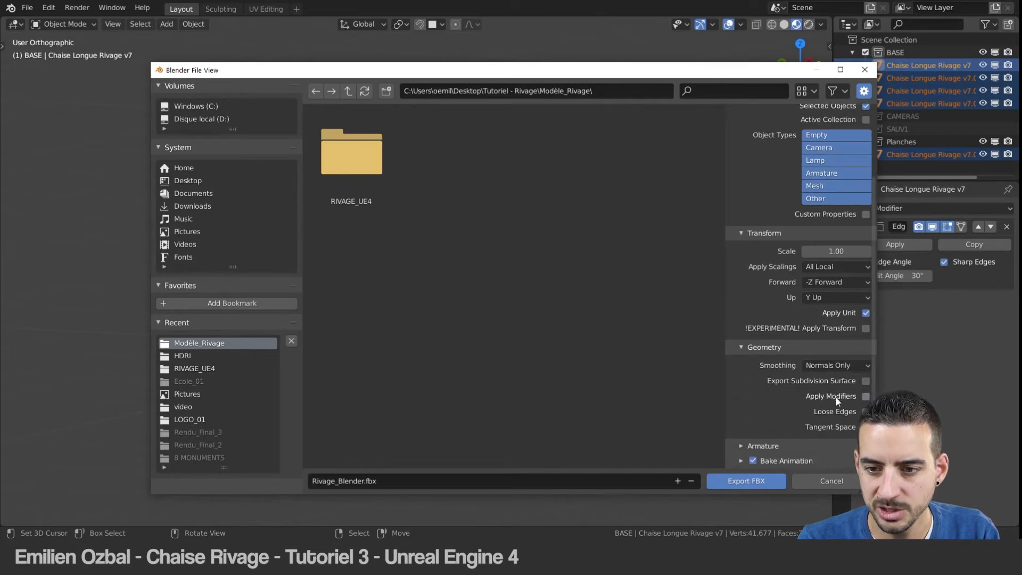
click(827, 366)
click(804, 395)
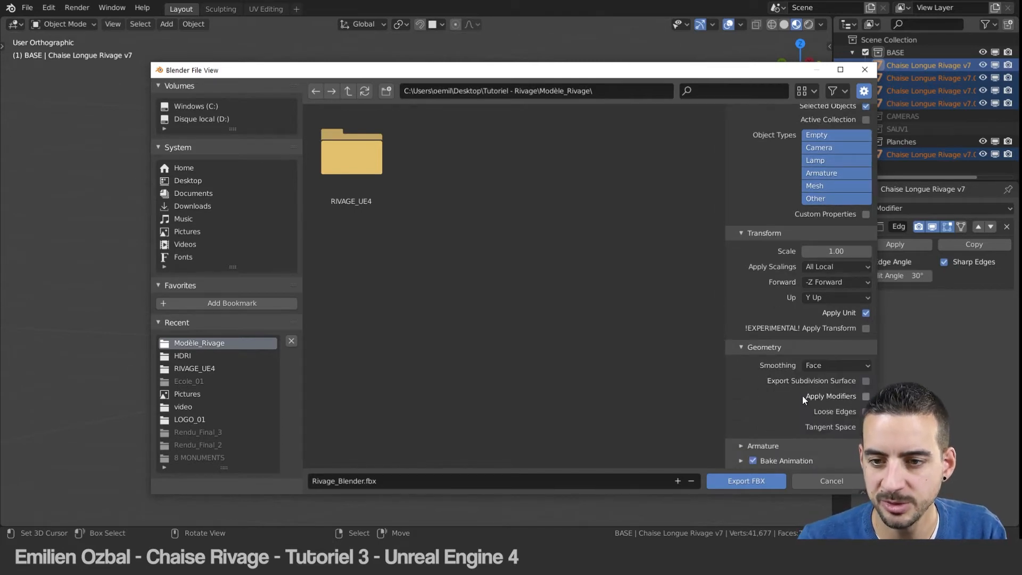
Step: Disable Add Leaf Bones and Bake Animation for the export, and review the remaining FBX settings
scroll(826, 245, up, 4)
scroll(831, 223, down, 3)
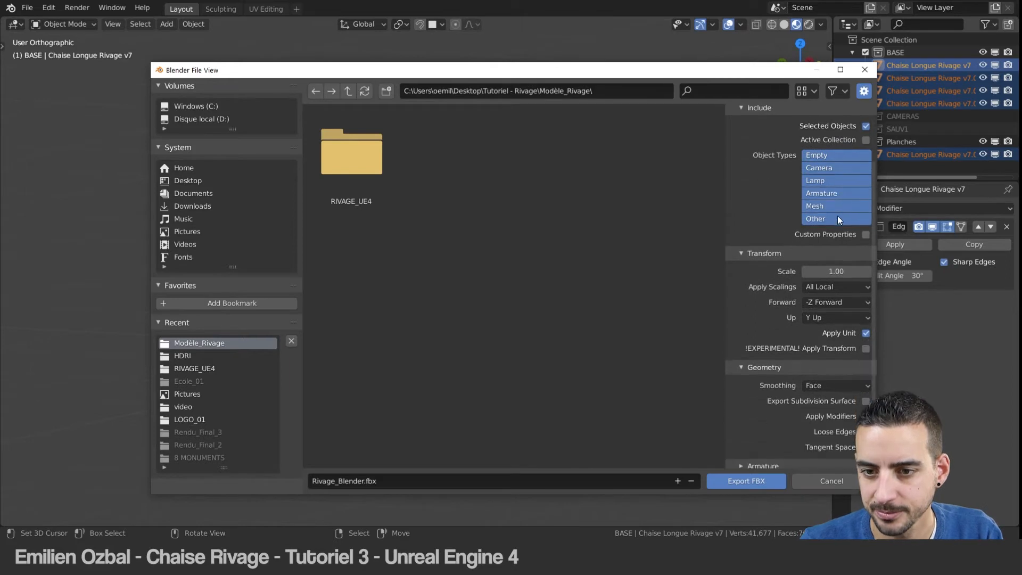
scroll(837, 218, down, 1)
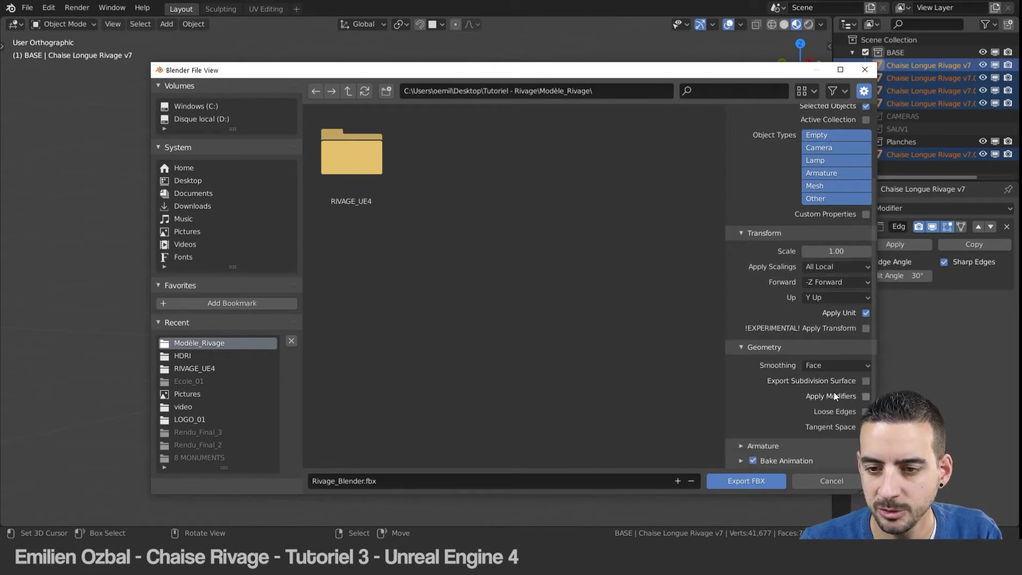
click(755, 445)
scroll(767, 426, down, 3)
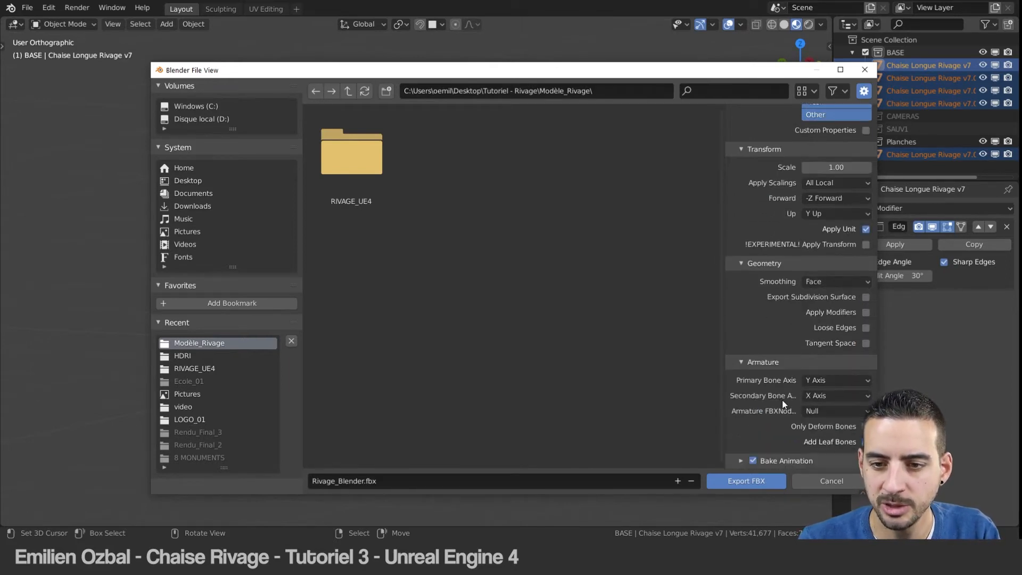
click(832, 440)
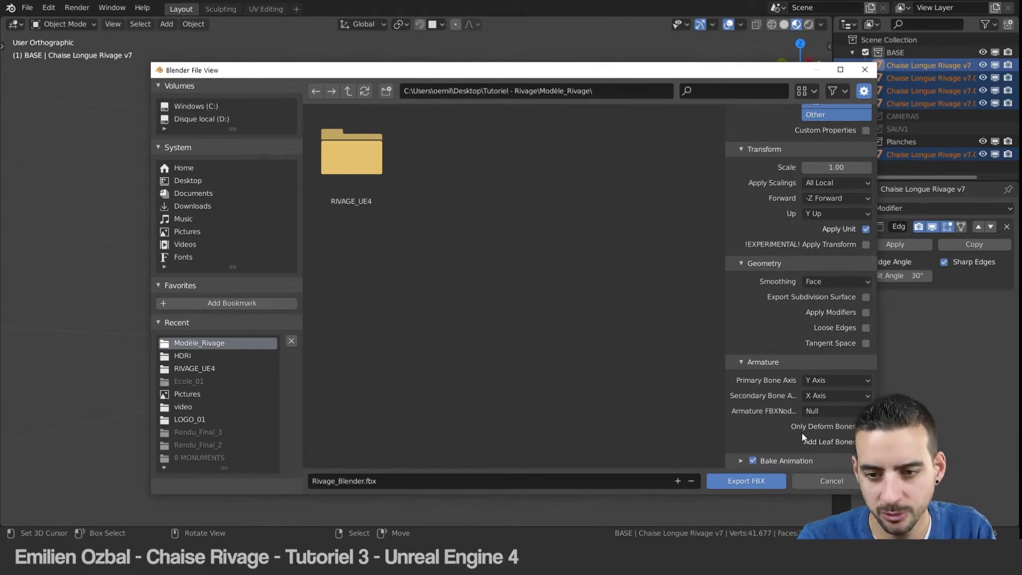
click(750, 461)
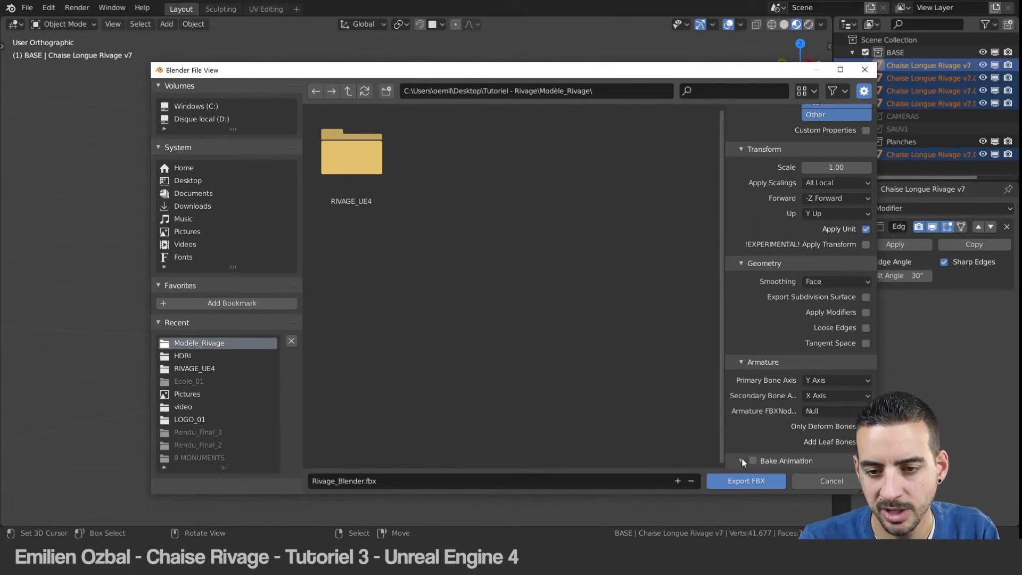
scroll(743, 458, down, 5)
click(749, 360)
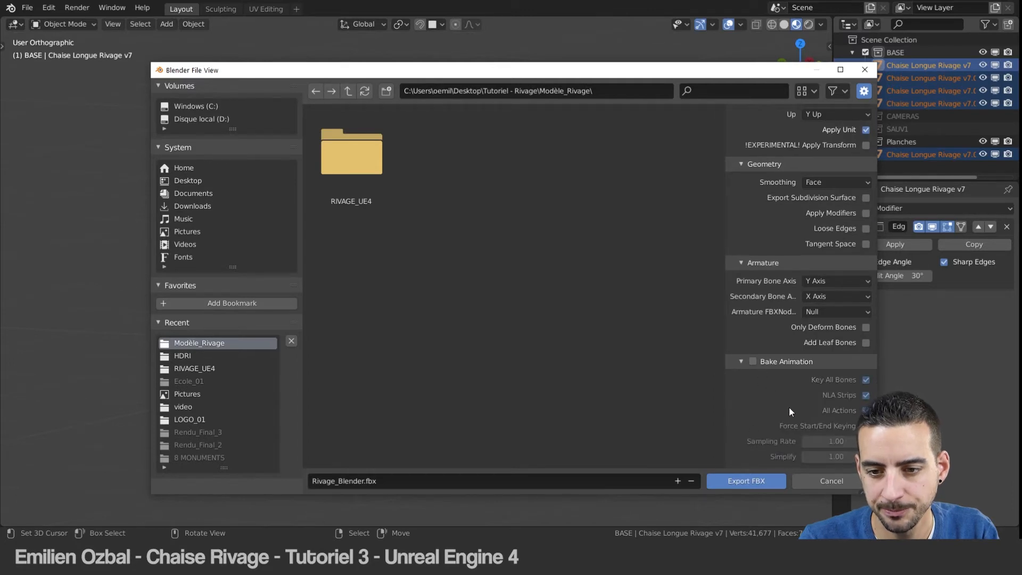
scroll(783, 407, up, 12)
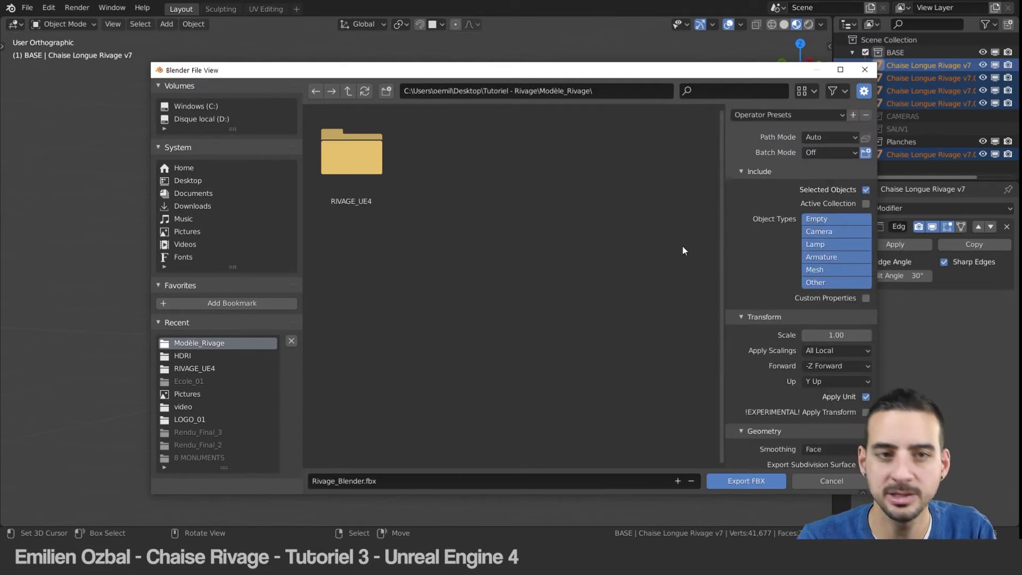
Step: Name the export file Rivage_Blender_01.fbx and export it to the Modèle_Rivage folder
click(337, 481)
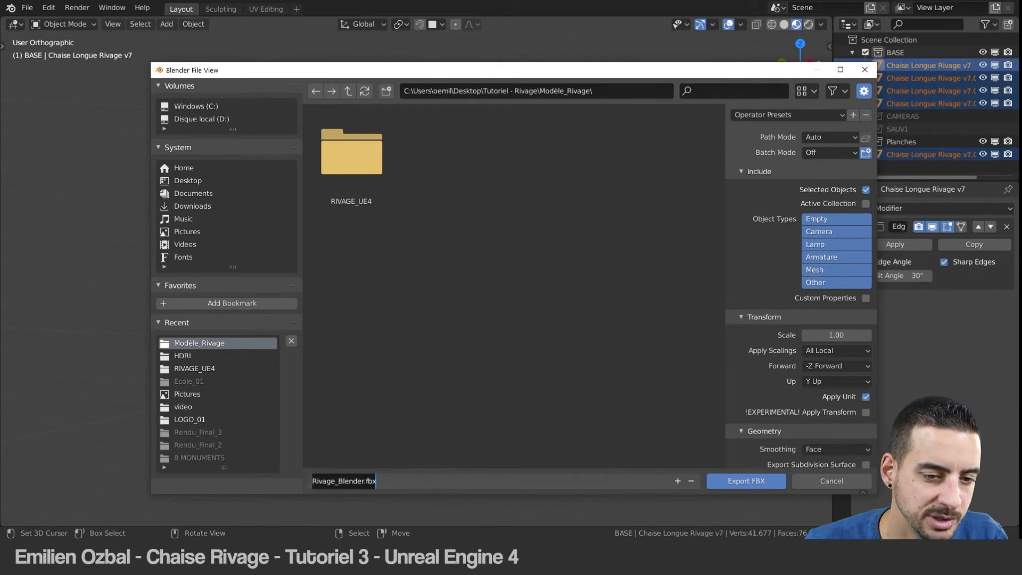
click(364, 481)
text(_)
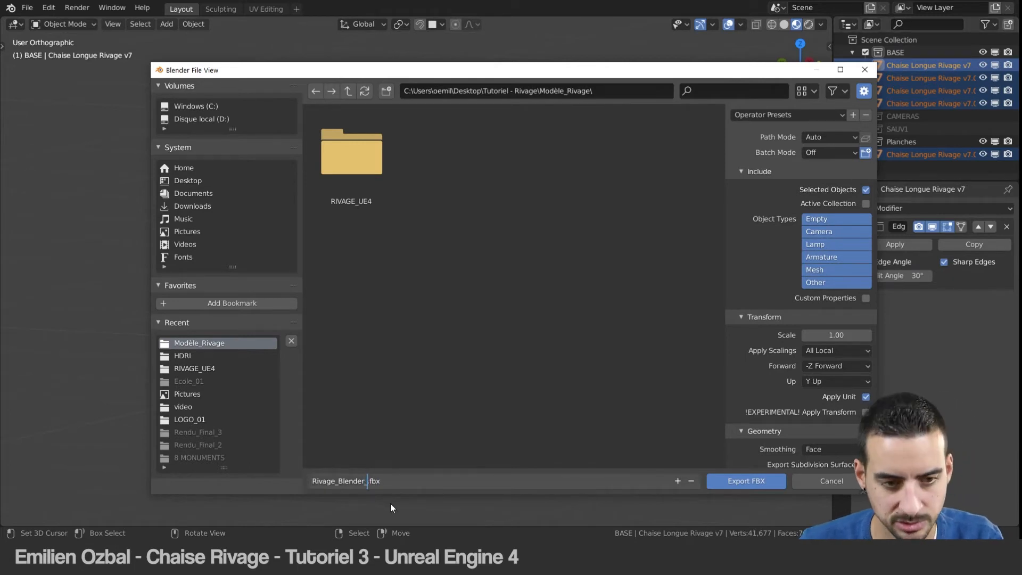
text(01)
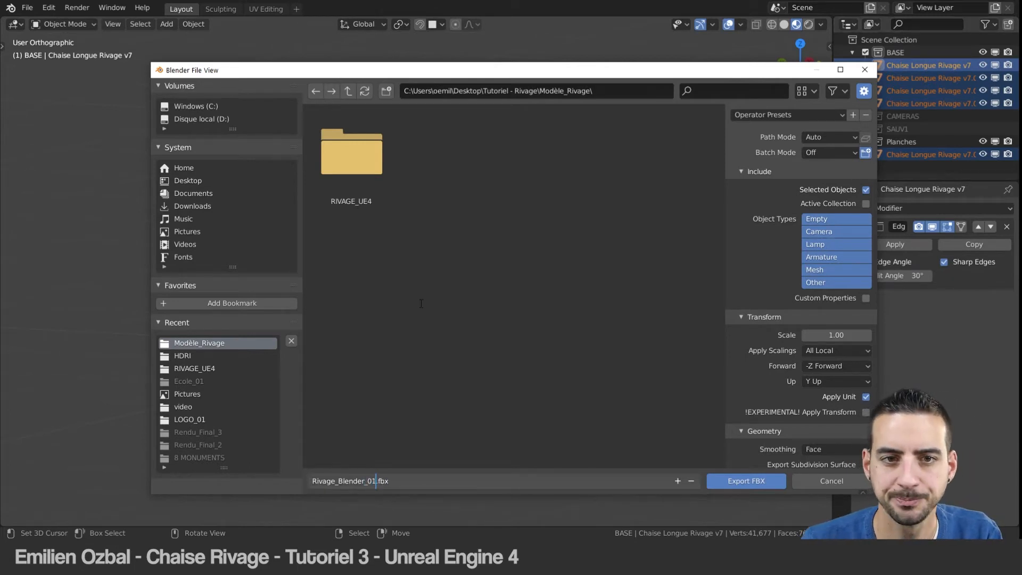
click(716, 480)
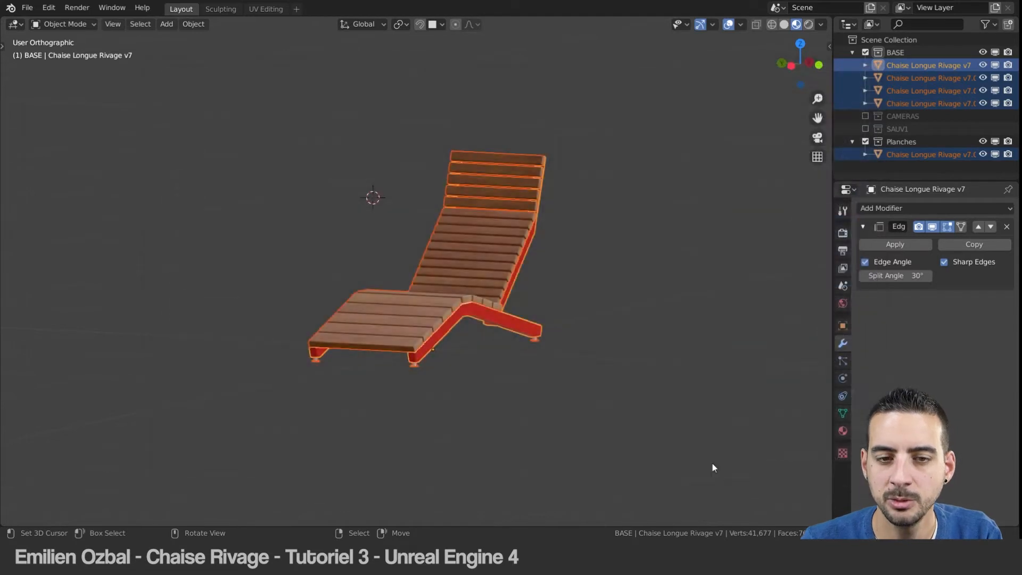
scroll(506, 256, up, 3)
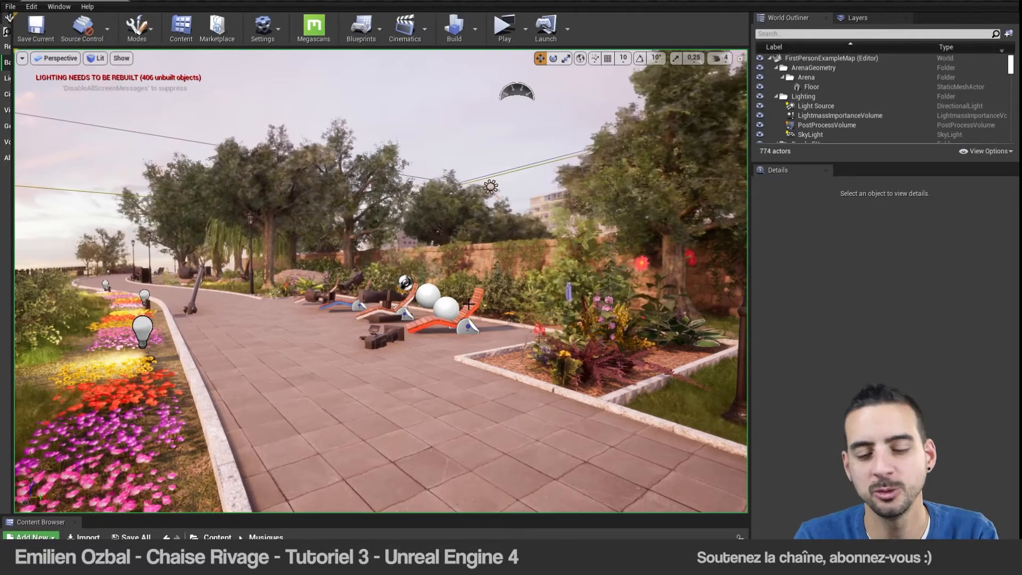
Step: Switch to Unreal Engine and tour the park scene and its existing chaises longues, using the full-screen viewport
right_drag(469, 304, 668, 278)
key(w)
key(a)
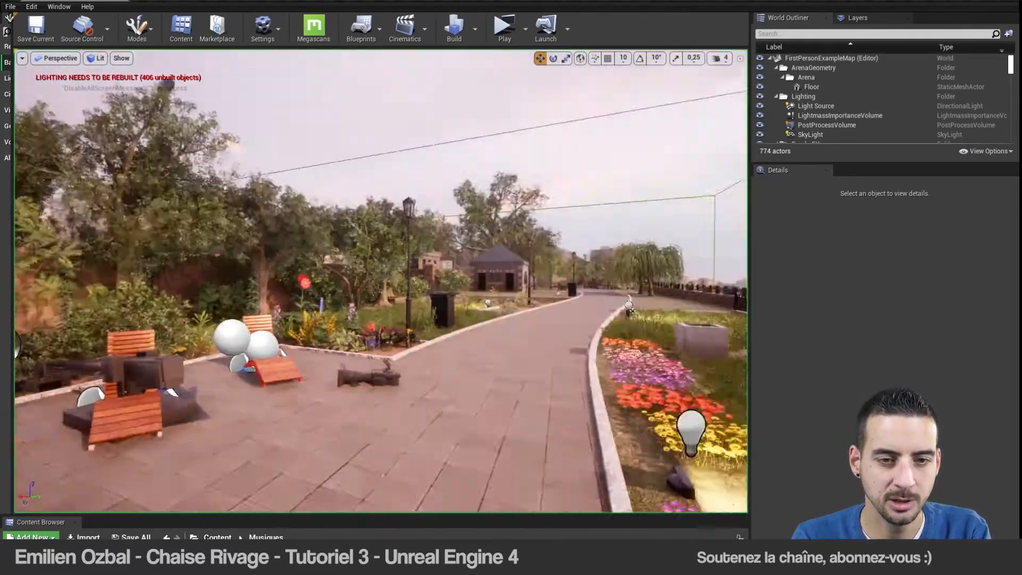
right_drag(630, 308, 365, 305)
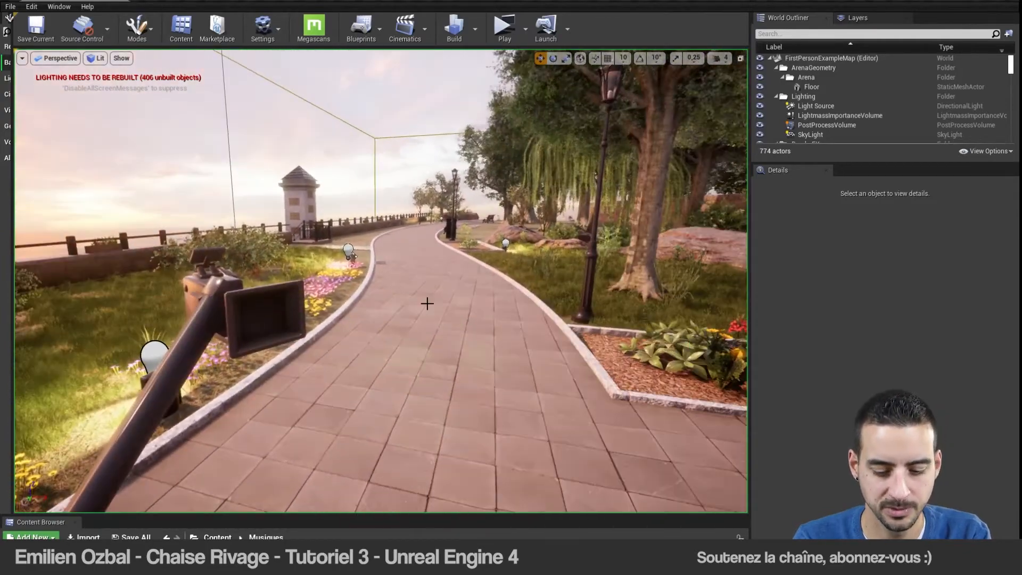
key(F11)
right_drag(427, 303, 552, 290)
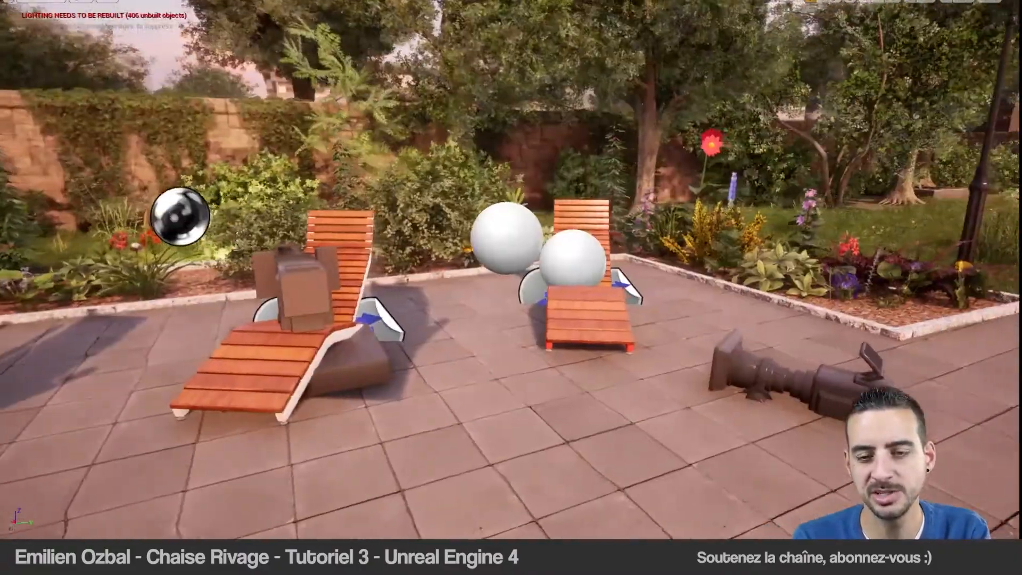
key(d)
right_drag(512, 288, 261, 367)
key(w)
key(w)
key(s)
key(w)
key(F11)
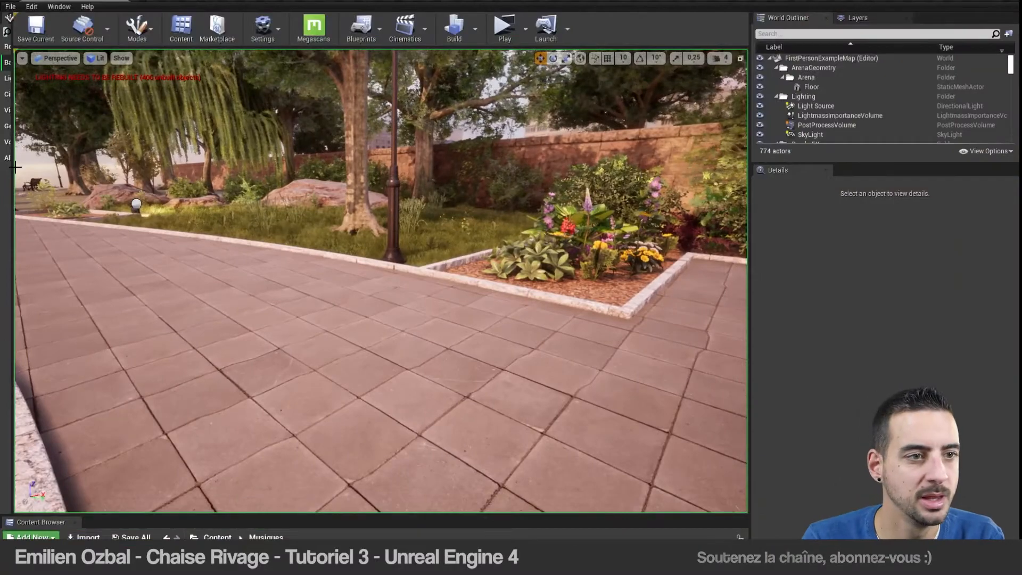
Step: Enlarge the Place Actors and Content Browser panels, then create and open a CHAISE_RIVAGE_01 folder under Content
drag(15, 167, 225, 174)
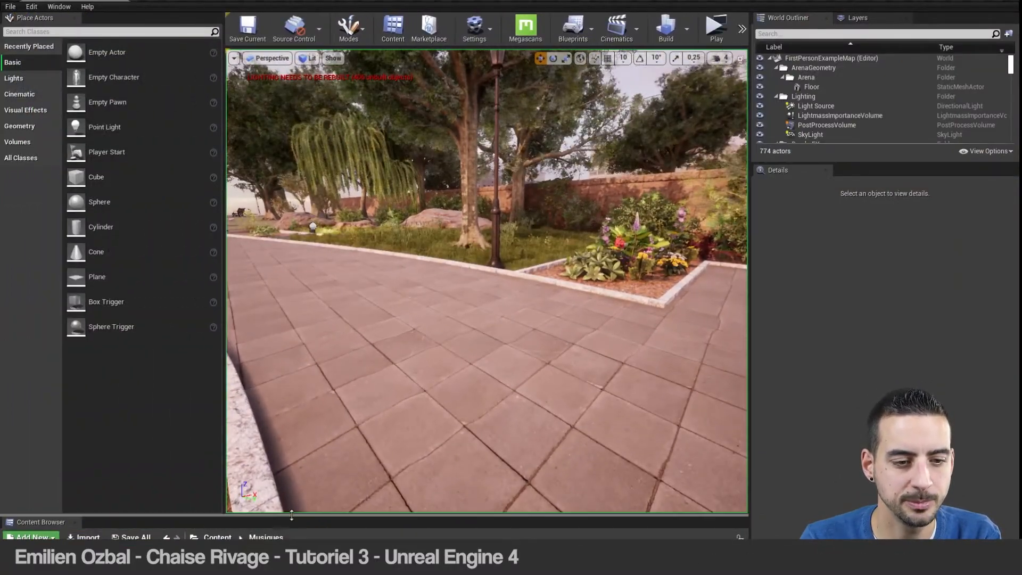
drag(289, 516, 290, 341)
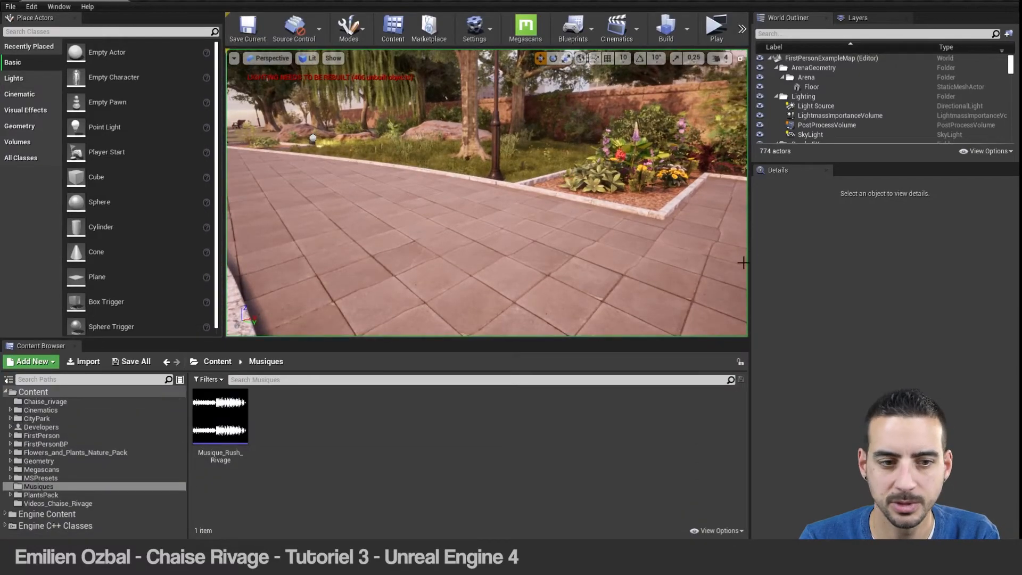
click(35, 402)
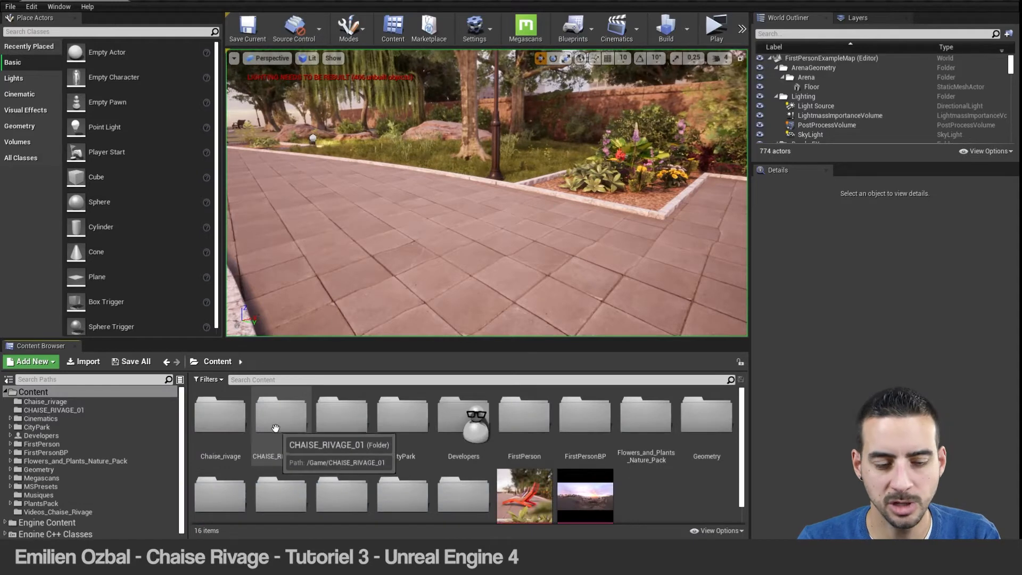
double_click(276, 428)
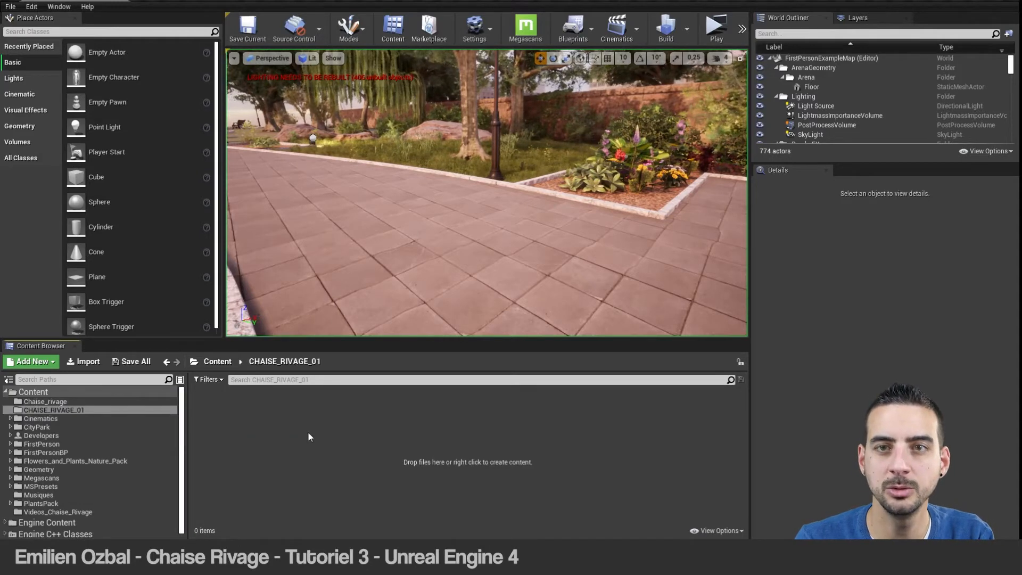
drag(372, 339, 372, 322)
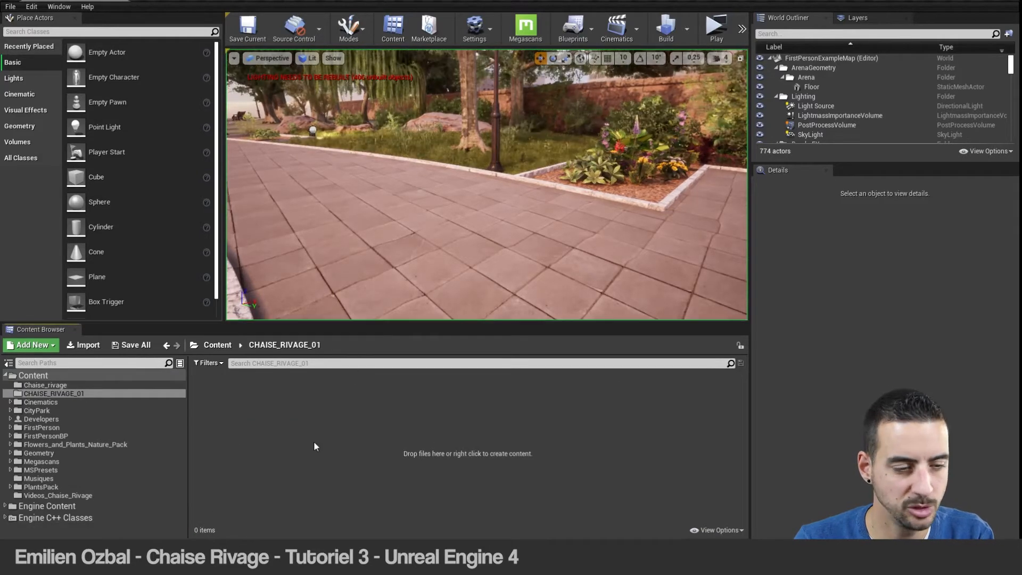
Step: Start importing the Rivage_Blender_01 model into the CHAISE_RIVAGE_01 folder and reposition the FBX import options window
click(82, 345)
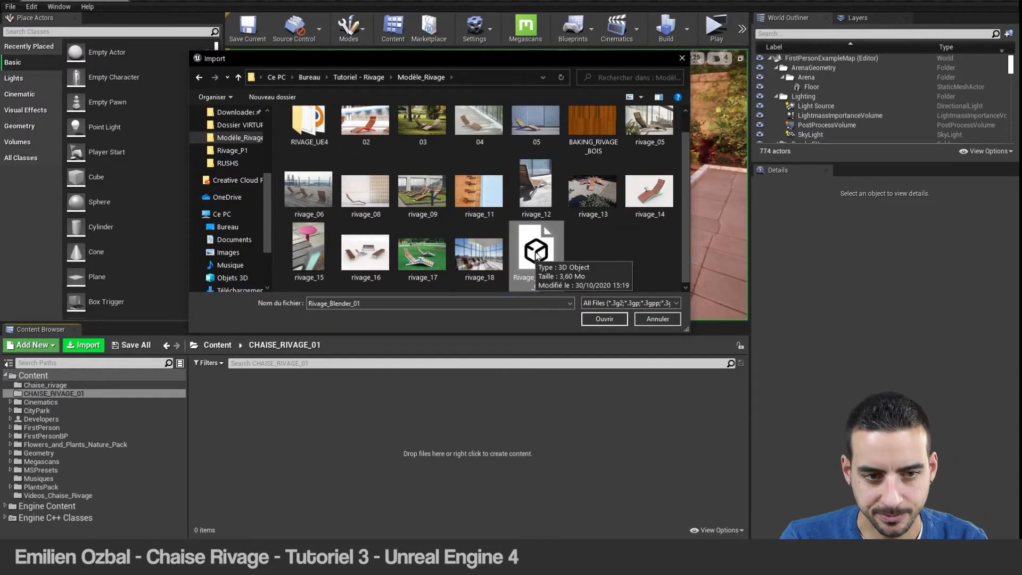
click(605, 318)
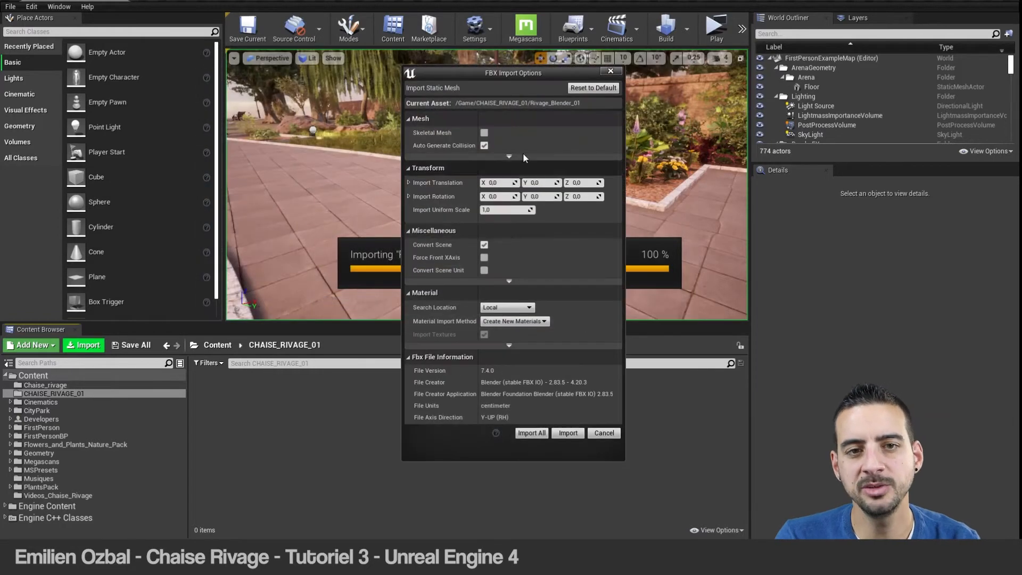
drag(534, 72, 466, 88)
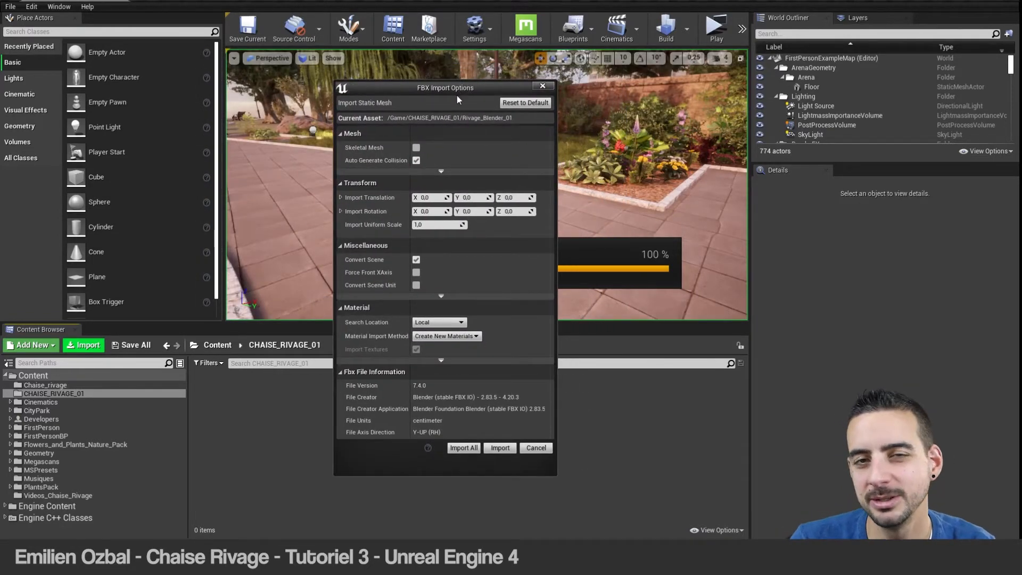
drag(458, 87, 446, 89)
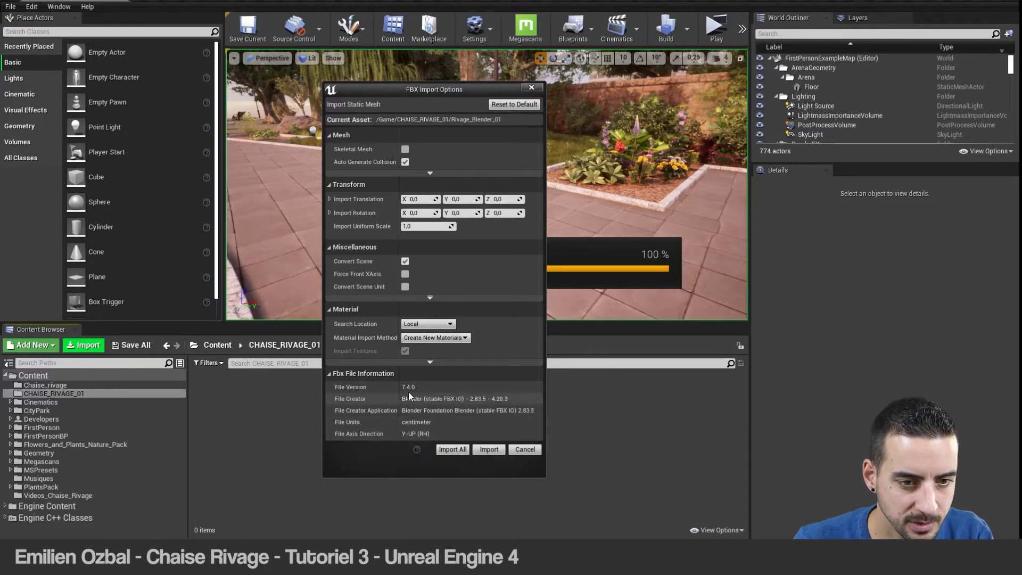
Step: Expand the advanced mesh and material import options, keep Generate Lightmap UVs disabled, and import all of Rivage_Blender_01
click(329, 373)
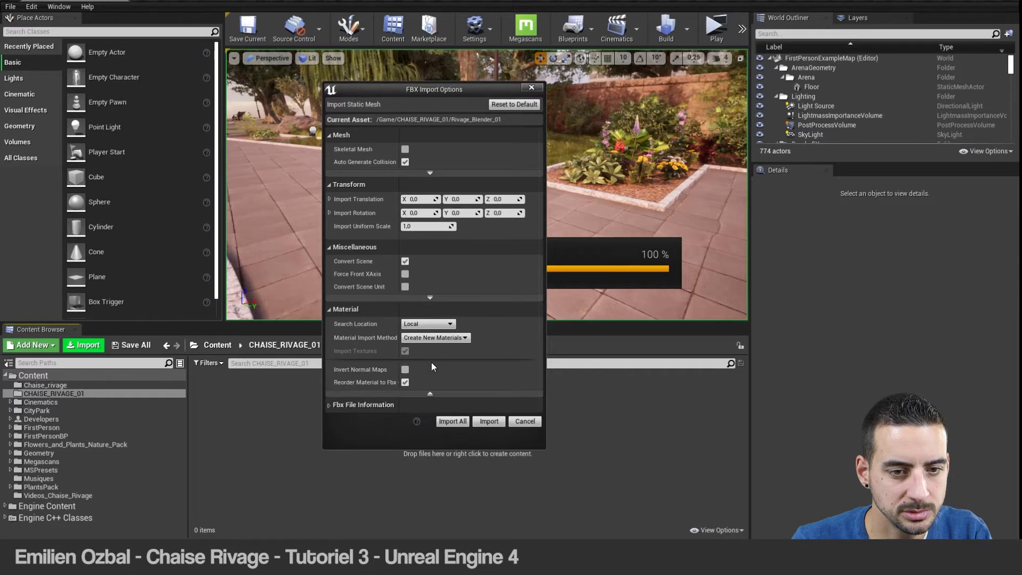
click(429, 362)
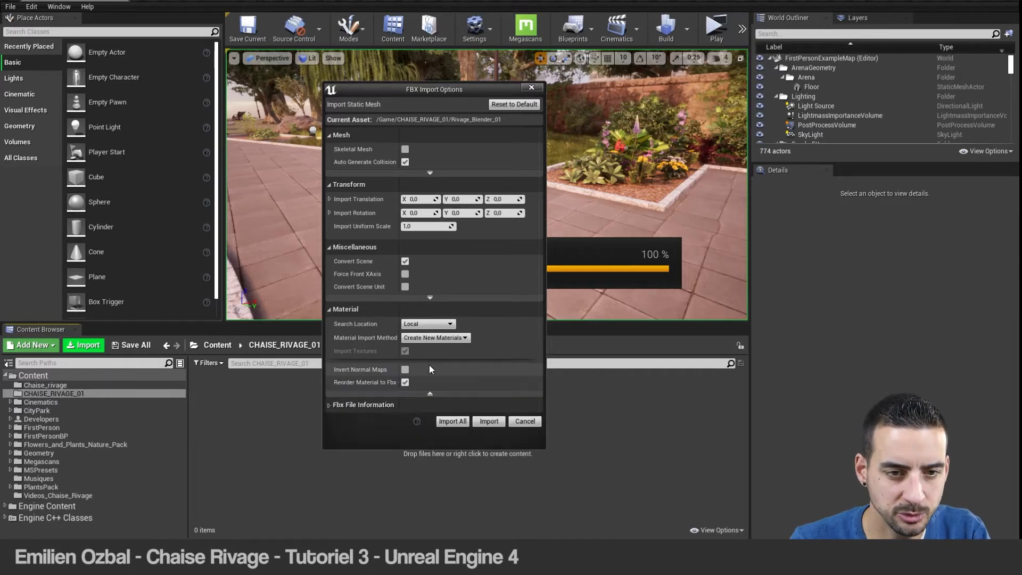
click(430, 173)
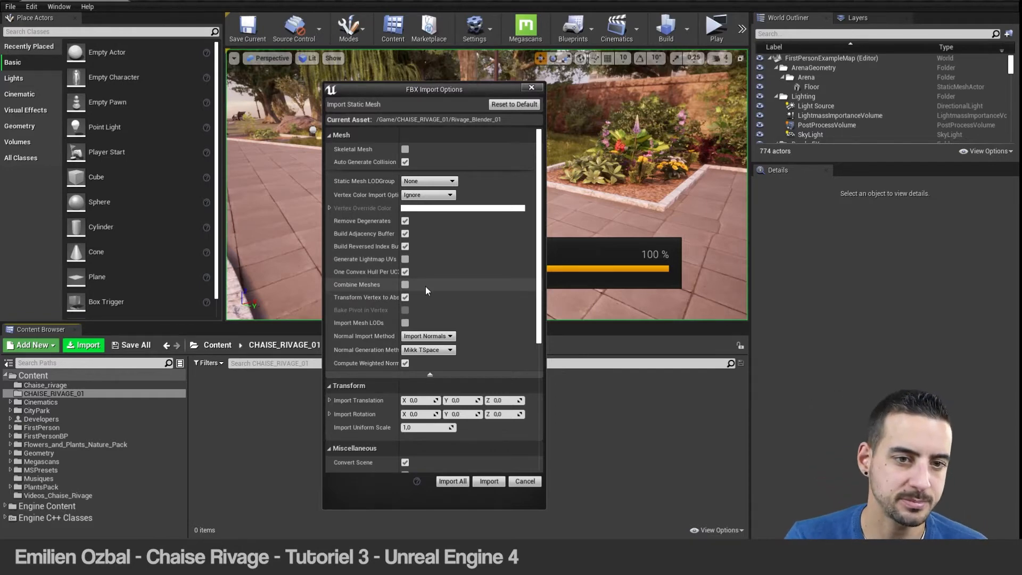
click(407, 258)
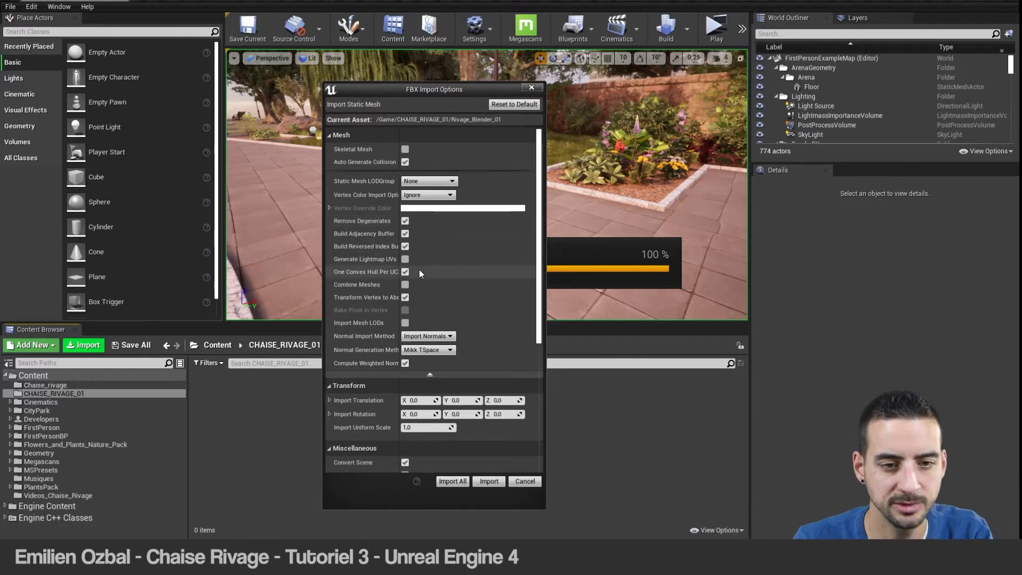
scroll(419, 269, down, 3)
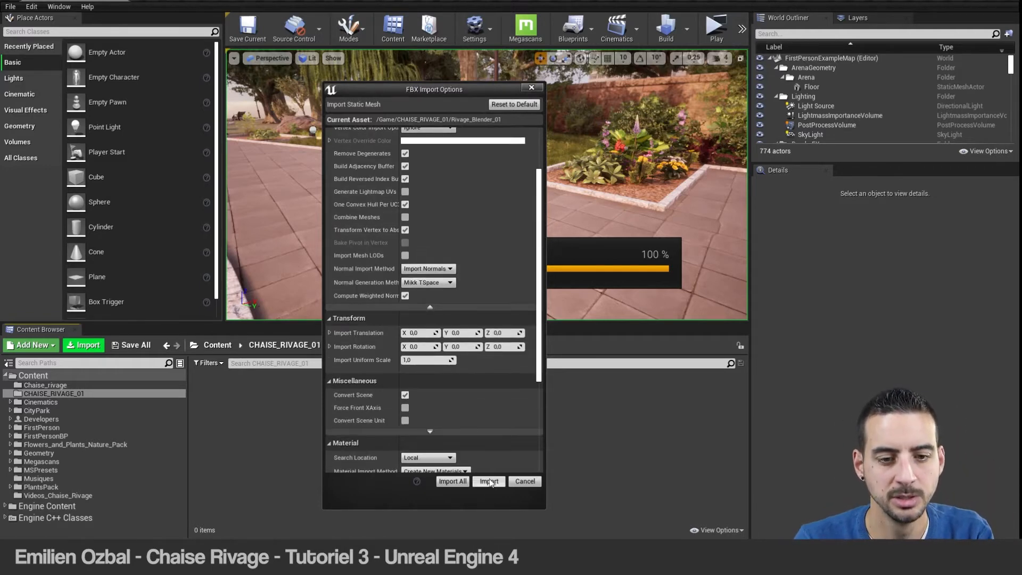
click(453, 481)
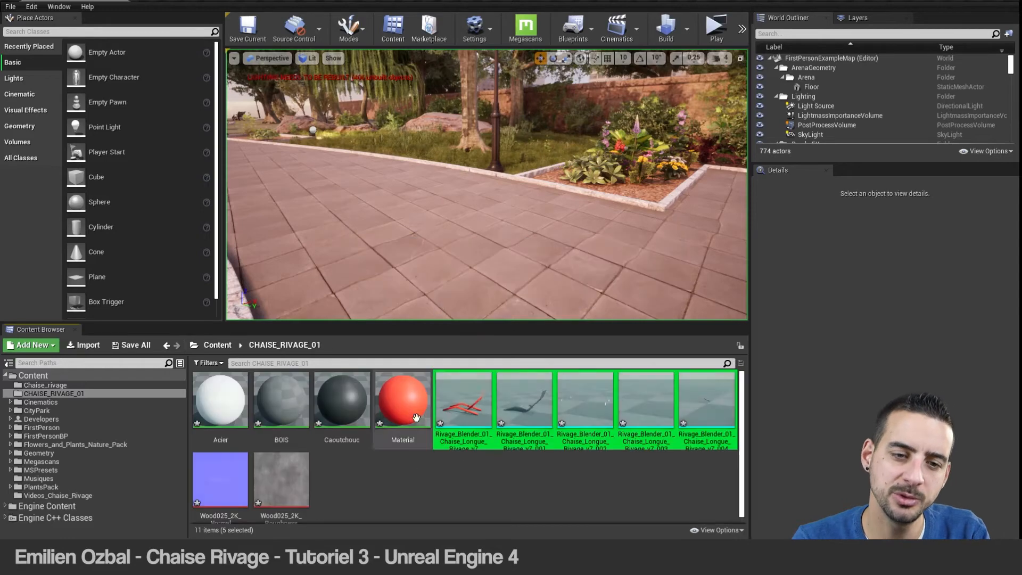
Step: Open the first imported chaise longue meshes one after another and examine which part of the chair each contains
double_click(458, 397)
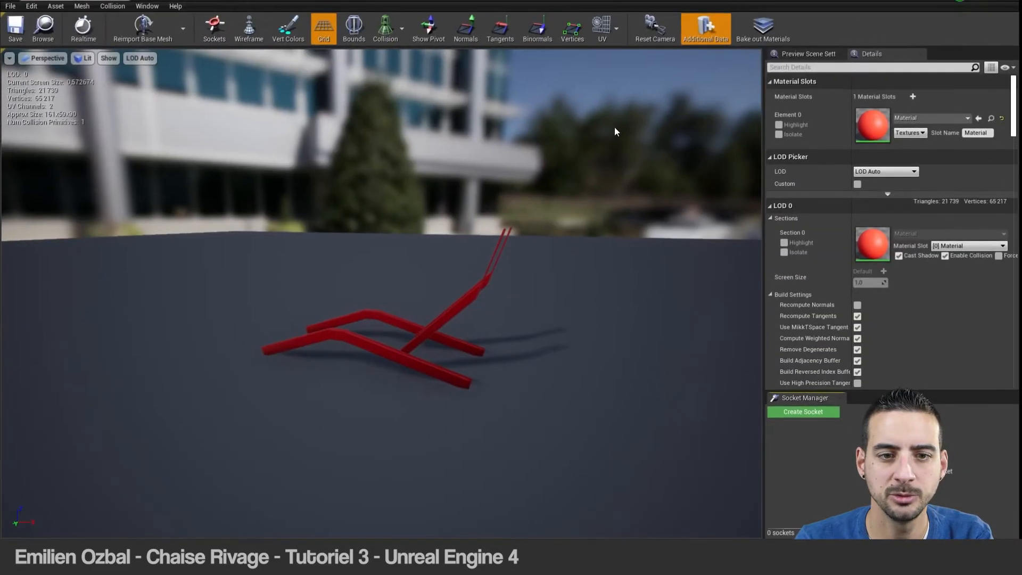
right_drag(460, 279, 629, 275)
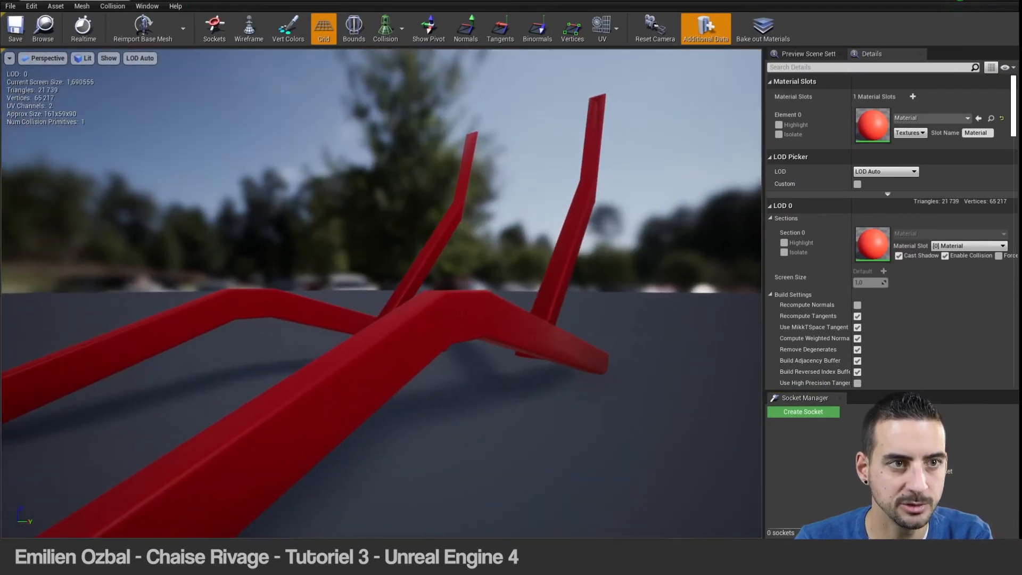
click(117, 3)
double_click(525, 401)
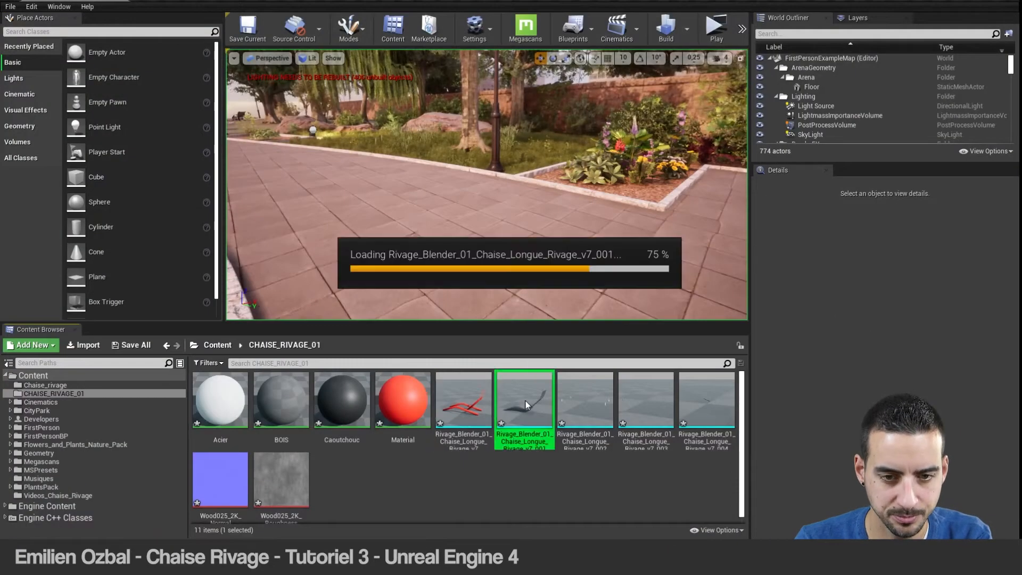
right_drag(525, 401, 710, 406)
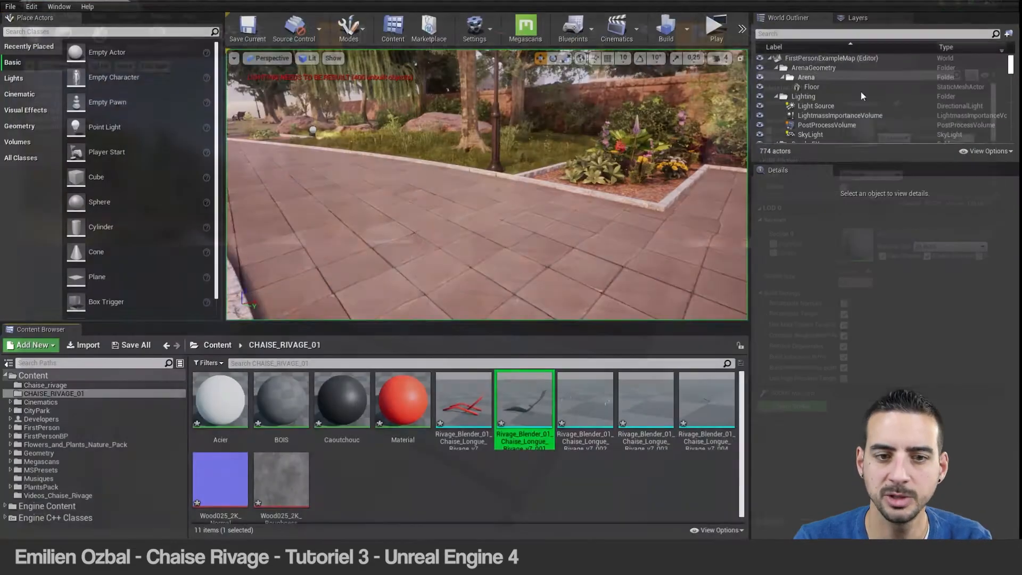
double_click(586, 409)
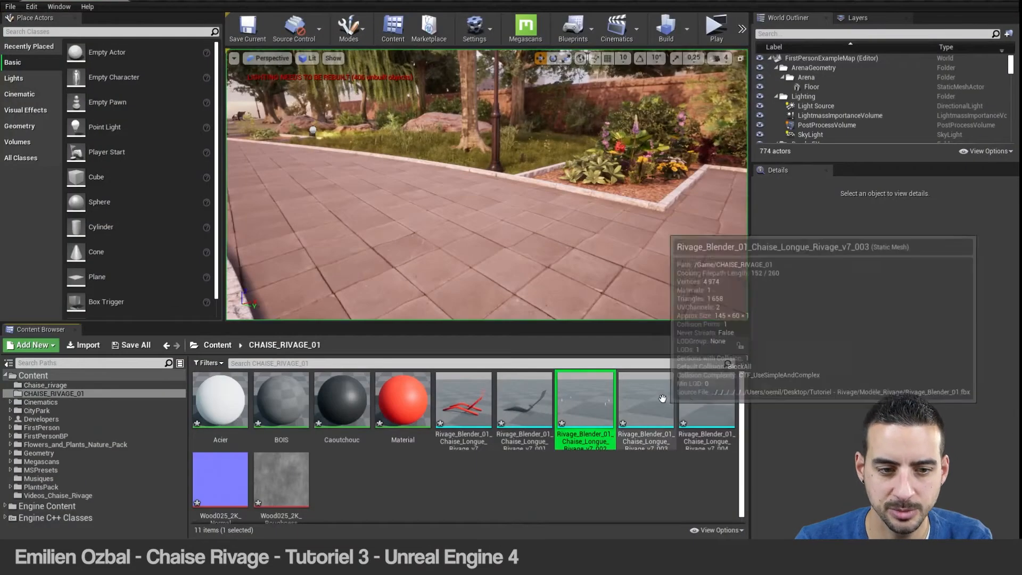
click(425, 494)
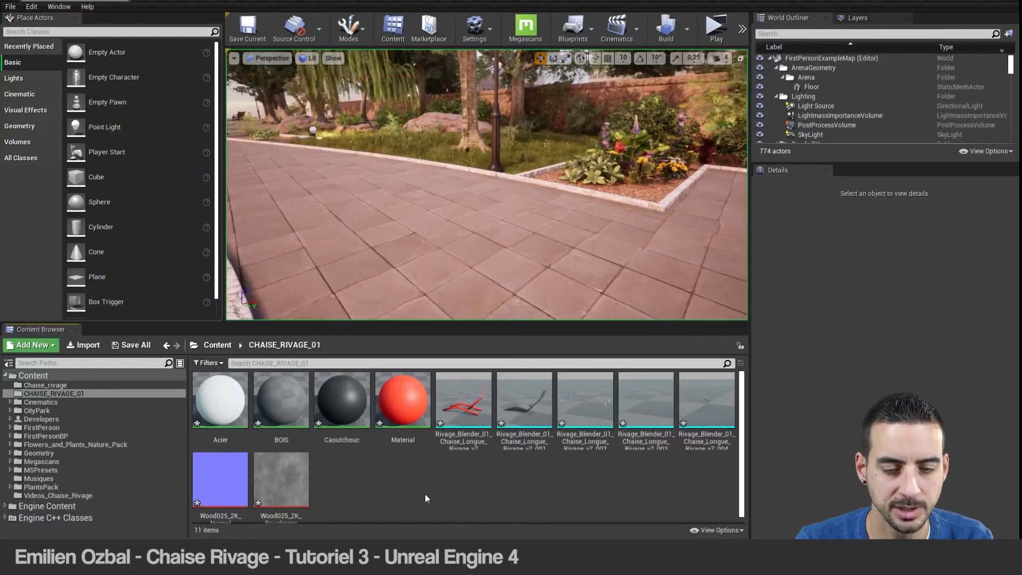
Step: Try placing the red frame mesh alone on the park paving and remove it from the scene
click(463, 402)
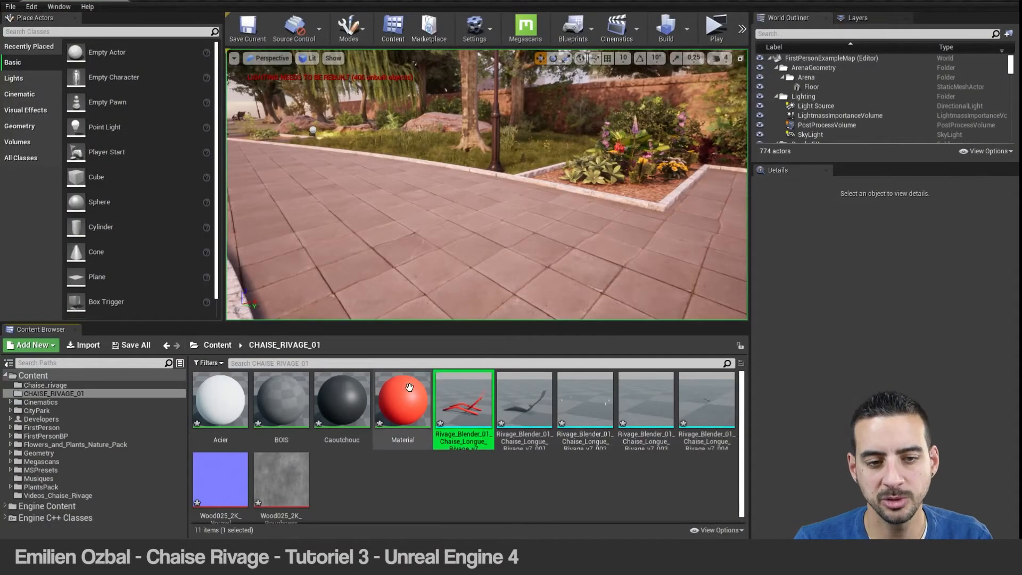
click(410, 465)
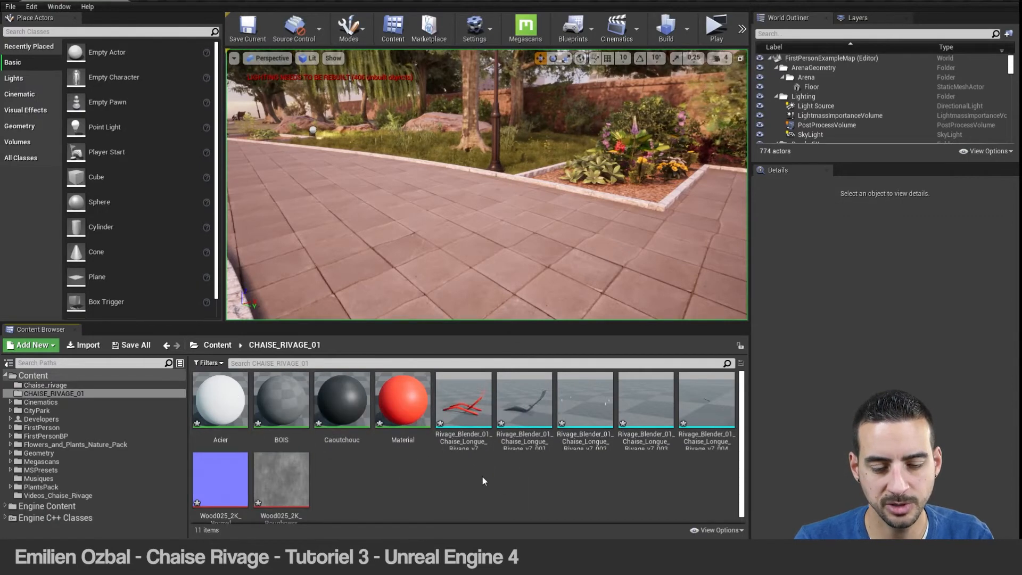
click(481, 410)
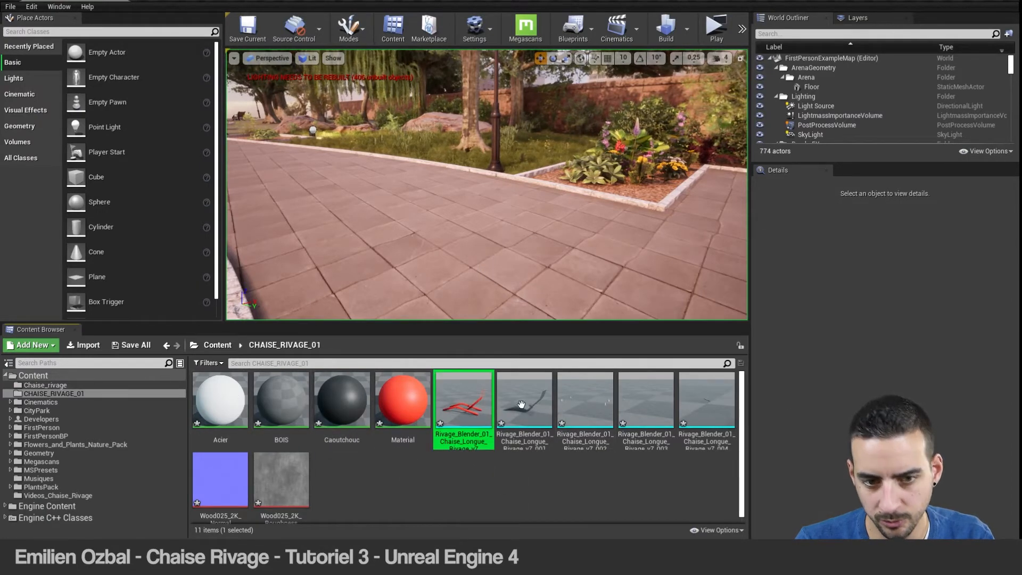
drag(463, 402, 456, 239)
key(Delete)
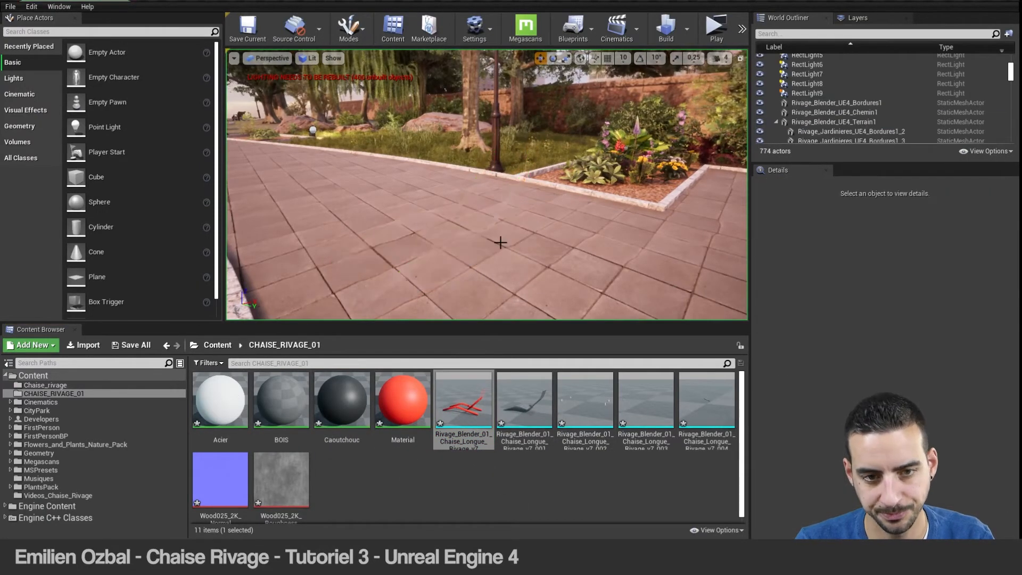
Step: Place all five Rivage_Blender_01 chaise longue meshes together on the paved path and view the assembled chair up close
click(468, 413)
shift+click(707, 421)
drag(491, 409, 496, 288)
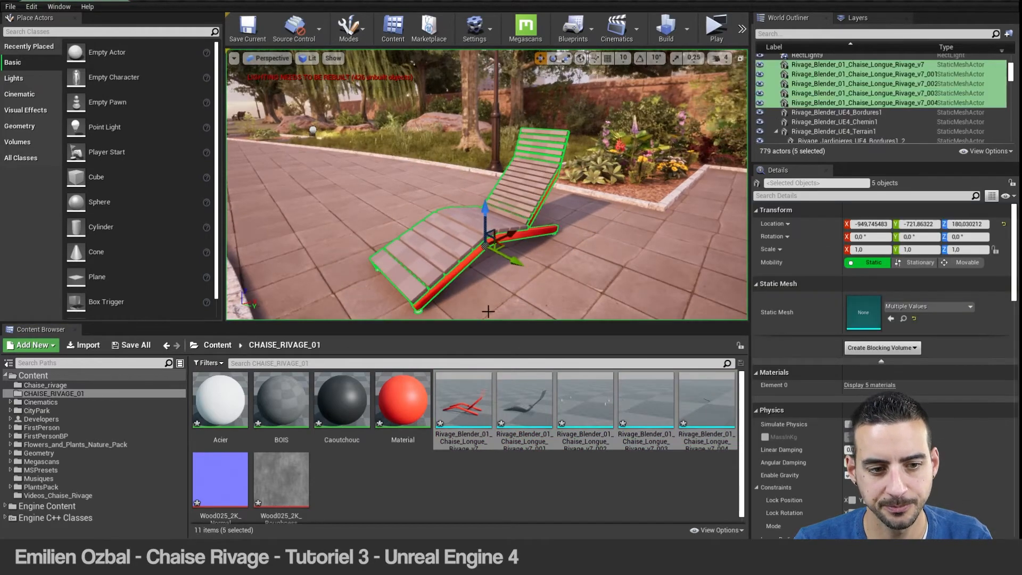
key(Escape)
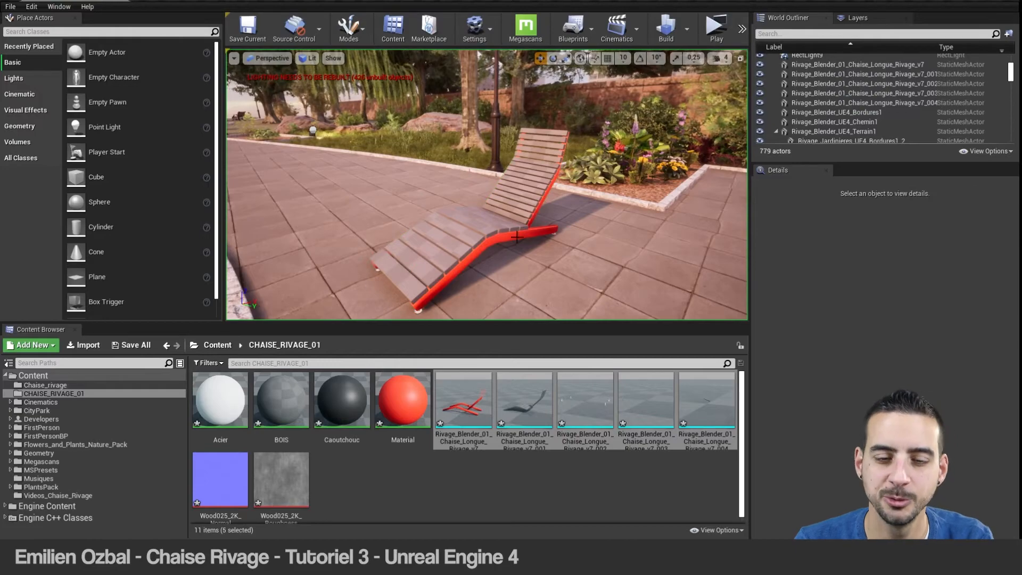
right_drag(516, 237, 489, 250)
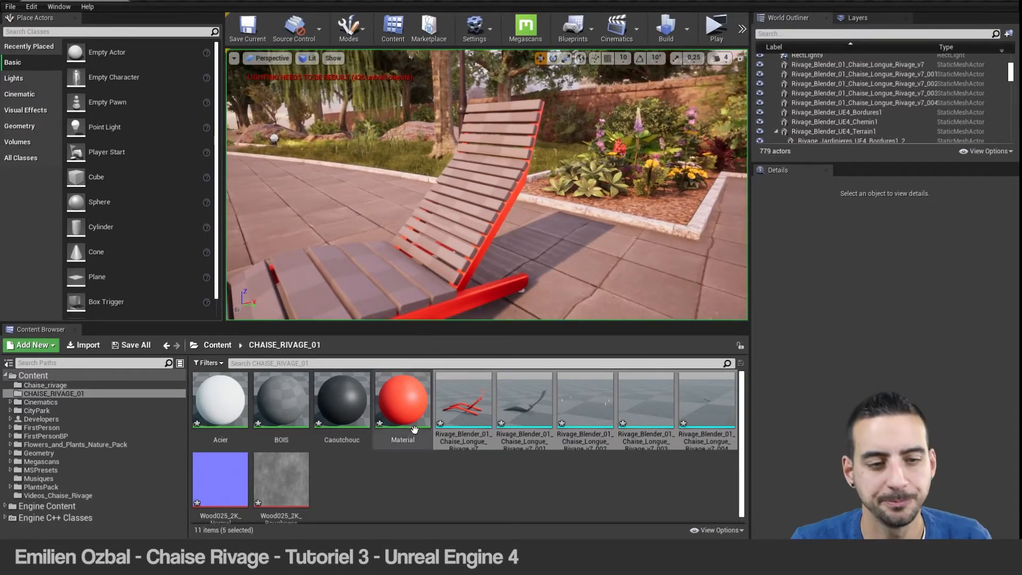
Step: Import the BAKING_RIVAGE_BOIS texture from the Modèle_Rivage folder into CHAISE_RIVAGE_01
click(378, 492)
click(83, 353)
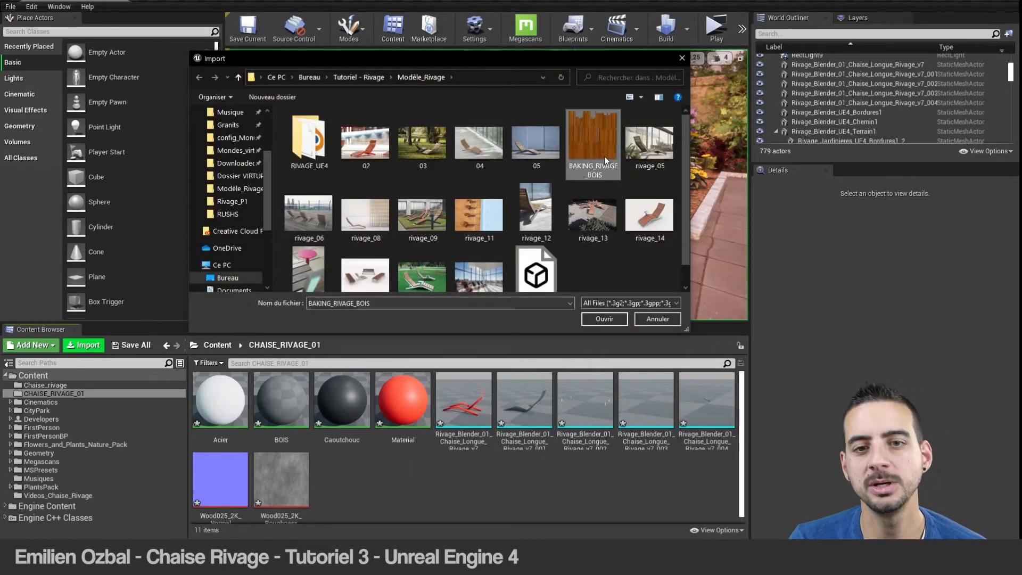
click(604, 318)
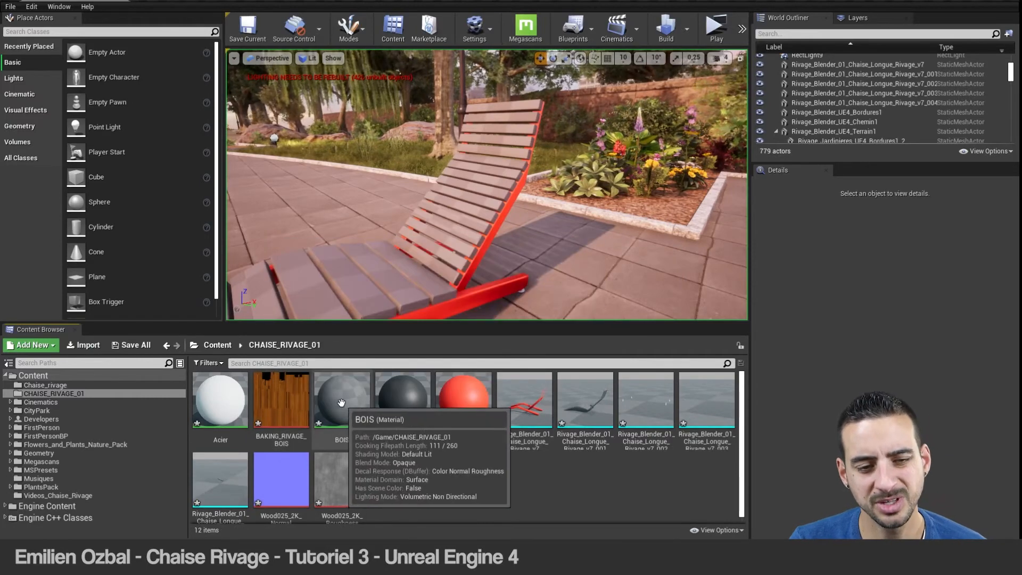
Step: Open the BOIS material and rearrange its Param, Texture Sample and BOIS nodes so that they no longer overlap
double_click(341, 402)
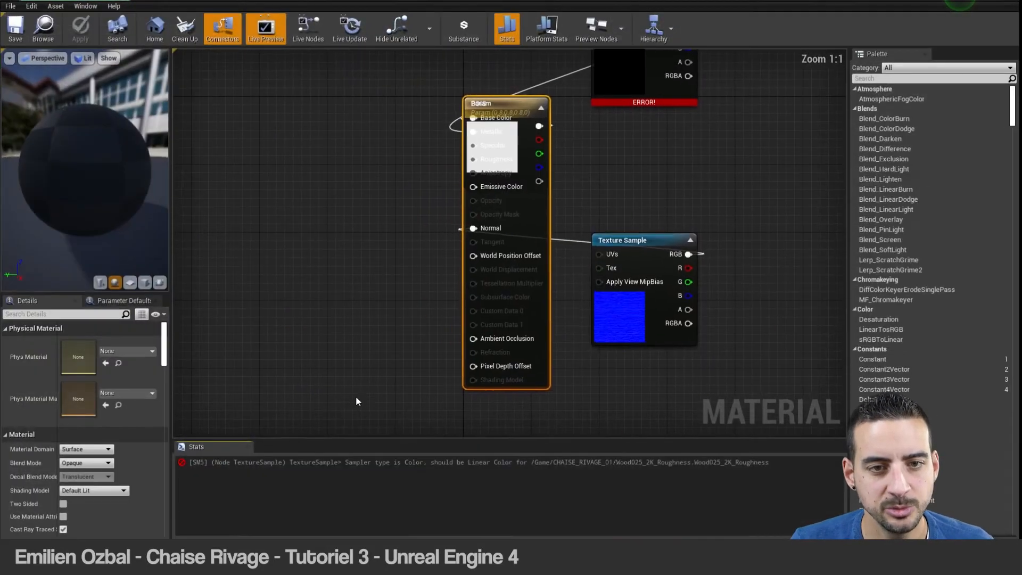
right_drag(716, 205, 642, 330)
drag(554, 119, 232, 137)
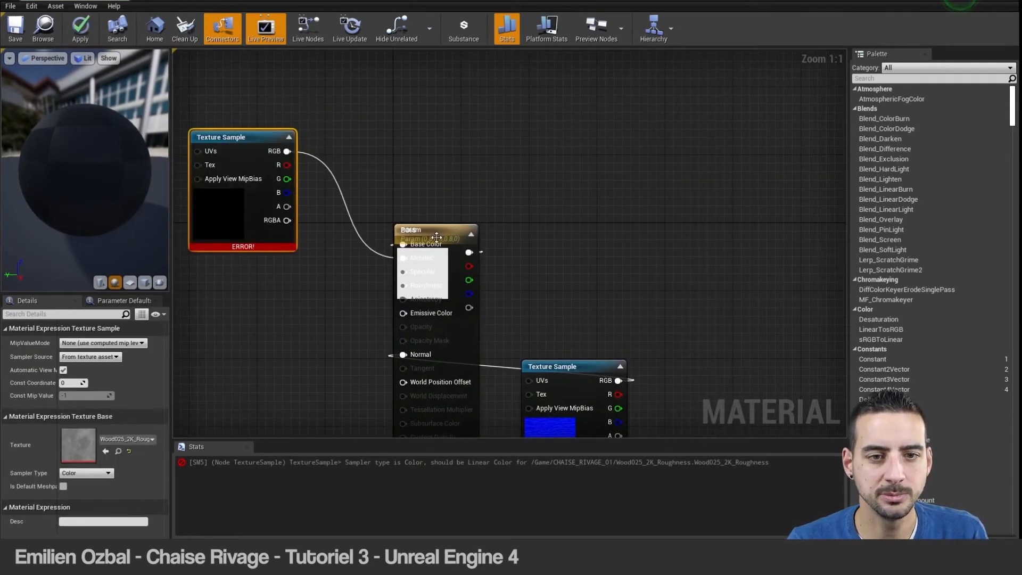
click(452, 228)
drag(556, 375, 206, 314)
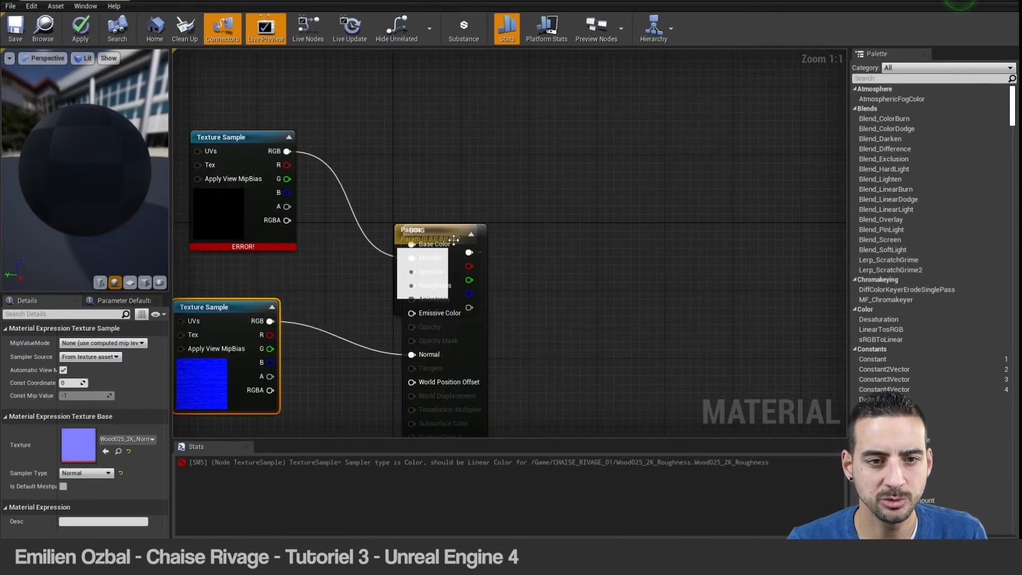
drag(441, 228, 568, 210)
right_drag(446, 321, 446, 329)
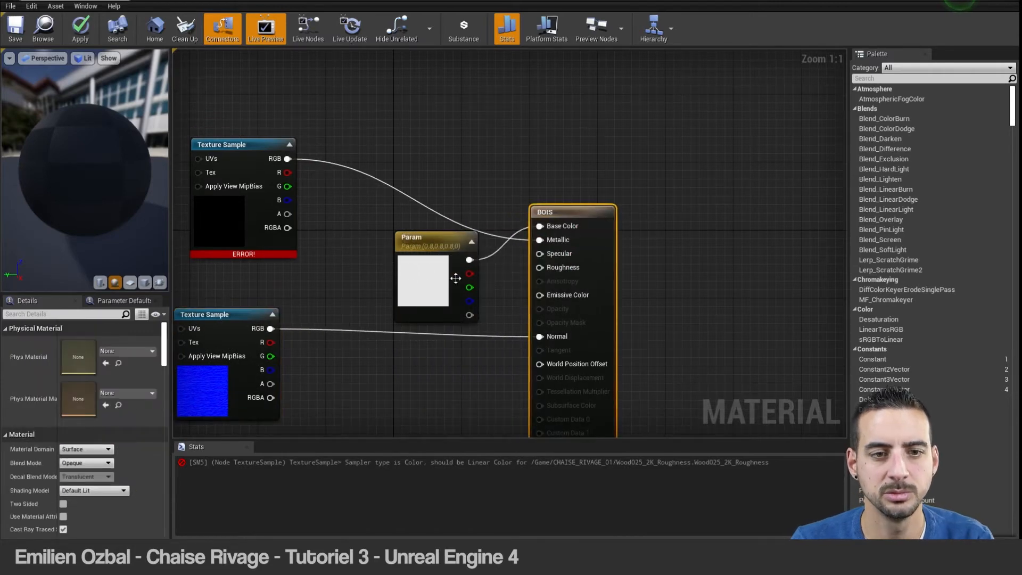
drag(434, 239, 450, 66)
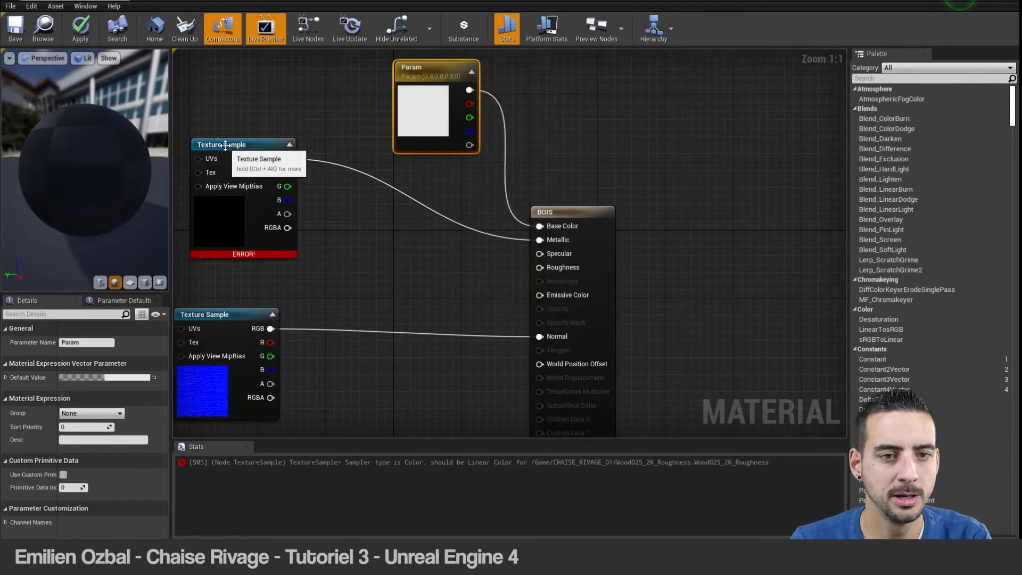
drag(224, 145, 399, 238)
drag(250, 319, 454, 379)
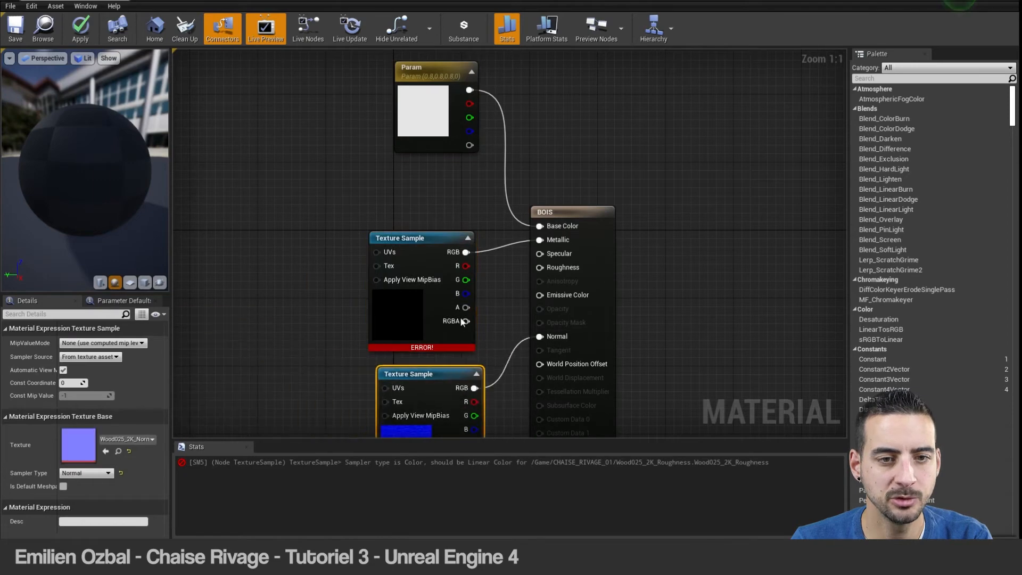
Step: Delete the Wood025_2K_Roughness Texture Sample node and undo the deletion
click(434, 240)
key(Delete)
key(ctrl+z)
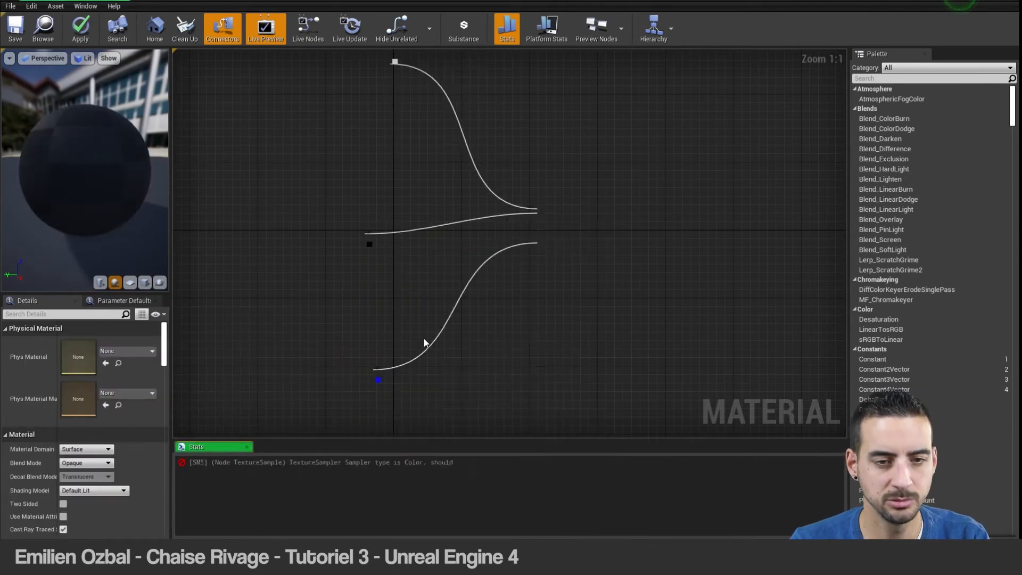
Step: Align the normal map Texture Sample under the roughness one and move the Param node slightly down
click(423, 382)
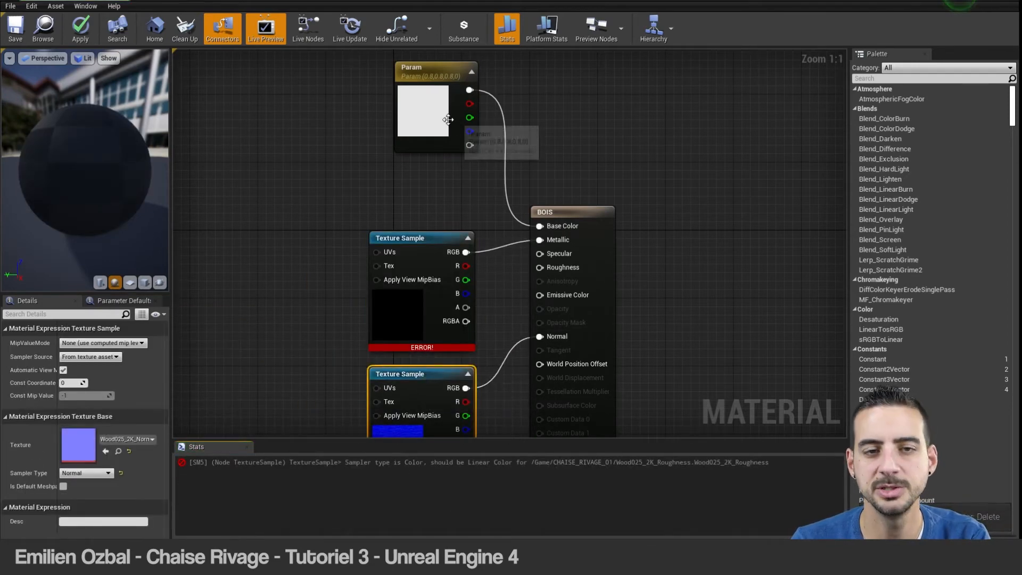
right_drag(454, 168, 410, 270)
mouse_move(400, 171)
mouse_down()
mouse_move(375, 180)
mouse_move(393, 190)
mouse_up()
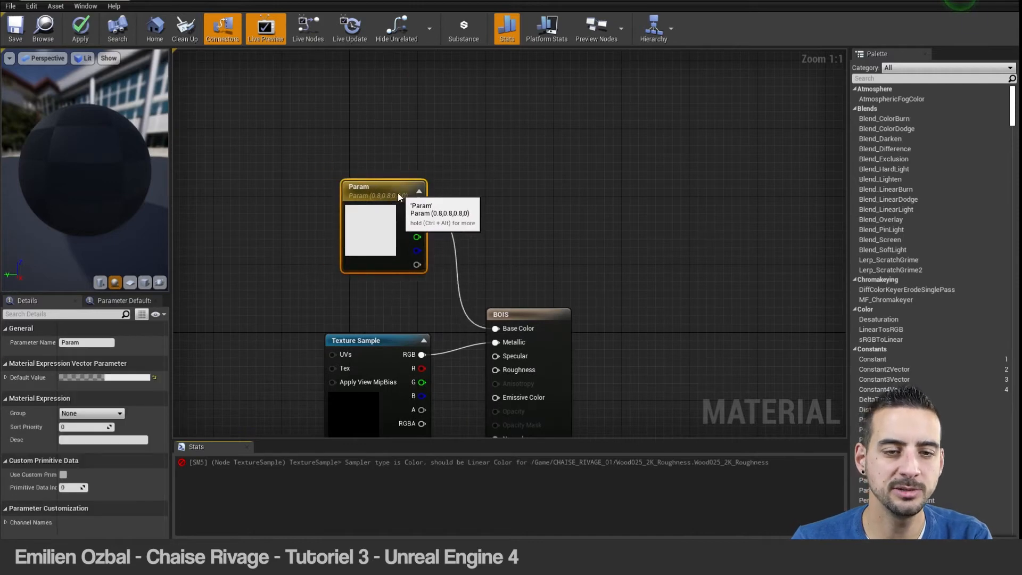
click(480, 181)
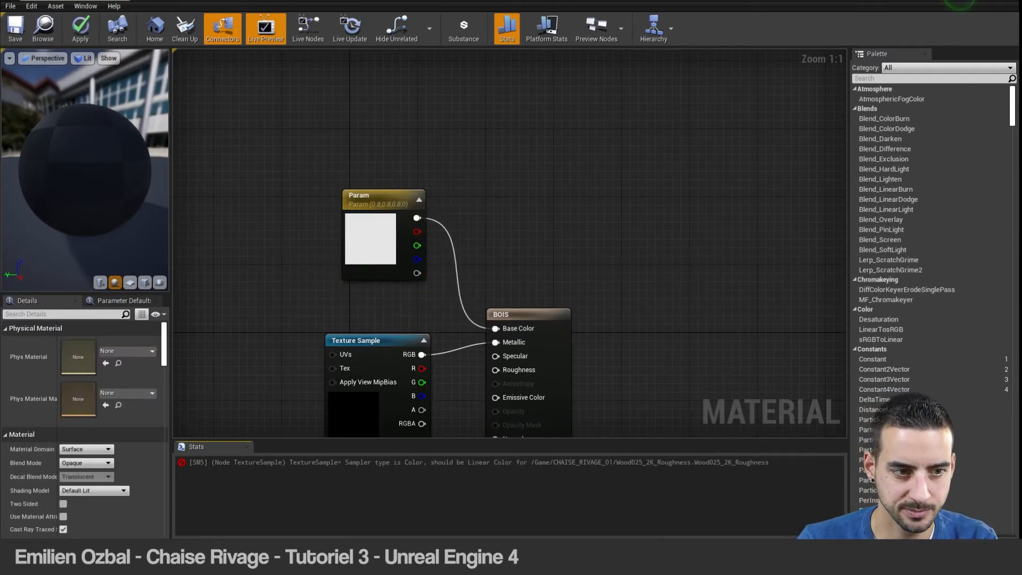
Step: Add the BAKING_RIVAGE_BOIS texture from the Content Browser to the BOIS material graph and restore the full-size material editor
drag(479, 1, 768, 28)
drag(281, 400, 585, 259)
double_click(690, 30)
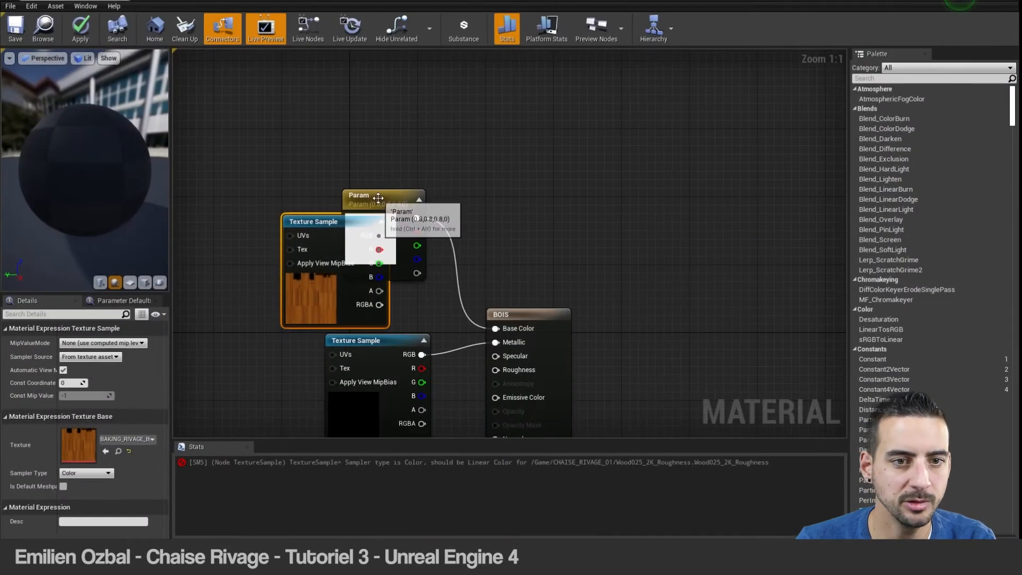
Step: Replace the Param node with the BAKING_RIVAGE_BOIS texture on Base Color, apply the material despite compilation errors, and inspect the chair's wood
drag(378, 198, 382, 105)
key(Delete)
drag(353, 221, 495, 329)
click(80, 28)
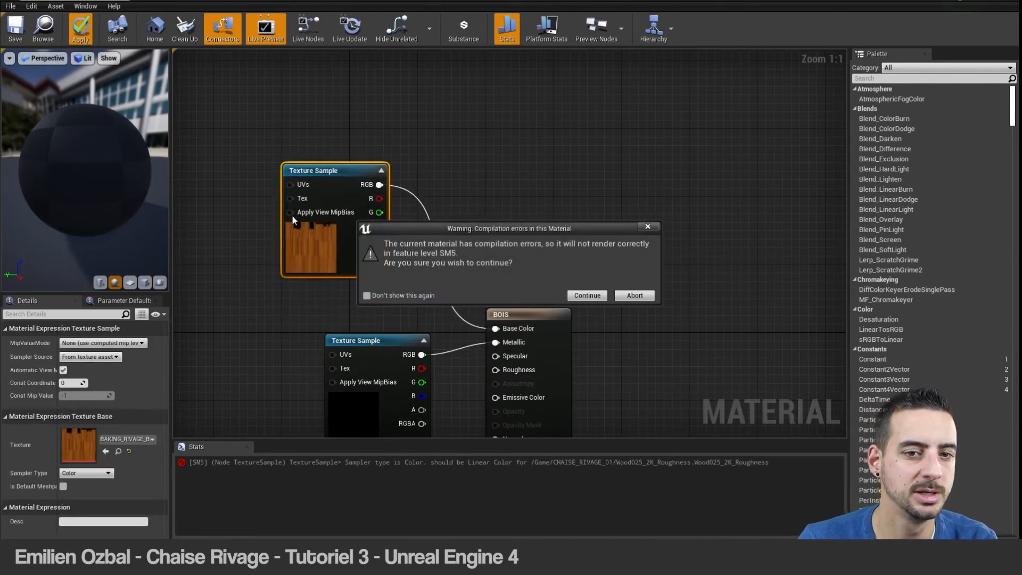
click(587, 295)
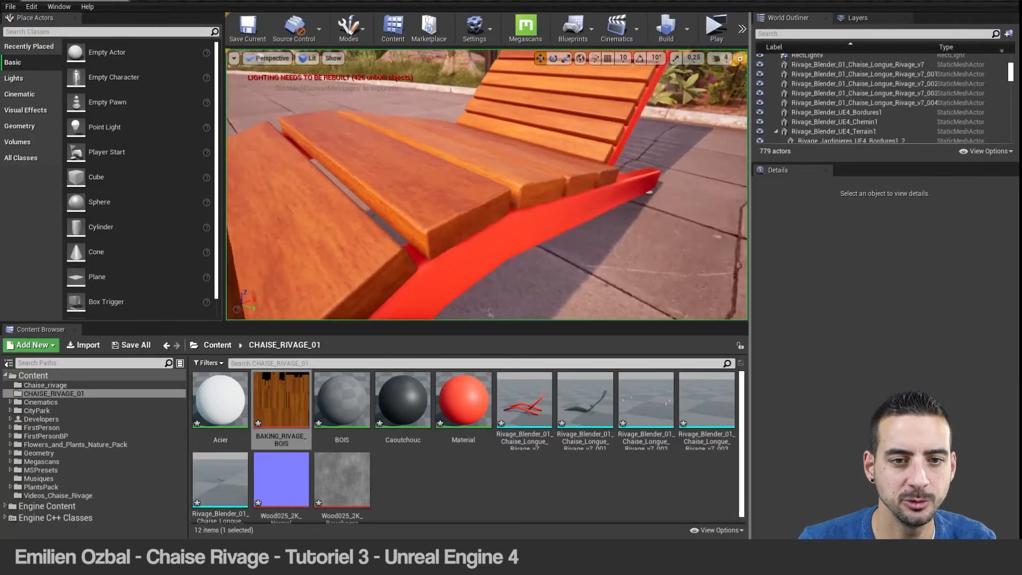
right_drag(487, 184, 458, 198)
right_drag(565, 243, 522, 244)
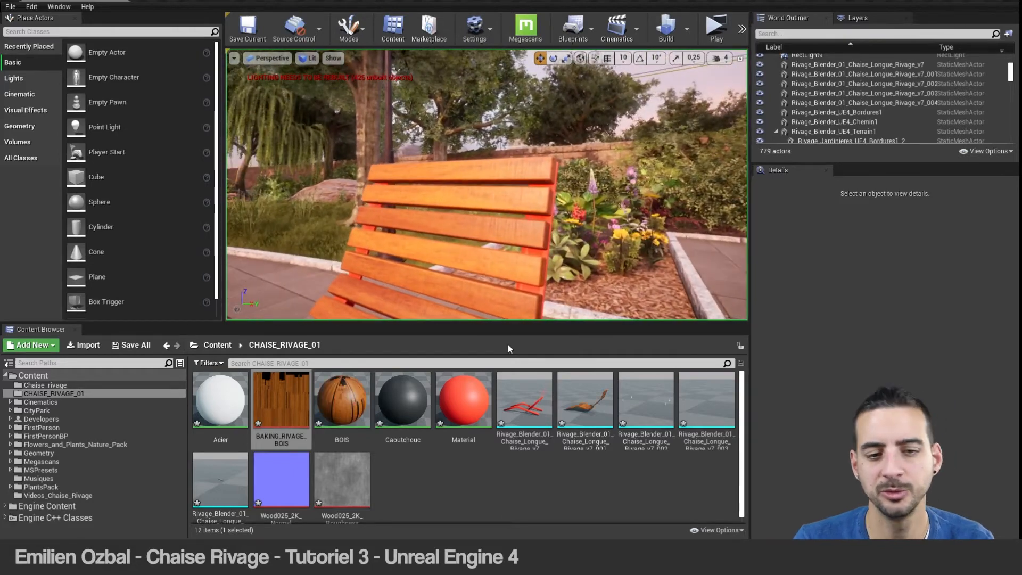
Step: Open the BOIS material, shift the normal map Texture Sample slightly away from the main node, and try pulling a wire from Metallic
double_click(353, 415)
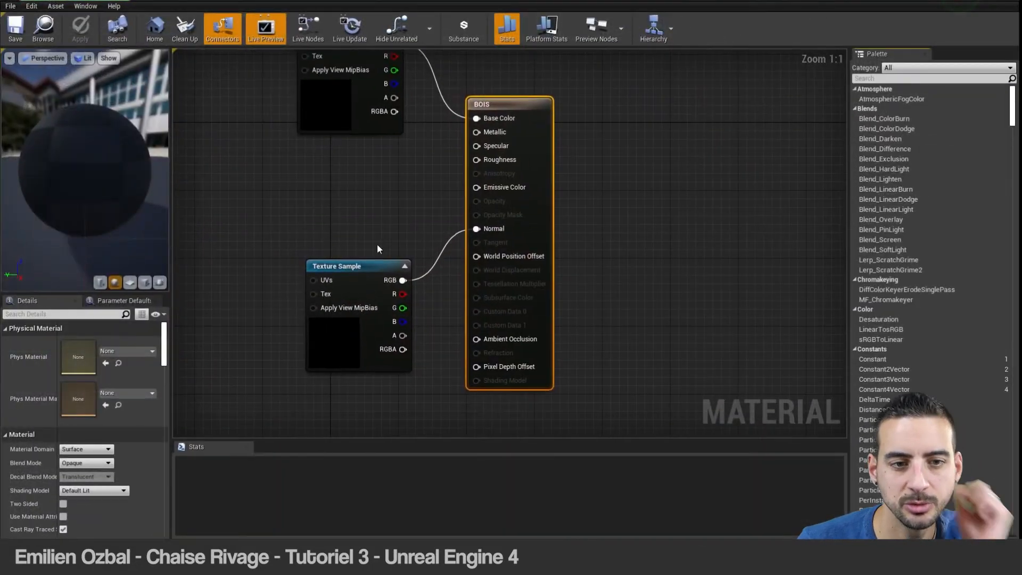
click(350, 266)
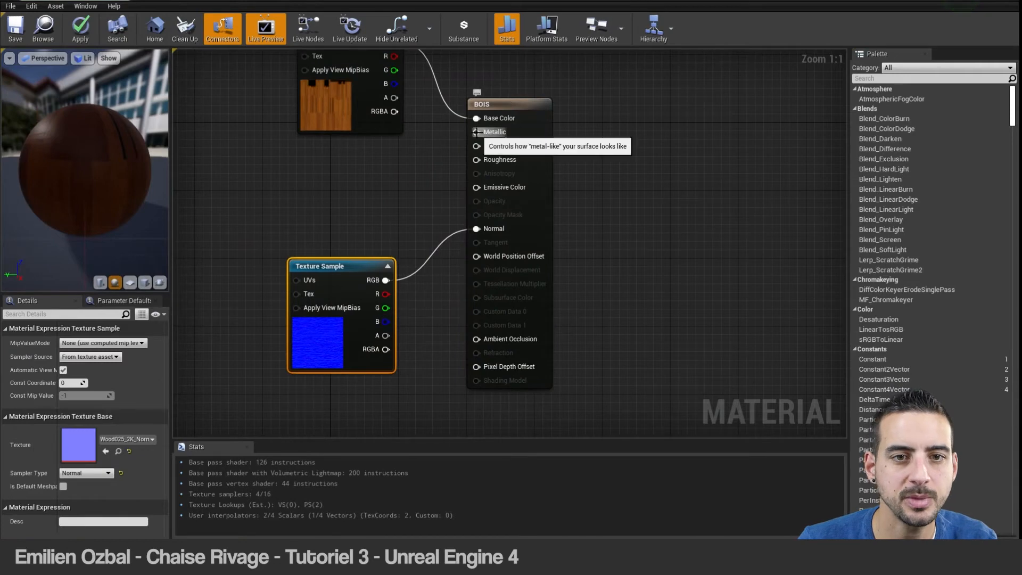
drag(477, 132, 413, 177)
drag(478, 126, 434, 156)
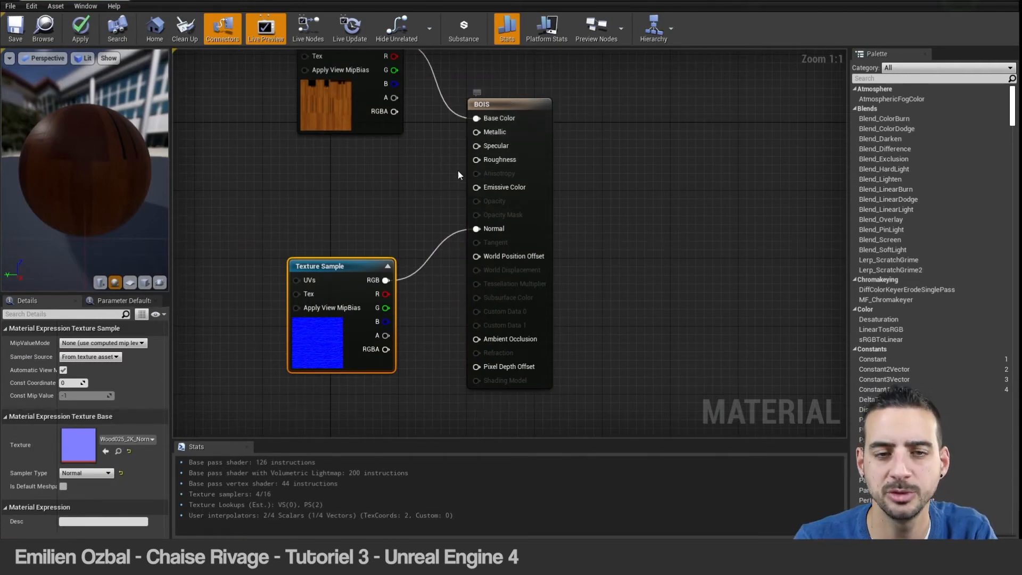
drag(507, 103, 533, 103)
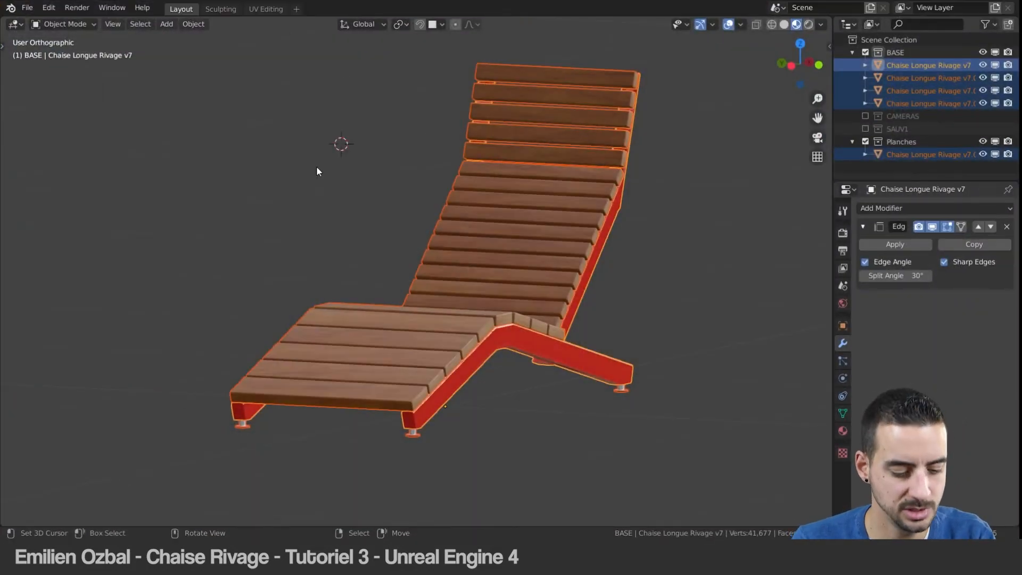
Step: Switch to Blender and examine the shader nodes and surface settings of the chaise longue's red frame material
key(ctrl+shift+s)
key(shift+F3)
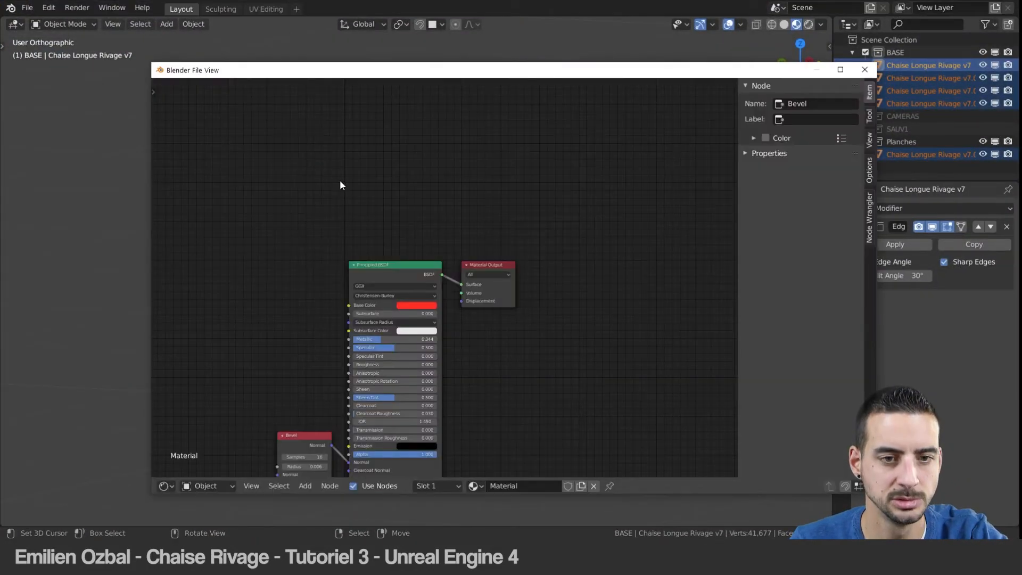
click(865, 69)
key(shift+F3)
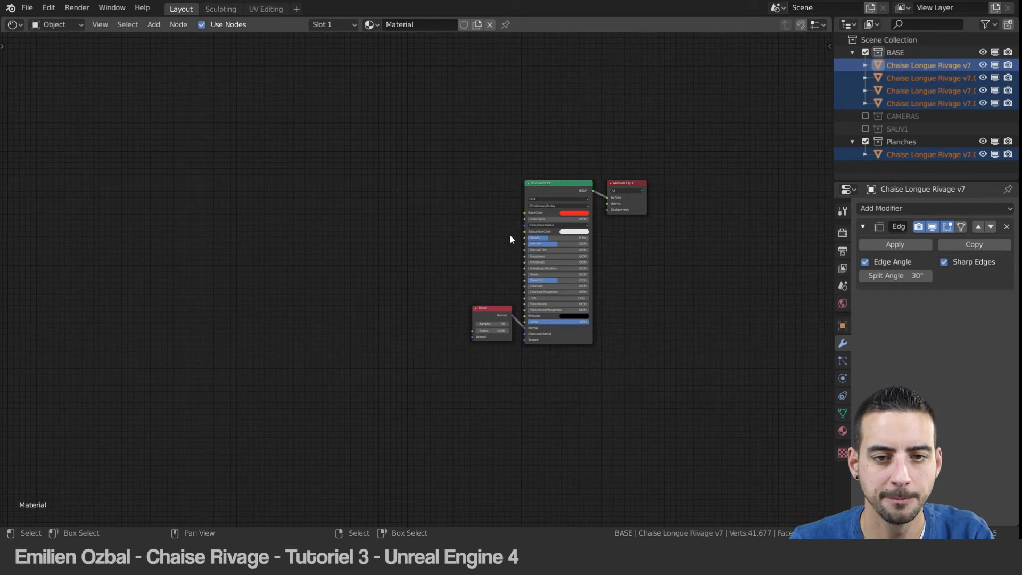
scroll(493, 245, up, 1)
click(843, 431)
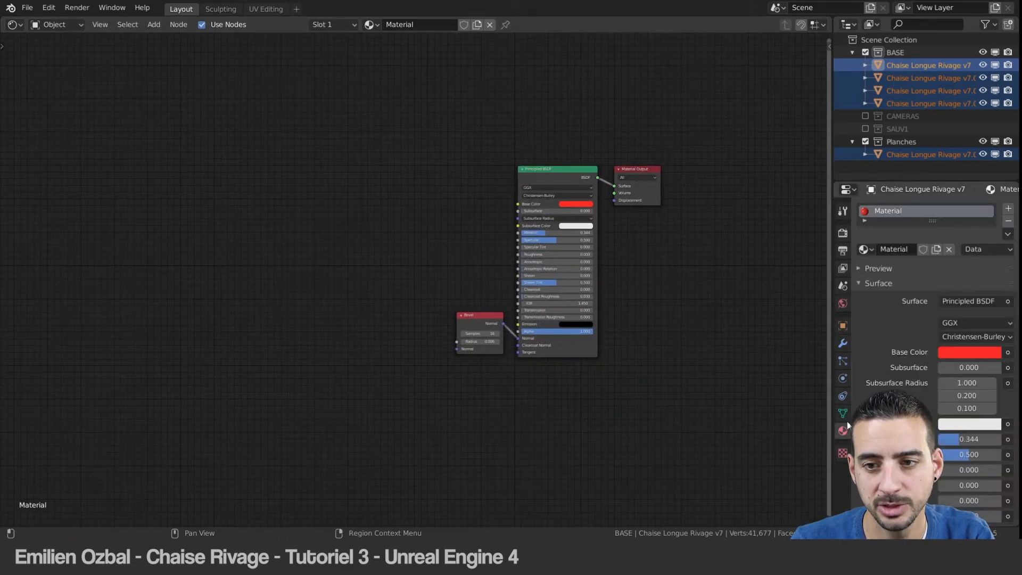
click(865, 249)
click(846, 281)
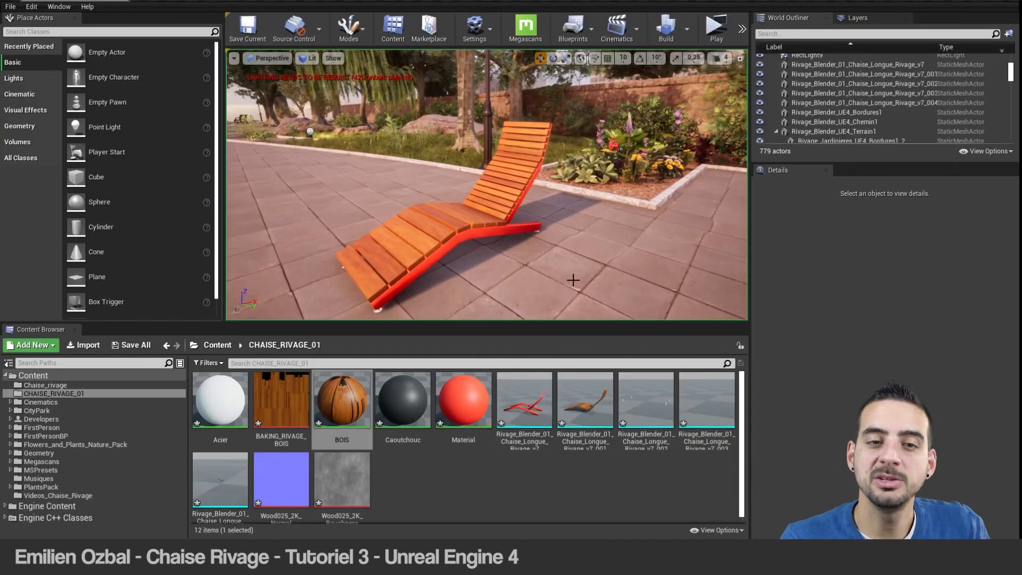
Step: Switch to Unreal Engine and tour the park scene in a fullscreen viewport, viewing the lawn, flower beds and placed chaises longues
right_drag(559, 281, 556, 296)
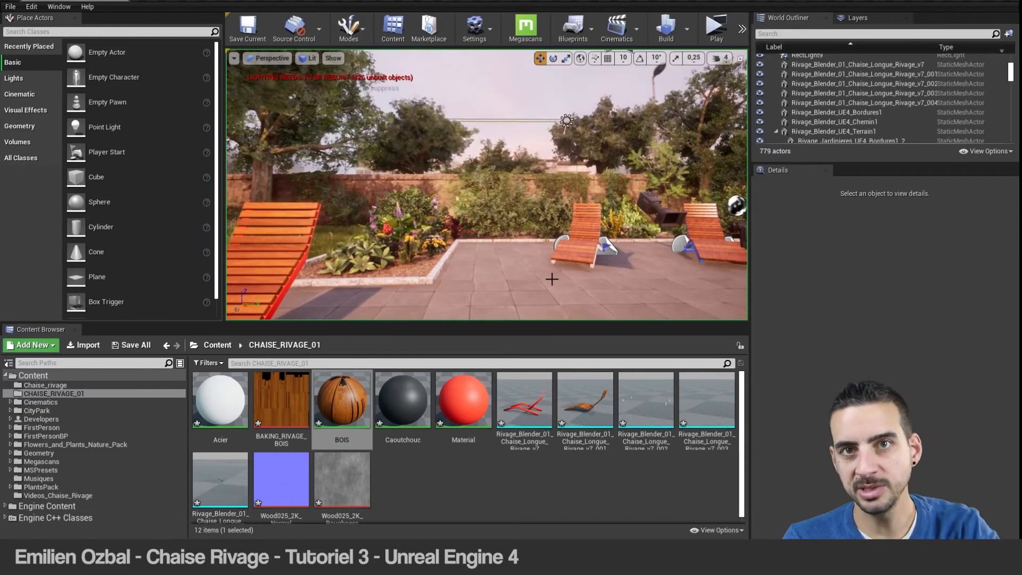
right_drag(486, 185, 591, 224)
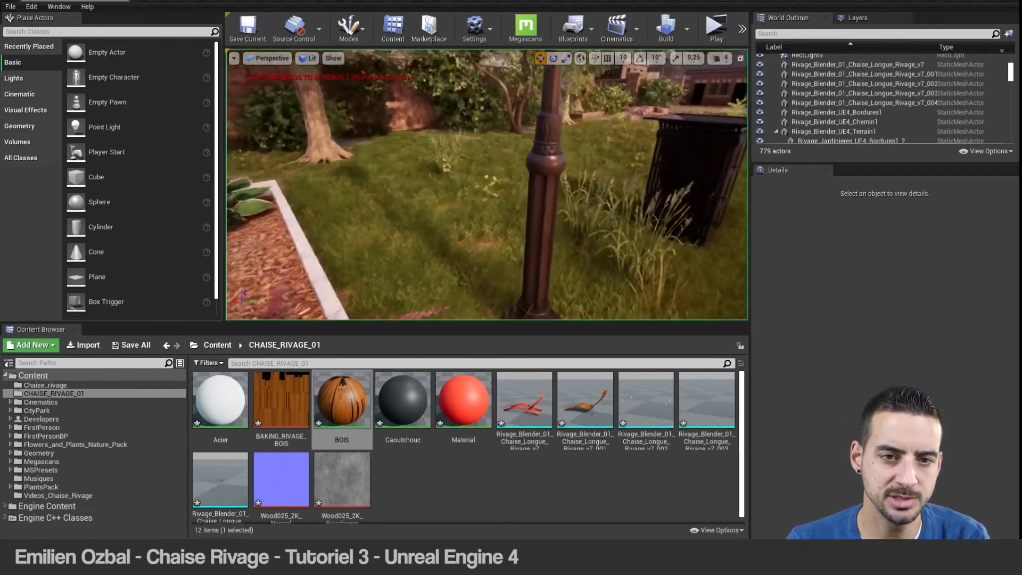
right_drag(486, 185, 394, 213)
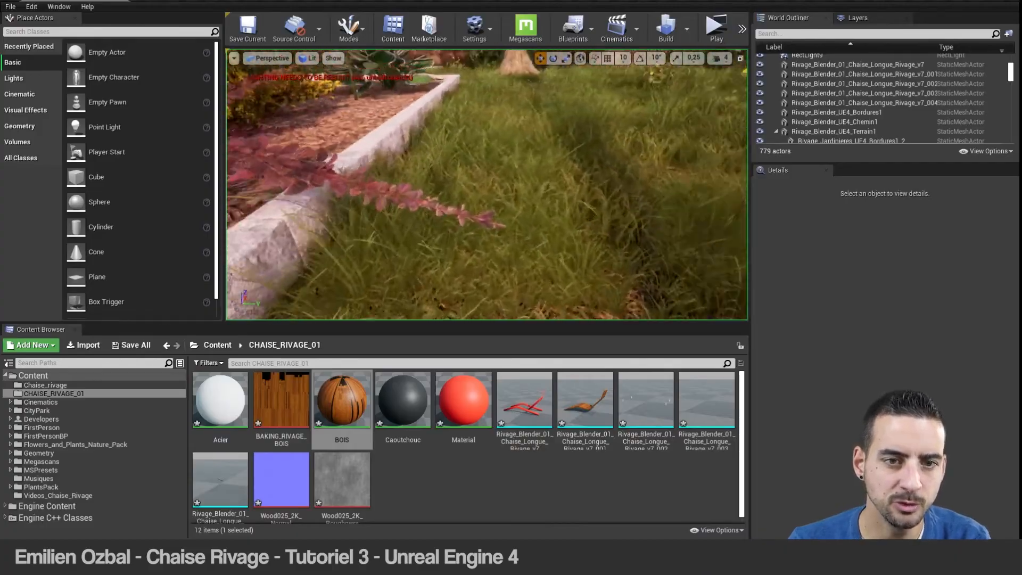
key(F11)
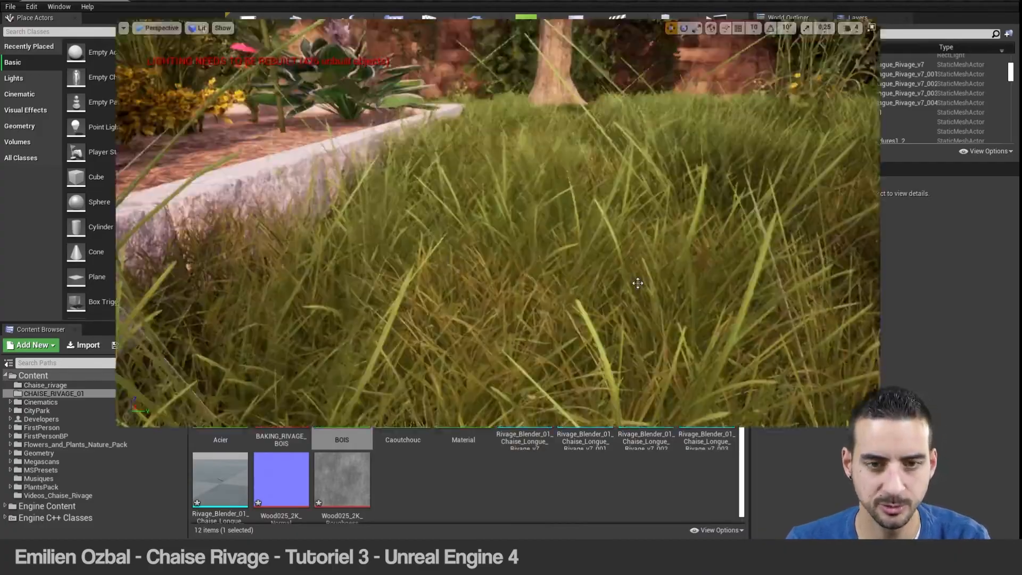
right_drag(634, 284, 564, 304)
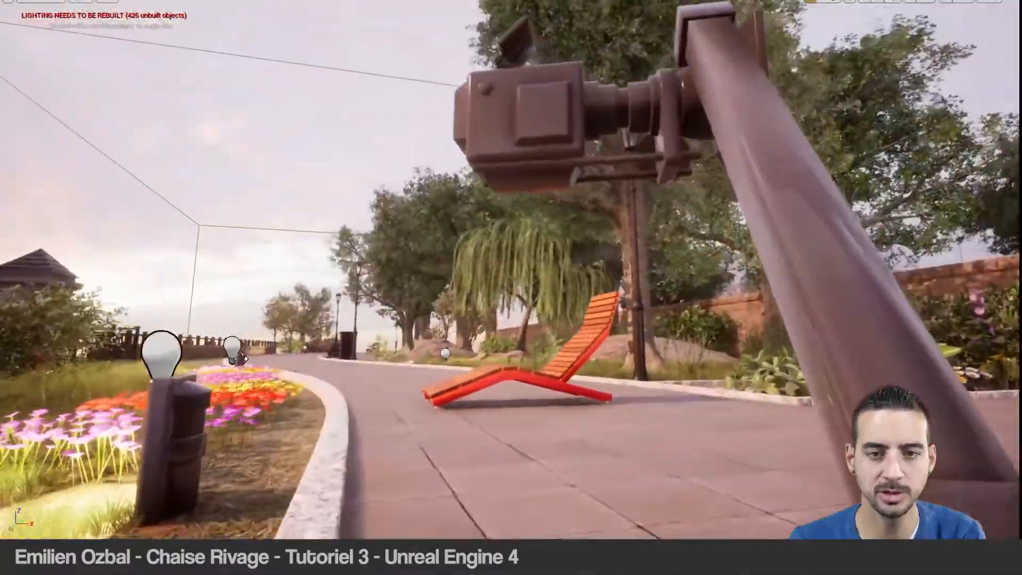
key(w)
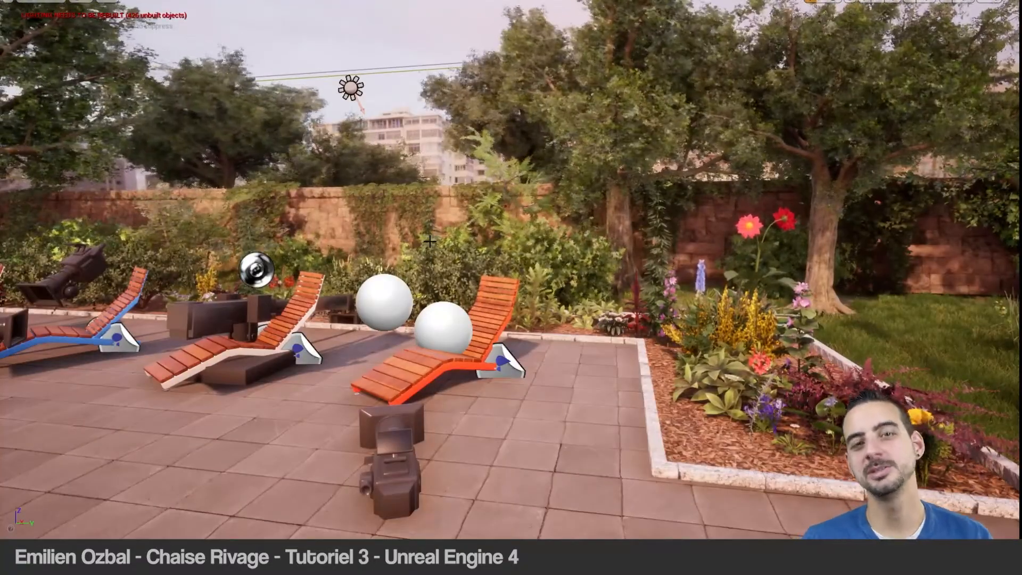
Step: Switch to Blender and reshape the NurbsPath curve in top view by scaling two of its control points along the X axis
key(g)
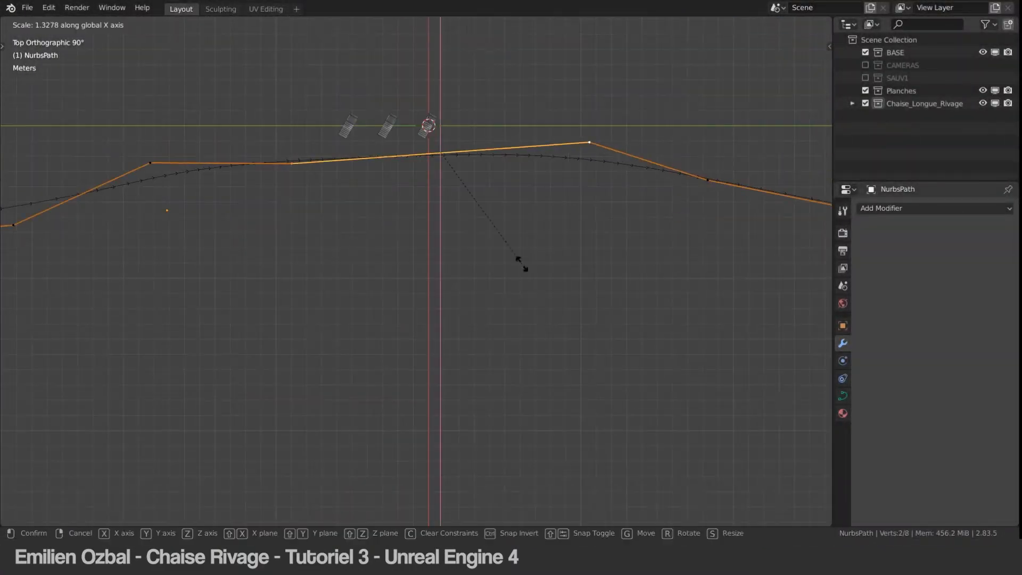
right_click(433, 159)
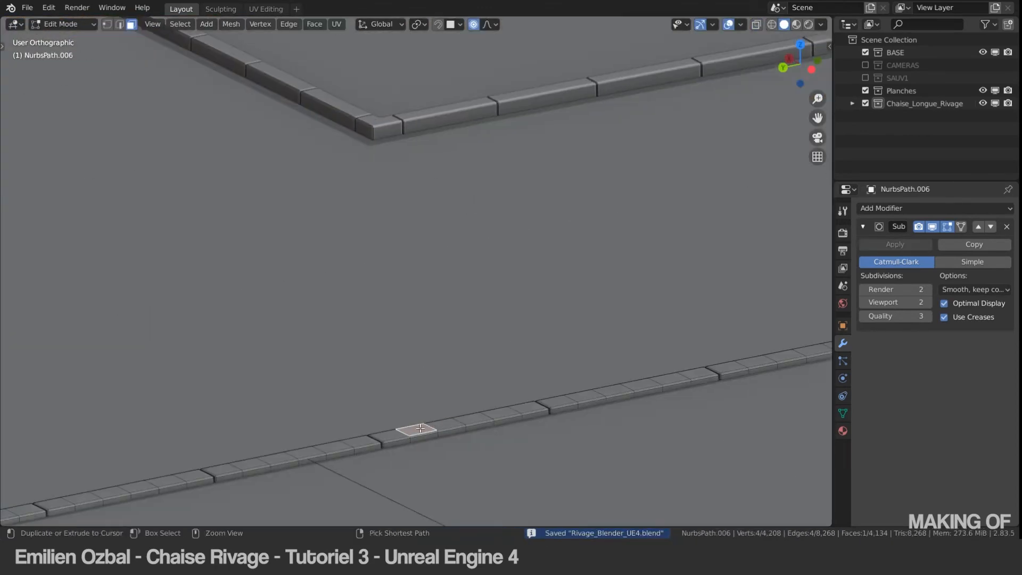
Step: Select a single bottom edge of the NurbsPath.003 stone border in see-through view and open the Select Similar options
key(g)
key(z)
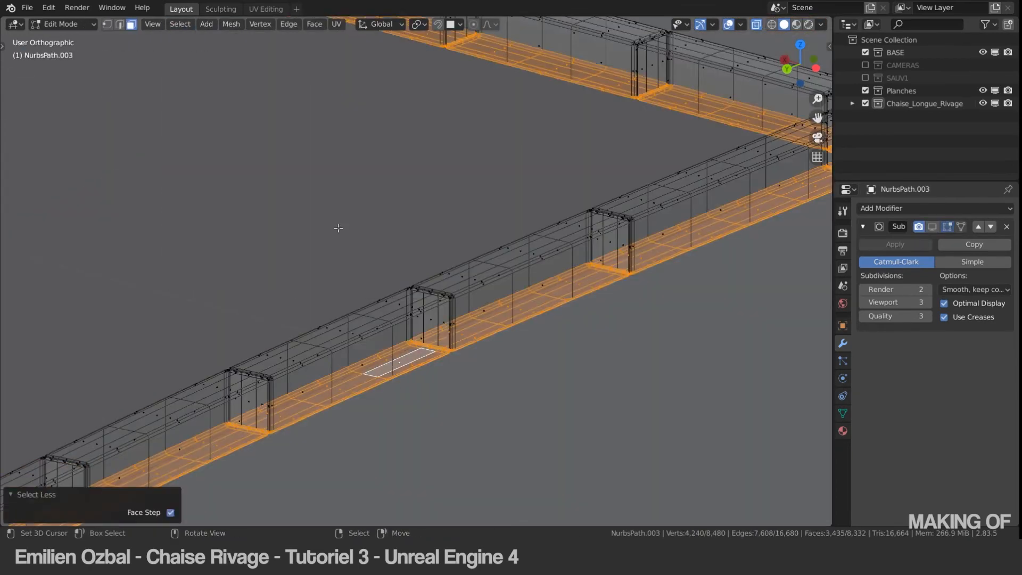
click(180, 24)
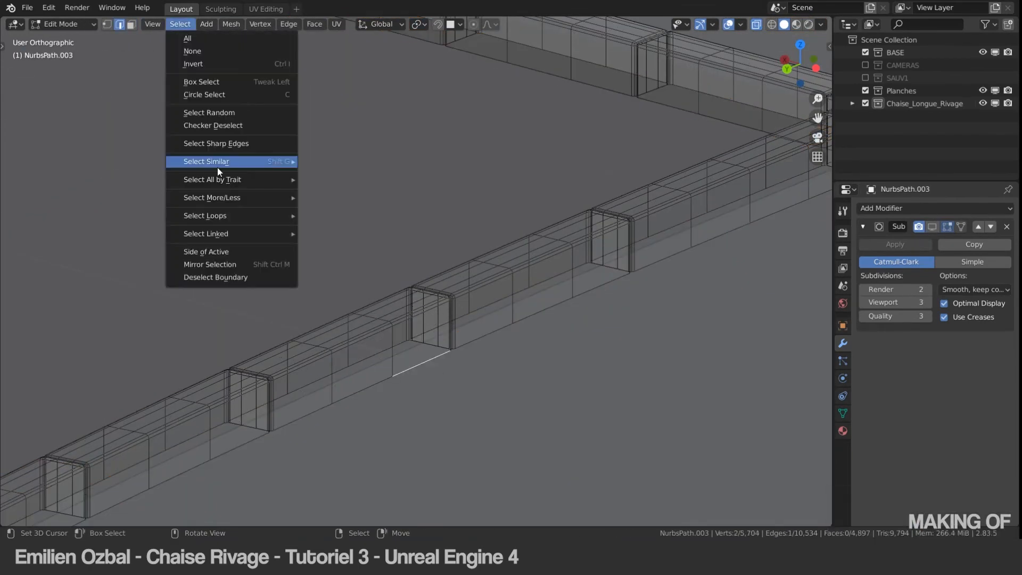
mouse_move(218, 167)
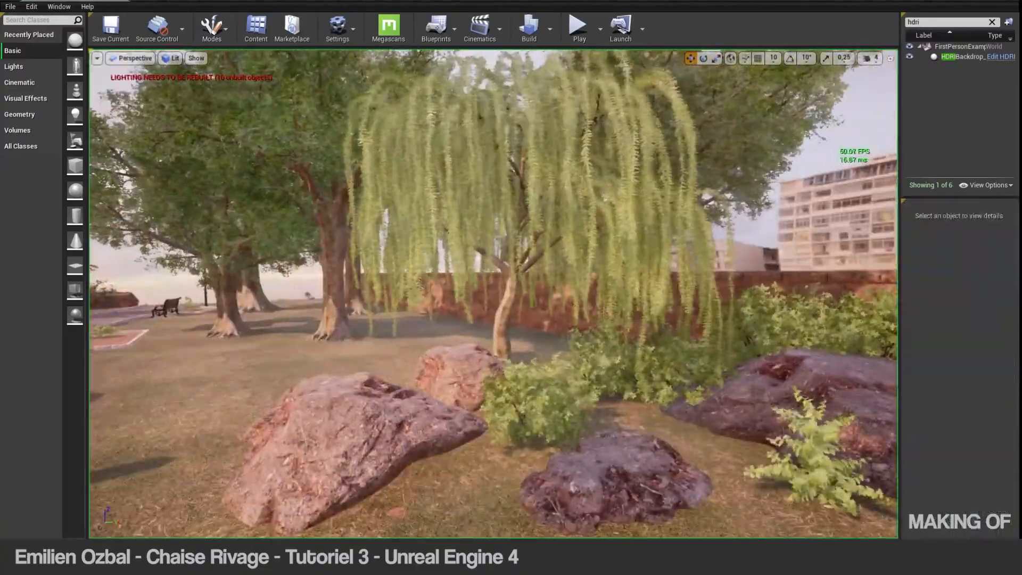
Step: Switch to Unreal Engine, fill the wood-chip bed beside the paving with more flowers and plants, and save the level
click(390, 396)
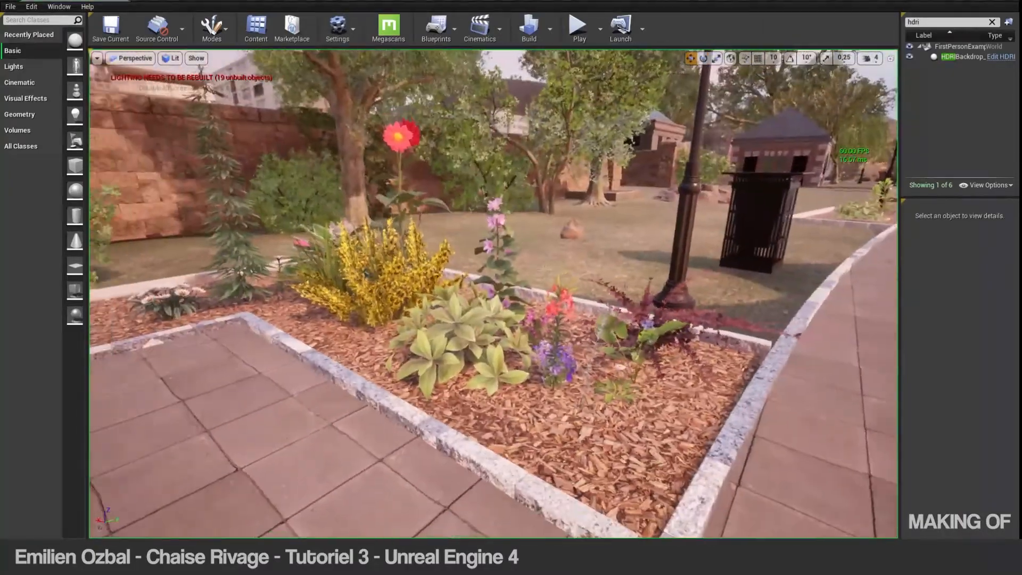
right_drag(494, 294, 472, 315)
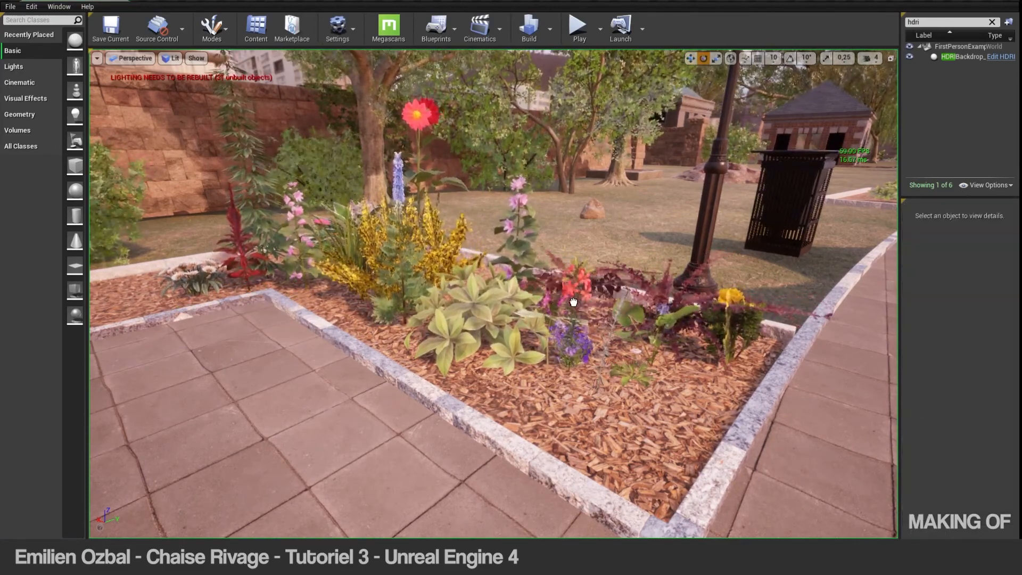
click(573, 302)
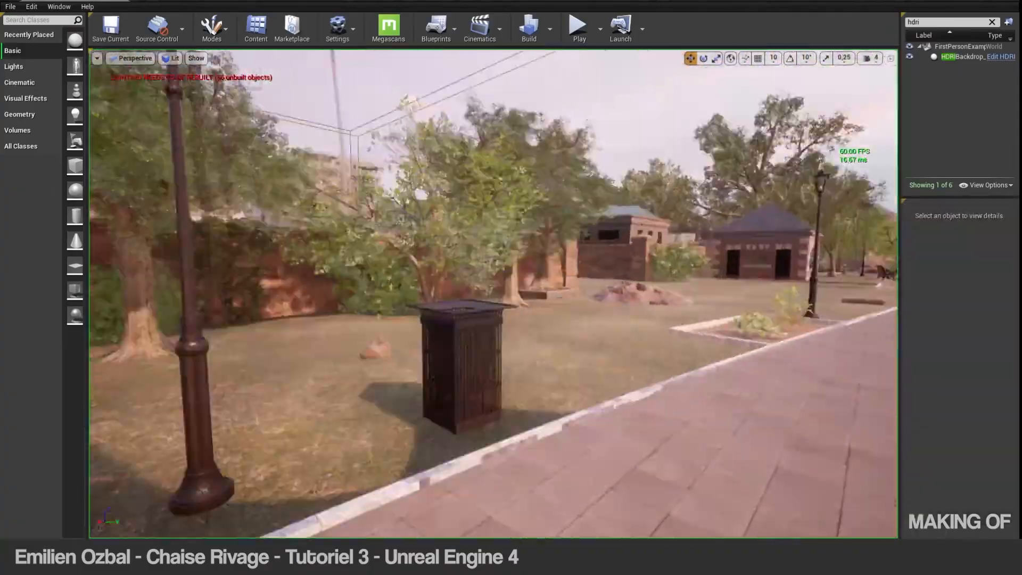
key(ctrl+s)
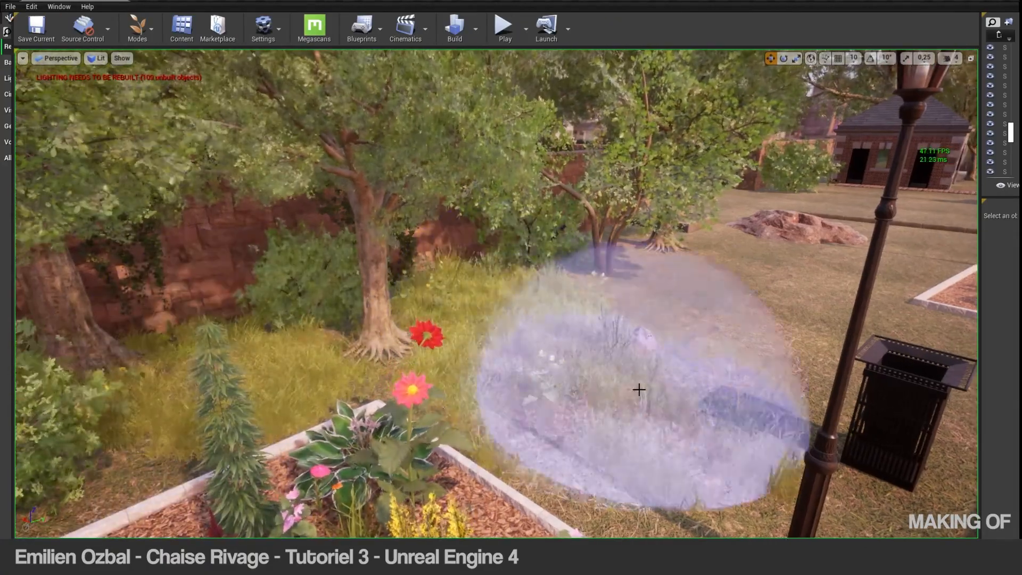
Step: Paint grass foliage over the lawn behind the flower bed, undo the painting, and repaint the grass across the lawn
drag(775, 201, 873, 202)
right_drag(874, 203, 927, 187)
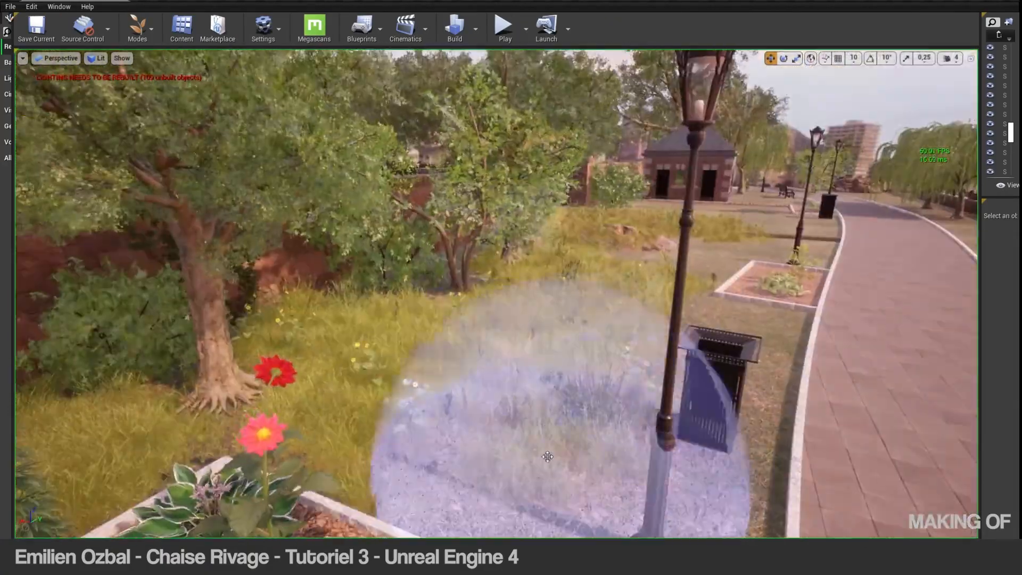
key(ctrl+z)
right_drag(495, 279, 434, 266)
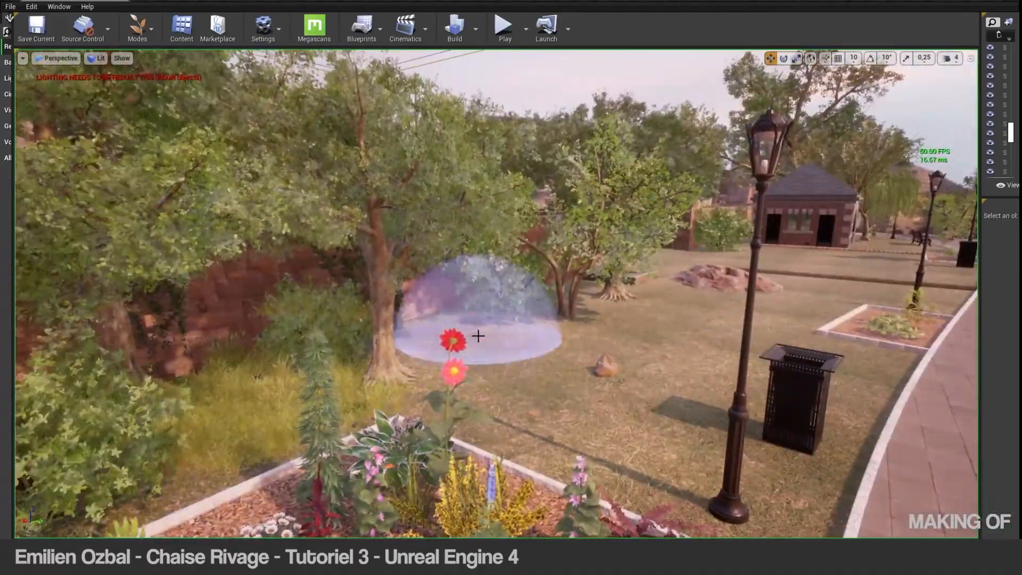
drag(678, 302, 549, 392)
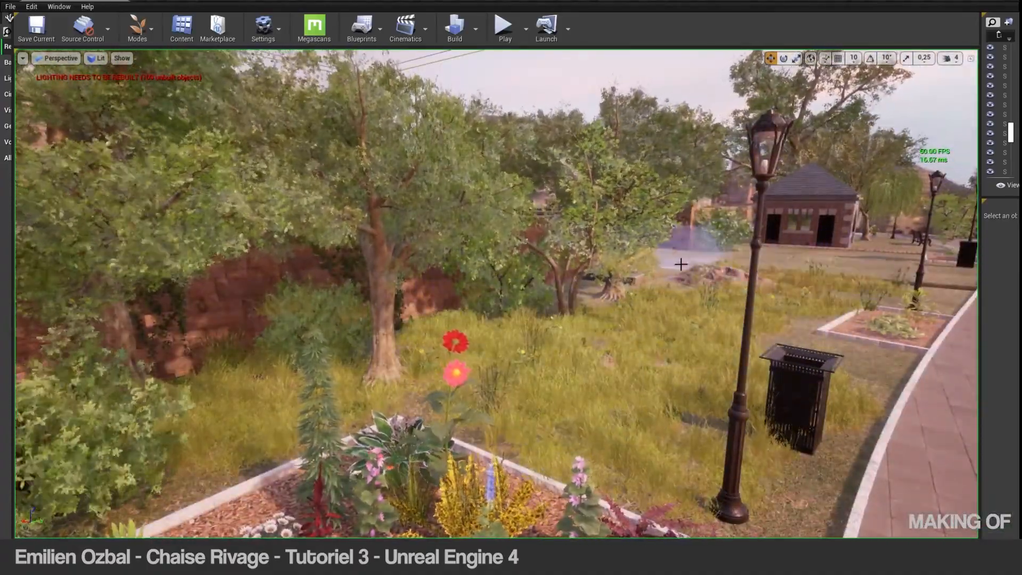